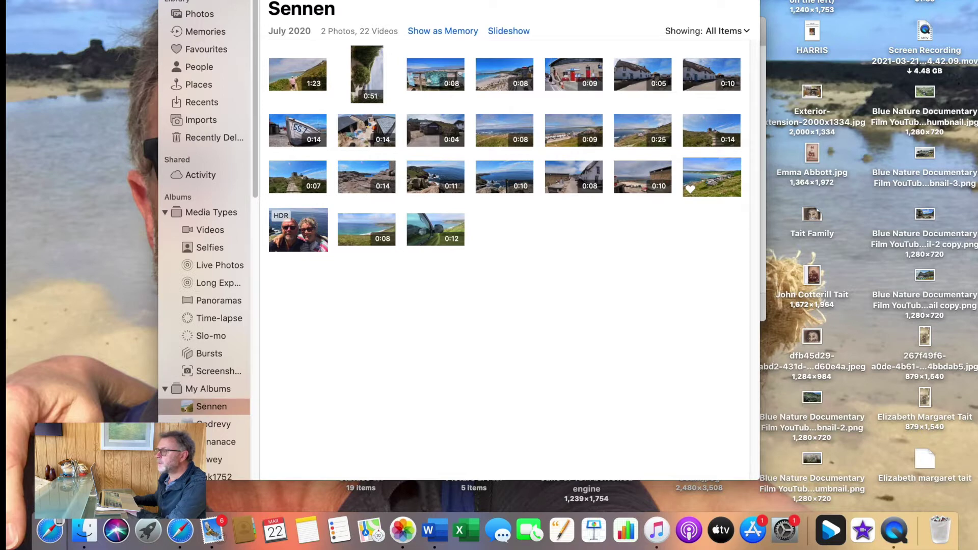
- Switch to iMovie and create a new project of the Movie type
{"action": "key", "text": "super+h"}
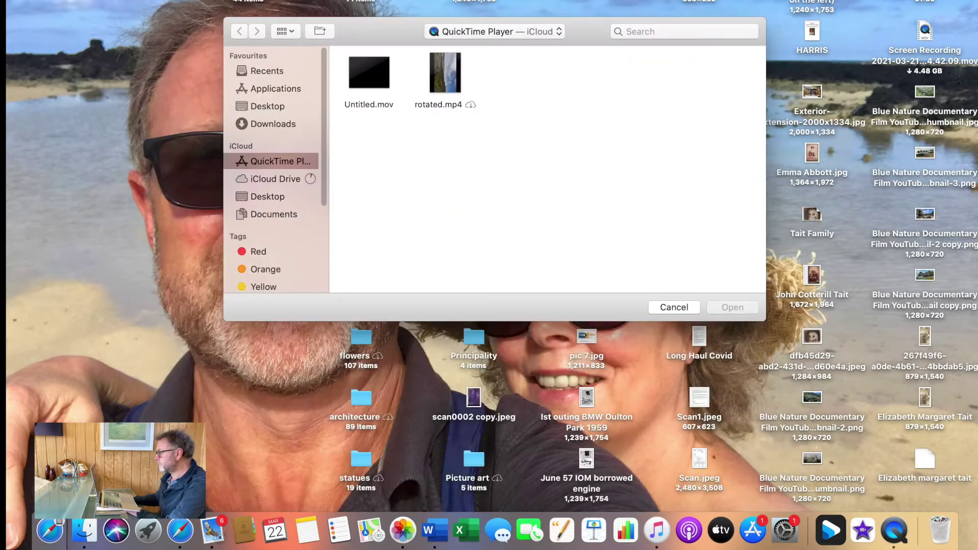
{"action": "left_click", "coordinate": [861, 532]}
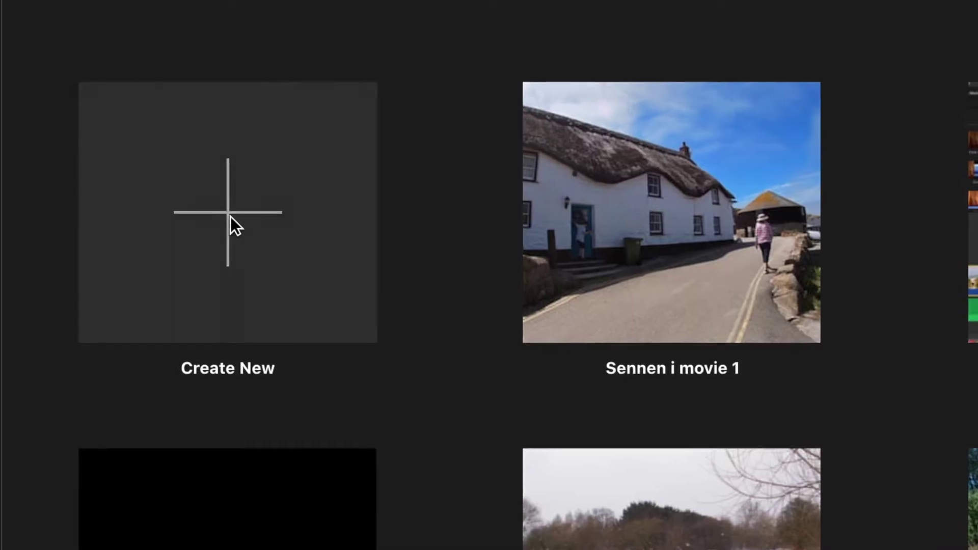
{"action": "left_click", "coordinate": [231, 216]}
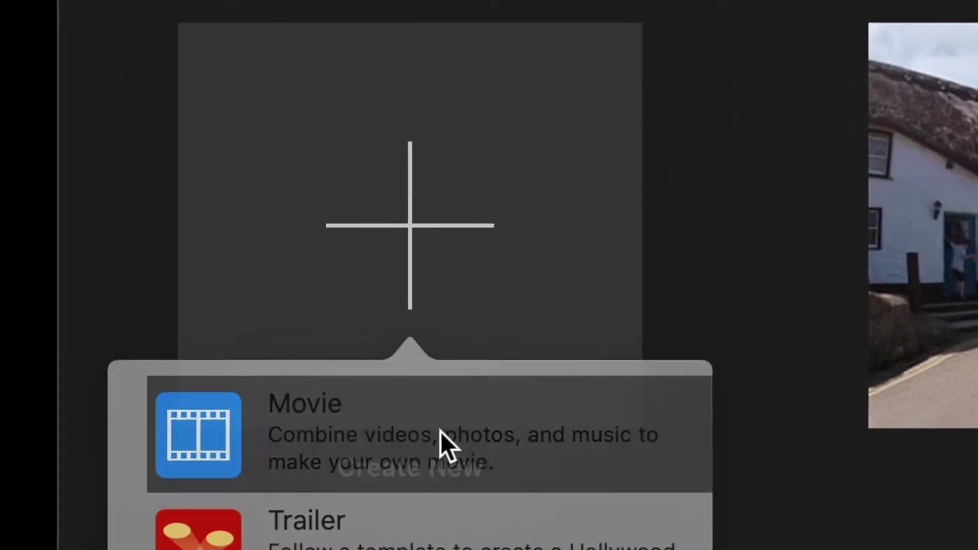
{"action": "left_click", "coordinate": [441, 432]}
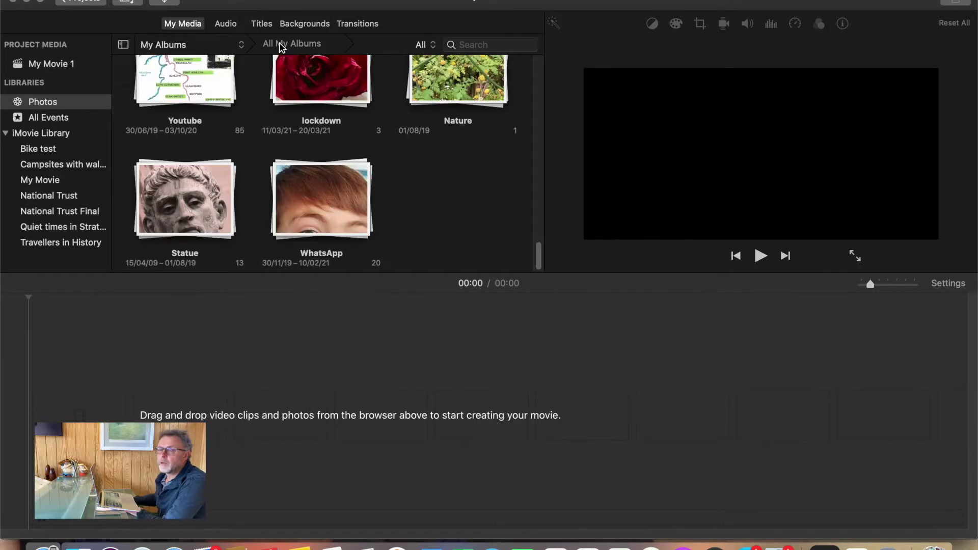
- Open the Sennen album from the Photos library albums and look through its clips
{"action": "left_click", "coordinate": [281, 46]}
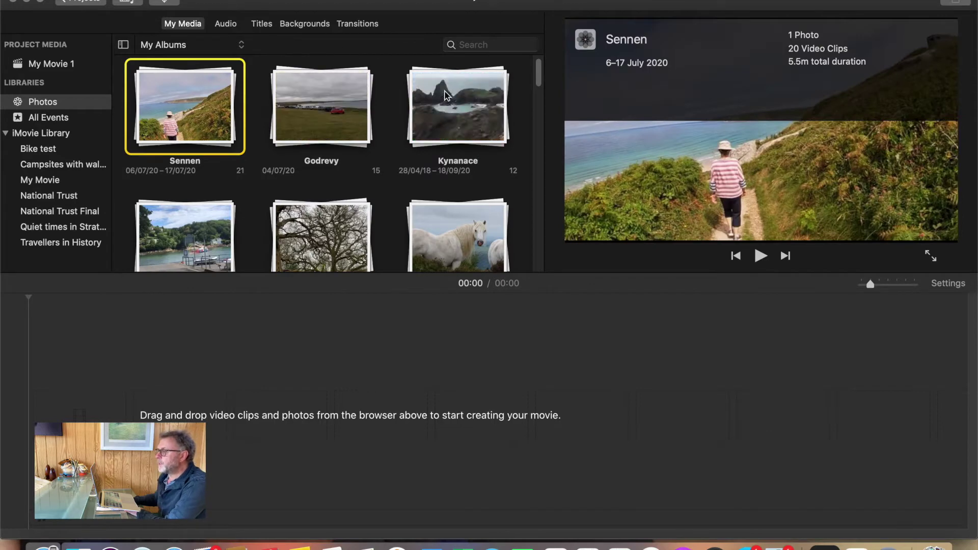
{"action": "double_click", "coordinate": [203, 112]}
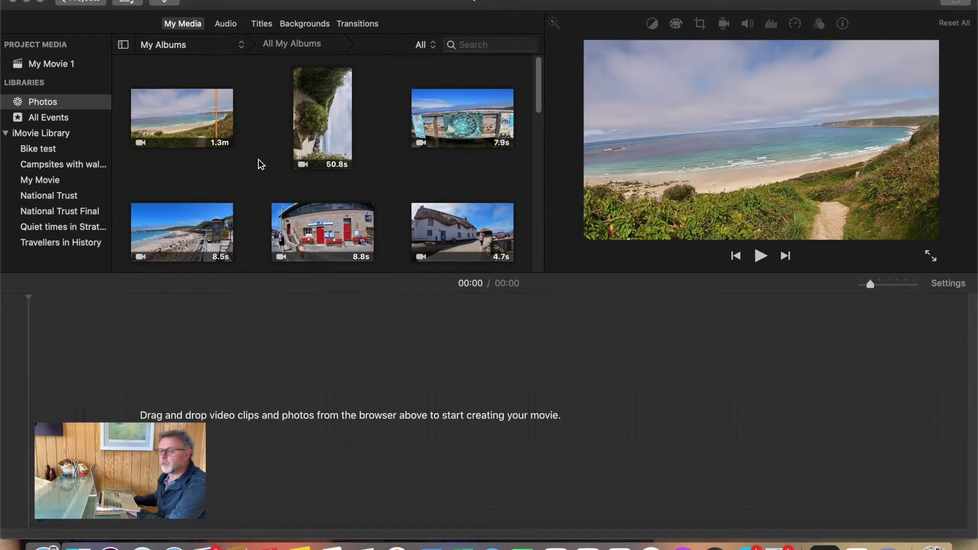
{"action": "scroll", "coordinate": [262, 163], "scroll_direction": "down", "scroll_amount": 3}
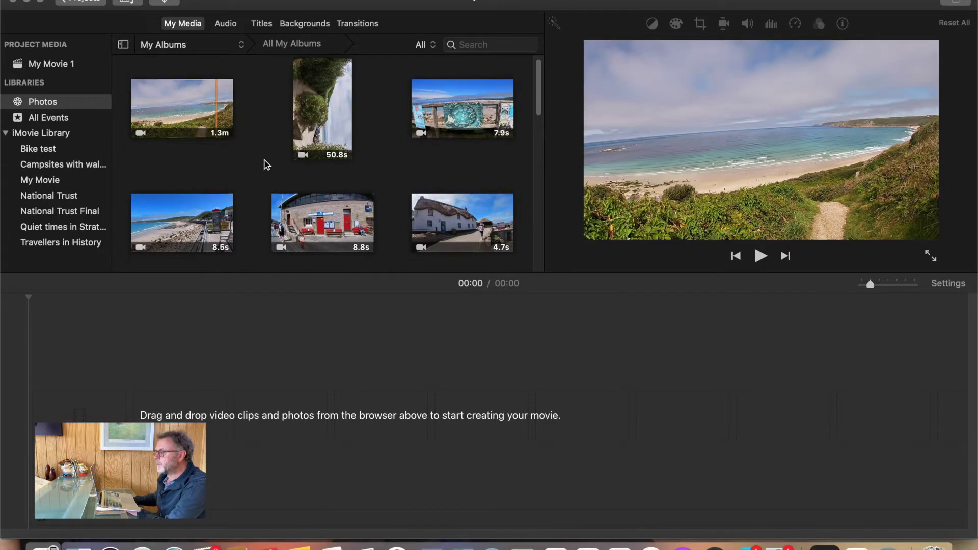
{"action": "scroll", "coordinate": [264, 164], "scroll_direction": "down", "scroll_amount": 10}
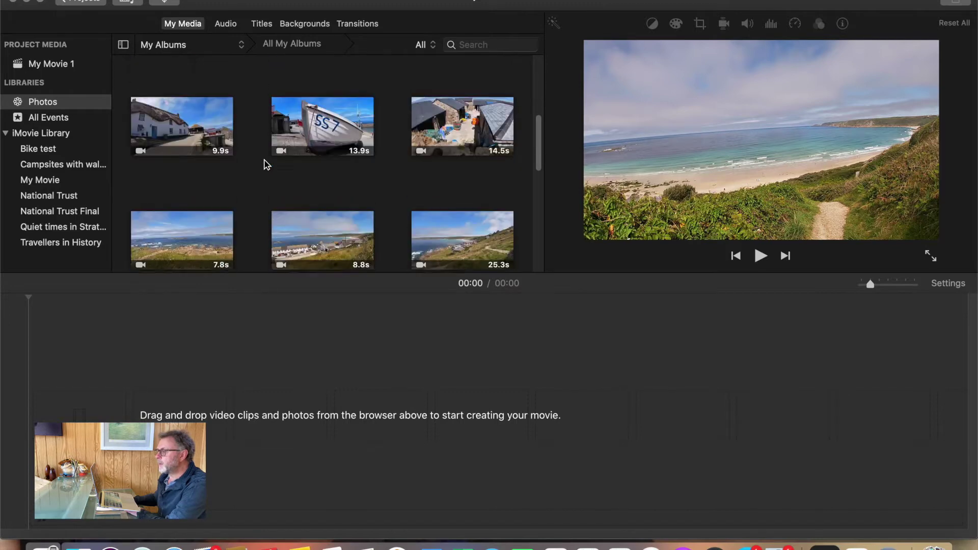
{"action": "scroll", "coordinate": [264, 164], "scroll_direction": "down", "scroll_amount": 15}
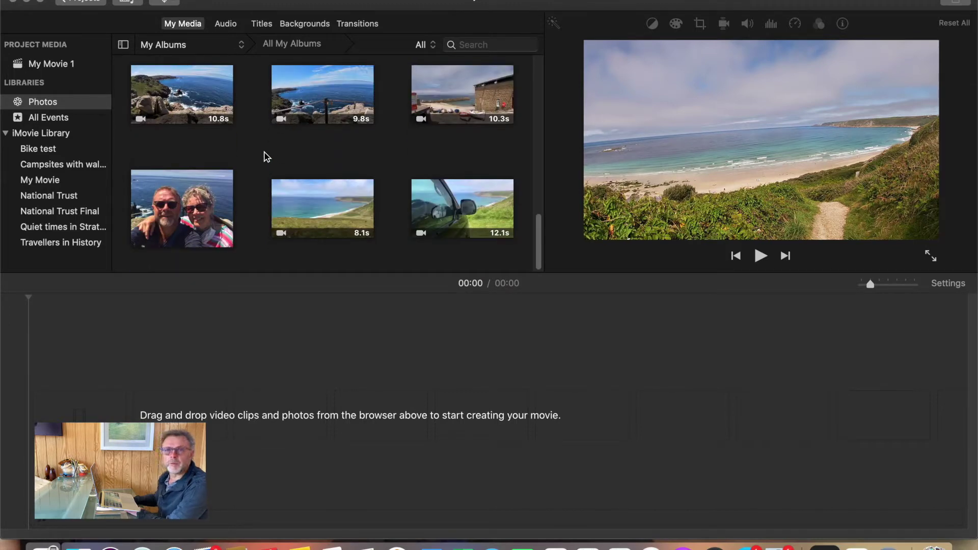
{"action": "scroll", "coordinate": [266, 154], "scroll_direction": "up", "scroll_amount": 10}
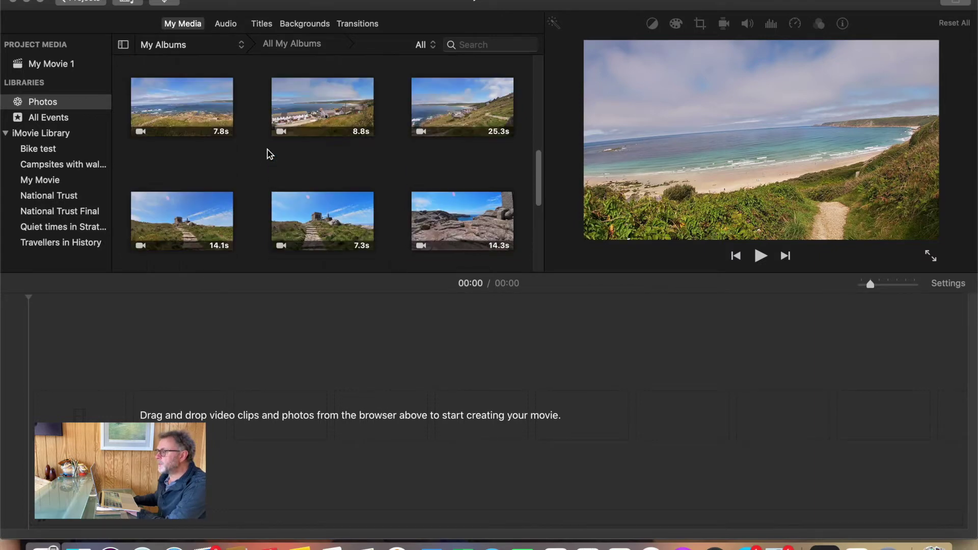
{"action": "scroll", "coordinate": [270, 153], "scroll_direction": "up", "scroll_amount": 5}
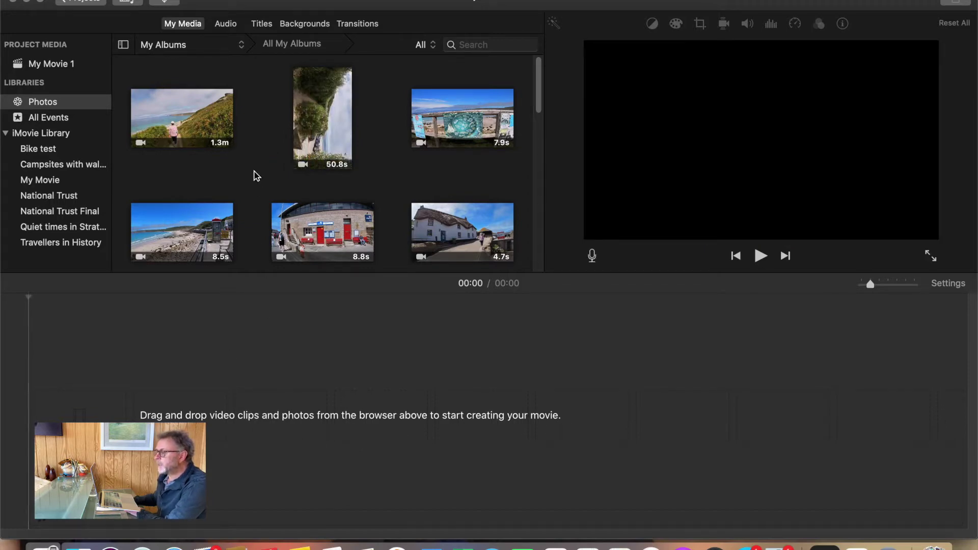
- Add the 12.1 s clip of the vehicle's wing mirror from the end of the album as the timeline's first clip
{"action": "scroll", "coordinate": [255, 174], "scroll_direction": "down", "scroll_amount": 2}
{"action": "scroll", "coordinate": [256, 174], "scroll_direction": "down", "scroll_amount": 10}
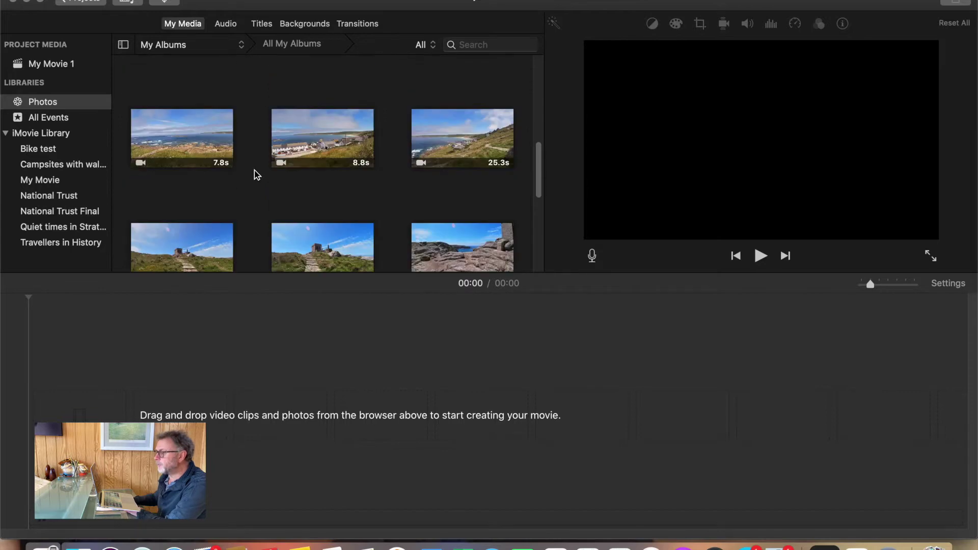
{"action": "scroll", "coordinate": [256, 175], "scroll_direction": "down", "scroll_amount": 3}
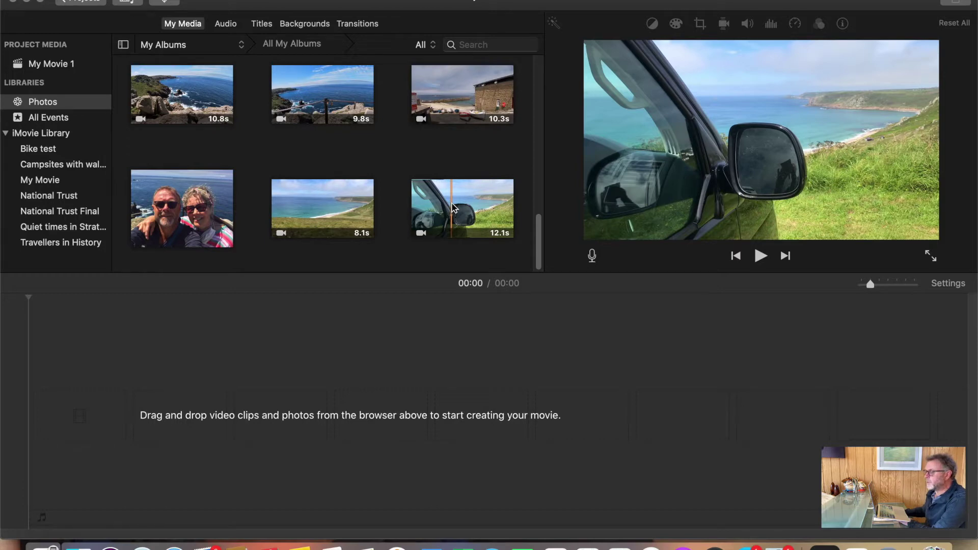
{"action": "left_click_drag", "start_coordinate": [453, 207], "coordinate": [57, 437]}
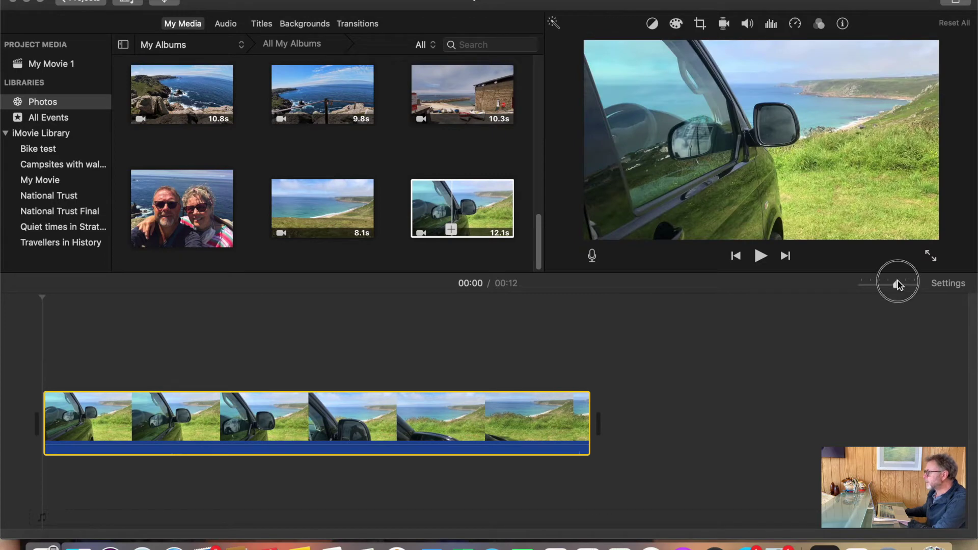
- Append the 8.1 s clip of the bay and grassy headland after the vehicle clip in the timeline
{"action": "left_click_drag", "start_coordinate": [897, 284], "coordinate": [861, 286]}
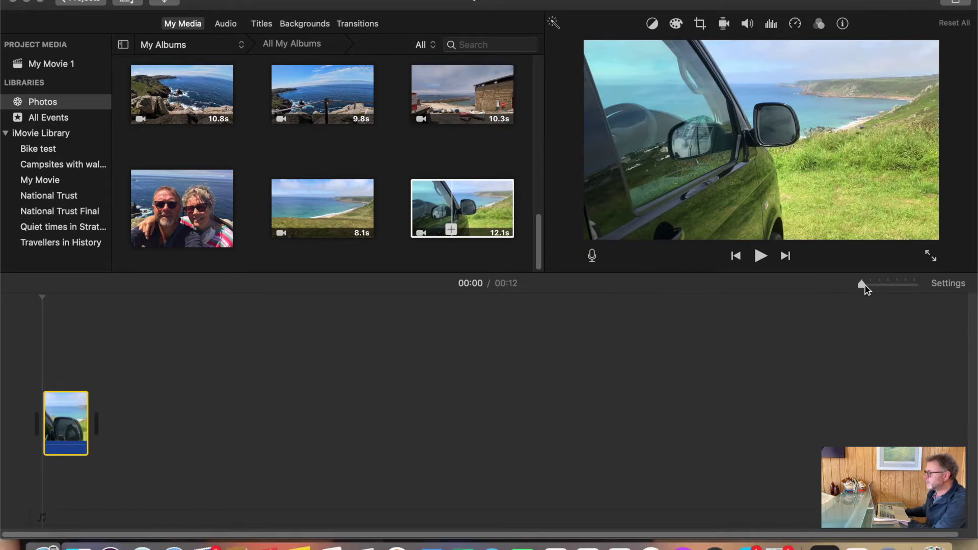
{"action": "left_click_drag", "start_coordinate": [865, 289], "coordinate": [936, 292]}
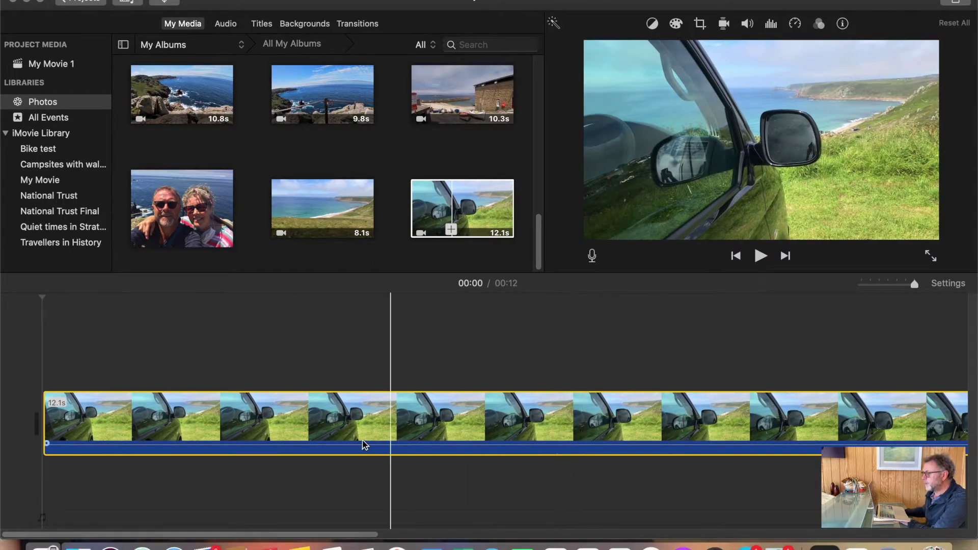
{"action": "left_click_drag", "start_coordinate": [269, 530], "coordinate": [876, 535]}
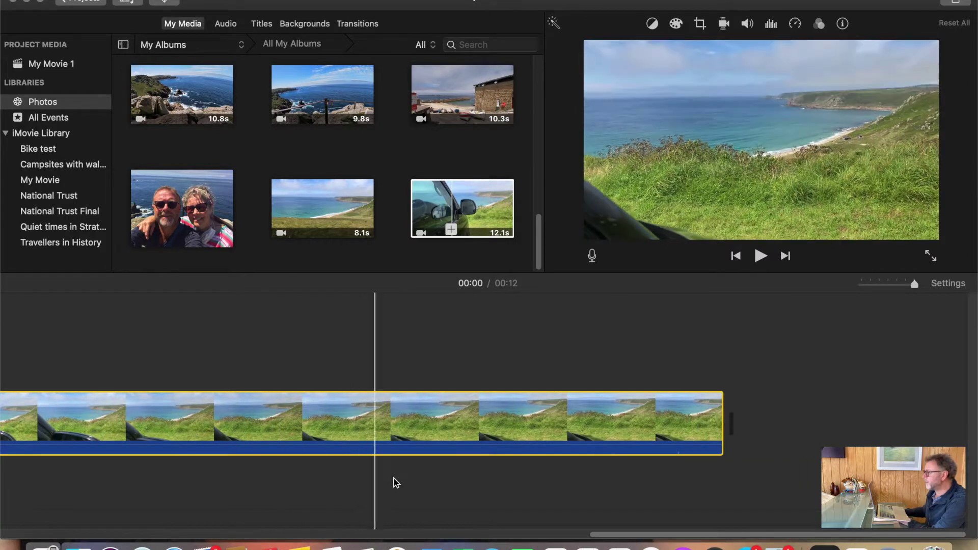
{"action": "left_click", "coordinate": [330, 198]}
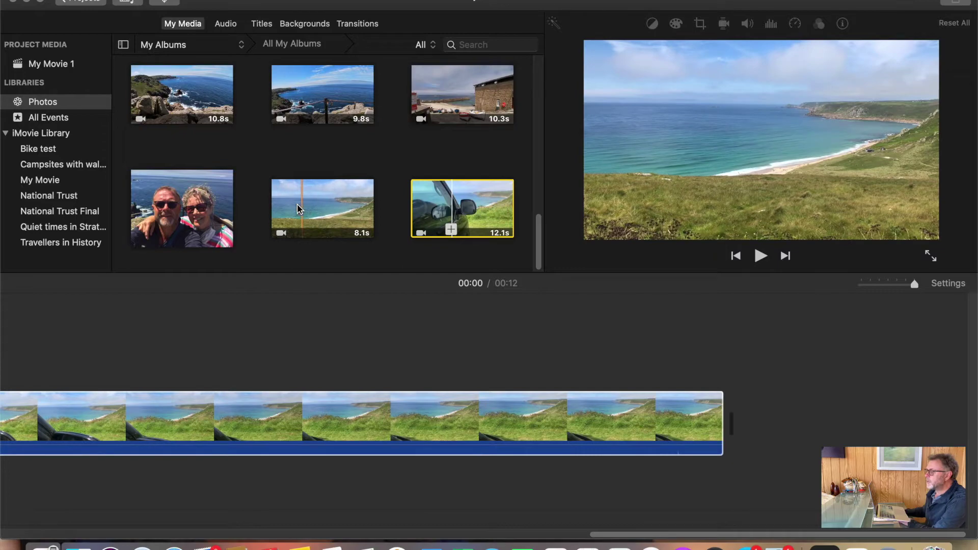
{"action": "left_click_drag", "start_coordinate": [298, 204], "coordinate": [724, 438]}
{"action": "left_click_drag", "start_coordinate": [525, 534], "coordinate": [886, 534]}
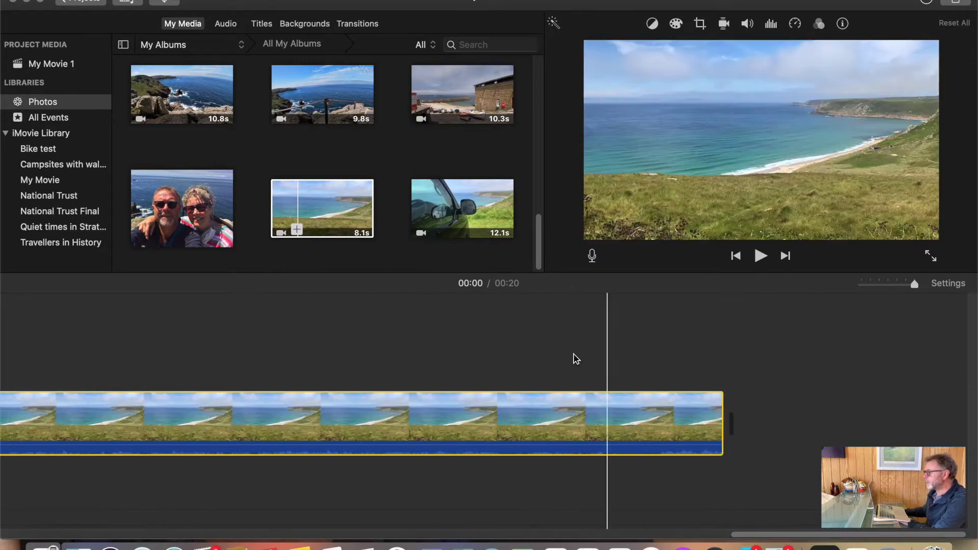
- Append the 1.3 min coastal path clip from the start of the album to the end of the timeline
{"action": "scroll", "coordinate": [359, 269], "scroll_direction": "up", "scroll_amount": 1}
{"action": "scroll", "coordinate": [360, 264], "scroll_direction": "down", "scroll_amount": 10}
{"action": "scroll", "coordinate": [367, 261], "scroll_direction": "up", "scroll_amount": 10}
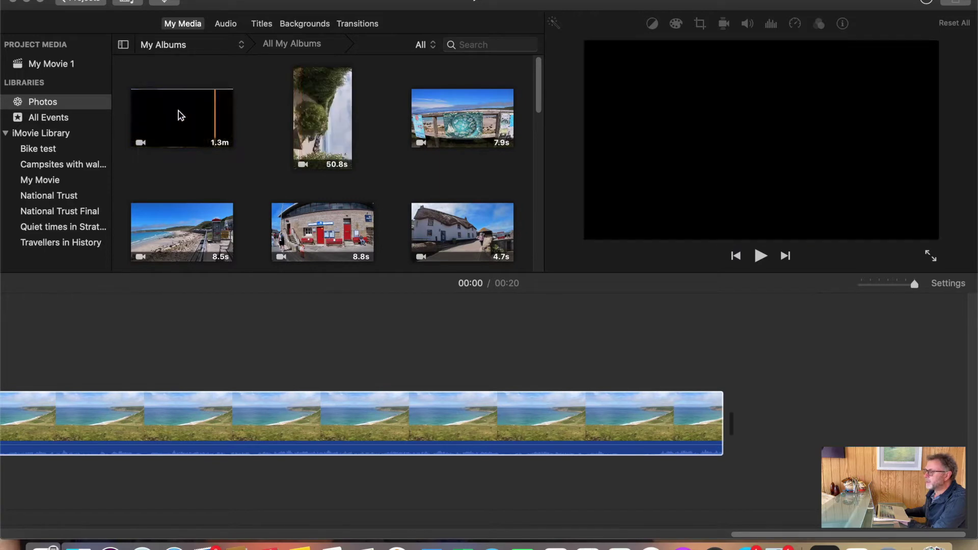
{"action": "left_click_drag", "start_coordinate": [179, 114], "coordinate": [785, 433]}
{"action": "left_click_drag", "start_coordinate": [164, 533], "coordinate": [973, 528]}
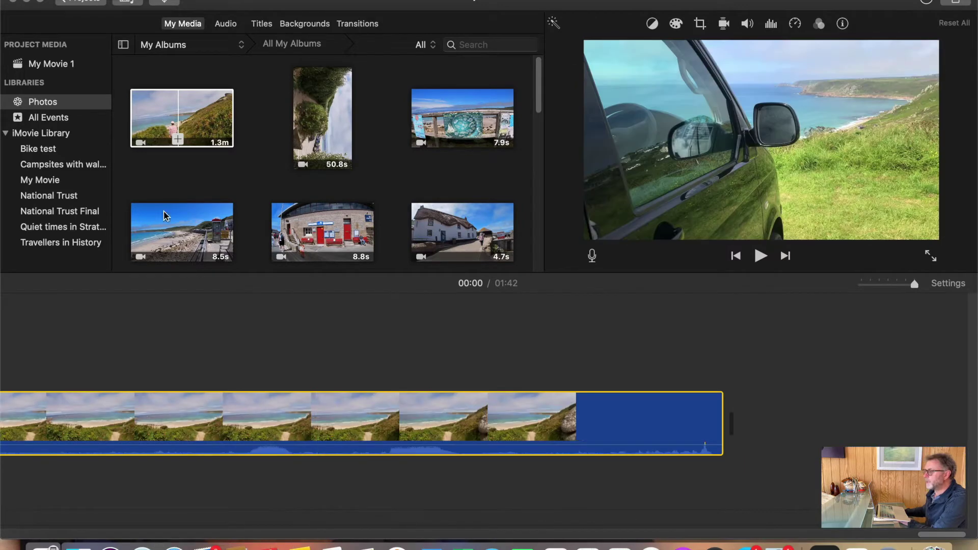
- Append the sideways 50.8 s path clip to the timeline and rotate it counterclockwise once
{"action": "left_click", "coordinate": [345, 112]}
{"action": "left_click_drag", "start_coordinate": [345, 112], "coordinate": [754, 426]}
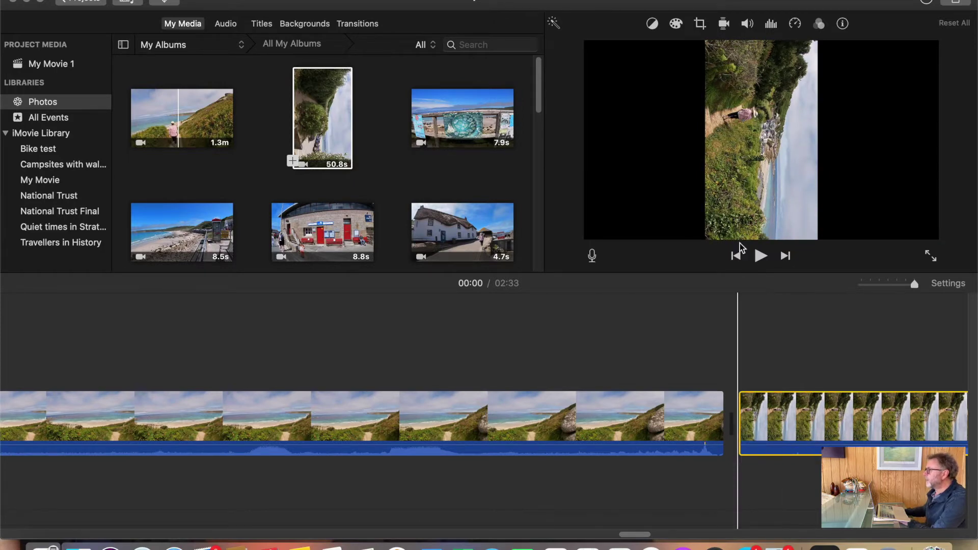
{"action": "left_click", "coordinate": [701, 24]}
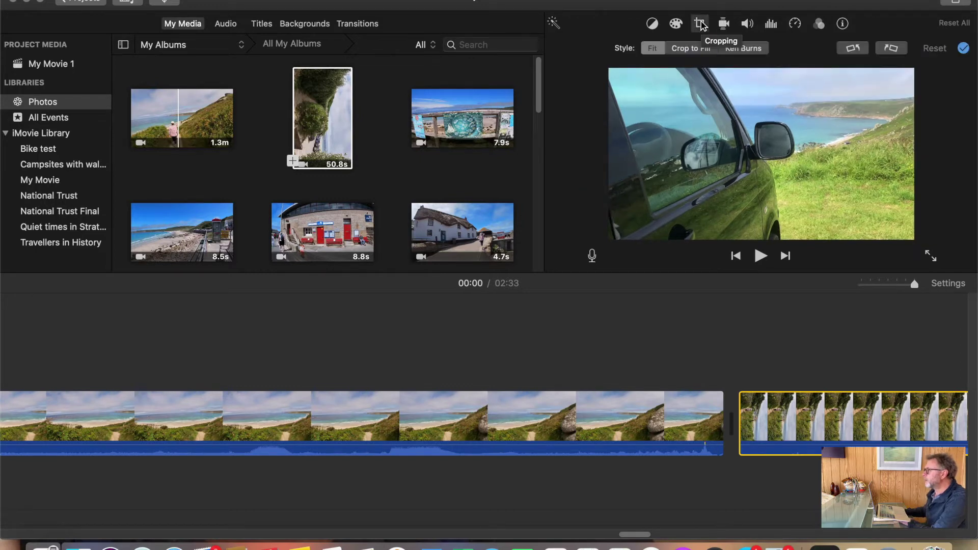
{"action": "left_click", "coordinate": [850, 48]}
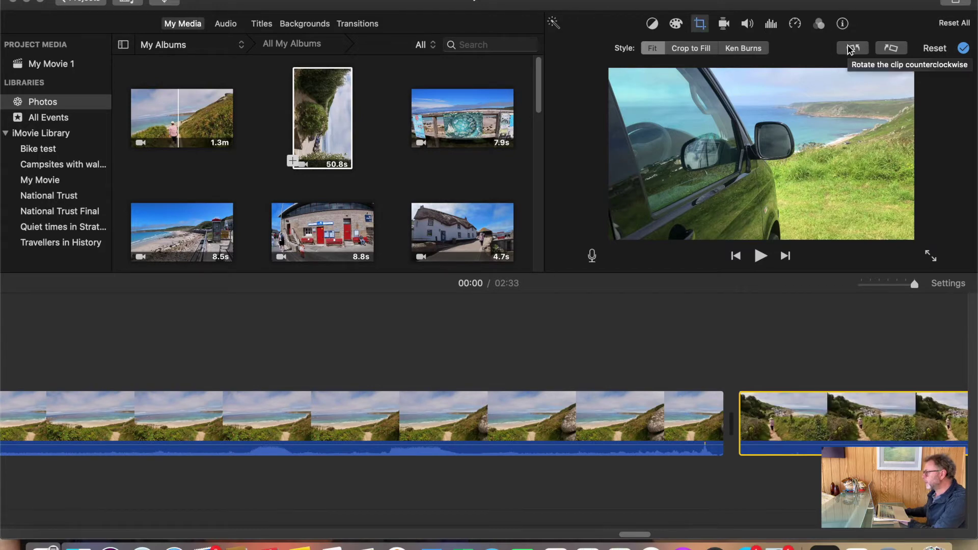
{"action": "left_click", "coordinate": [797, 405]}
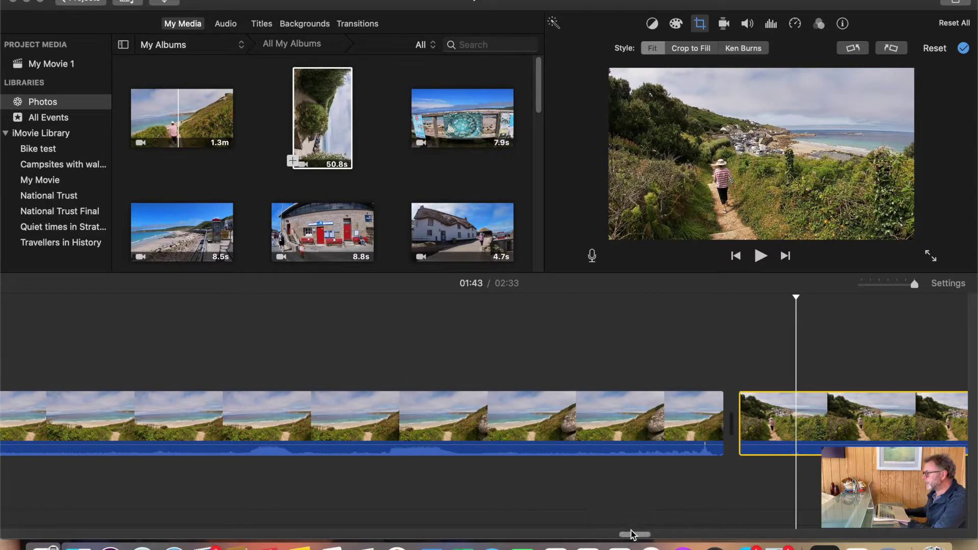
- Append the 7.9 s clip of the fence banners and the 8.5 s rocky beach clip to the end of the timeline
{"action": "scroll", "coordinate": [632, 535], "scroll_direction": "right", "scroll_amount": 15}
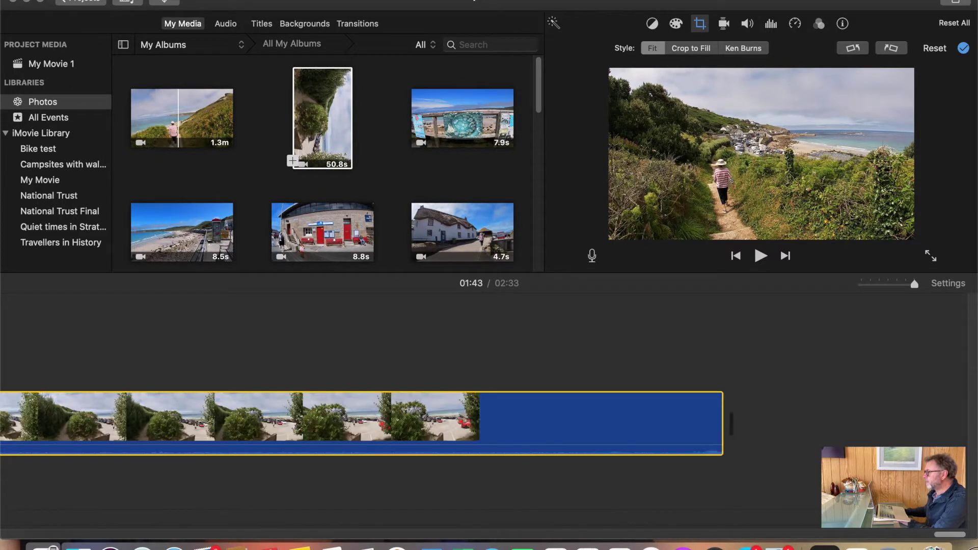
{"action": "left_click", "coordinate": [346, 153]}
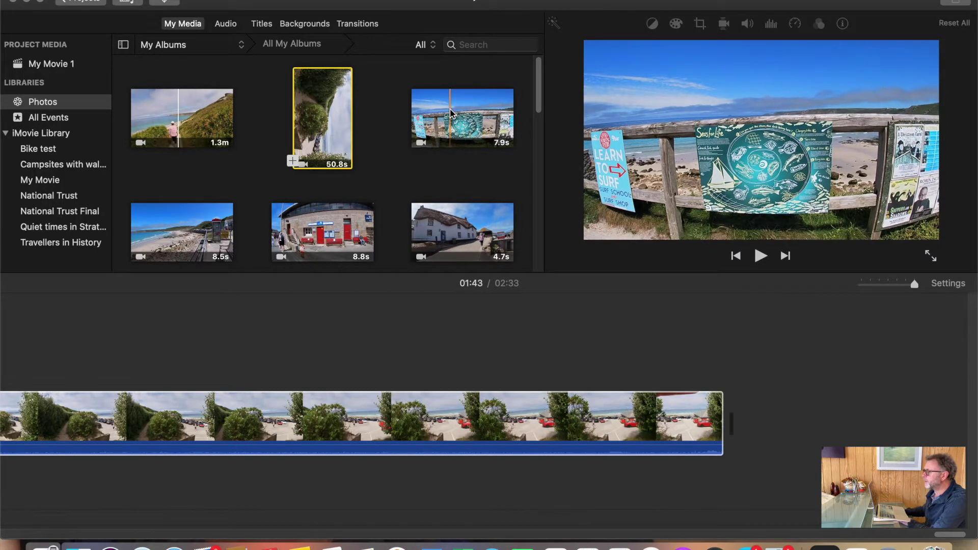
{"action": "left_click_drag", "start_coordinate": [450, 112], "coordinate": [753, 445]}
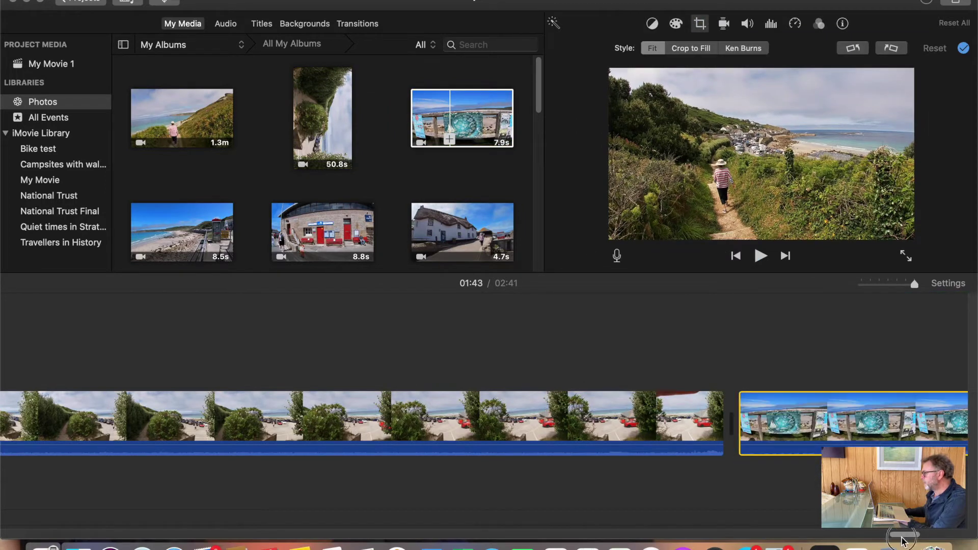
{"action": "left_click_drag", "start_coordinate": [899, 535], "coordinate": [945, 534]}
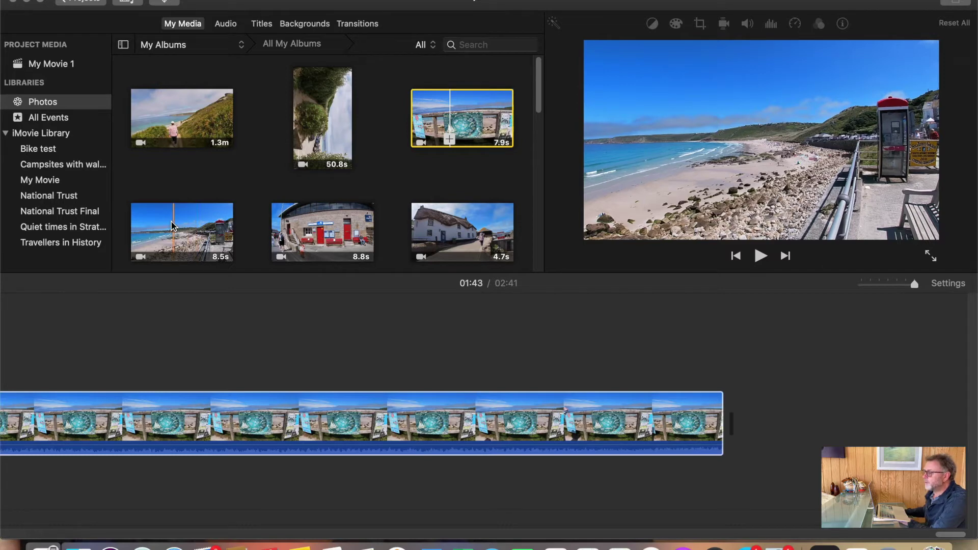
{"action": "left_click_drag", "start_coordinate": [171, 225], "coordinate": [799, 441]}
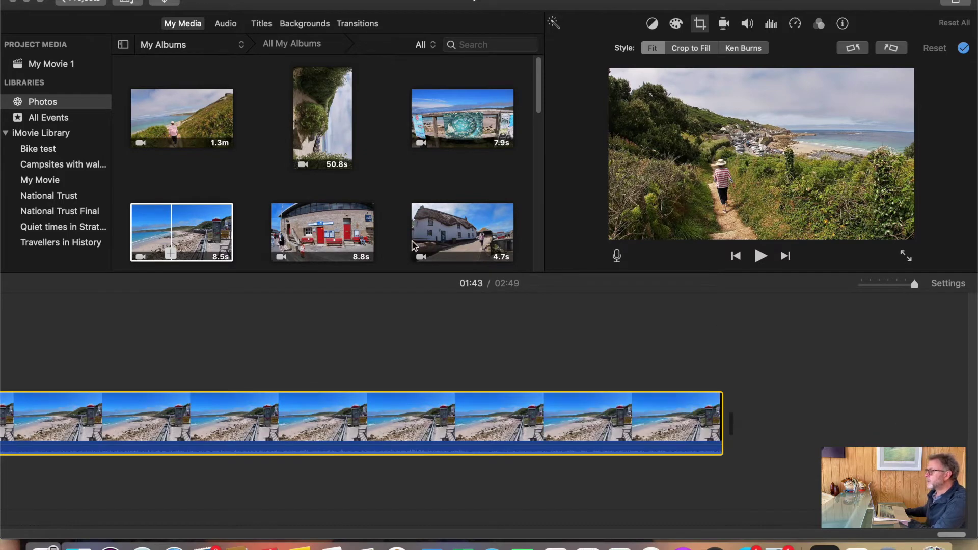
- Append the 4.7 s clip of the white thatched cottage after the rocky beach clip in the timeline
{"action": "scroll", "coordinate": [412, 246], "scroll_direction": "down", "scroll_amount": 2}
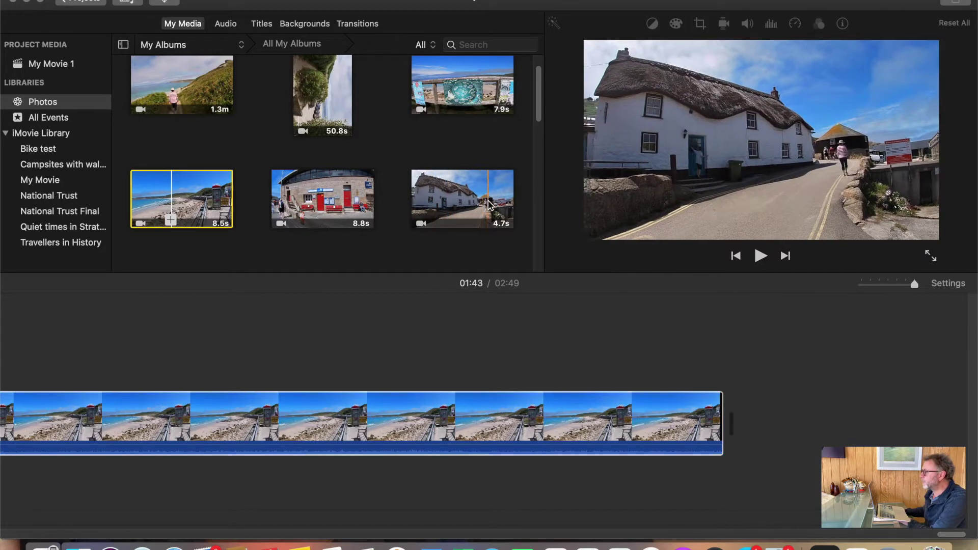
{"action": "left_click_drag", "start_coordinate": [444, 204], "coordinate": [744, 426]}
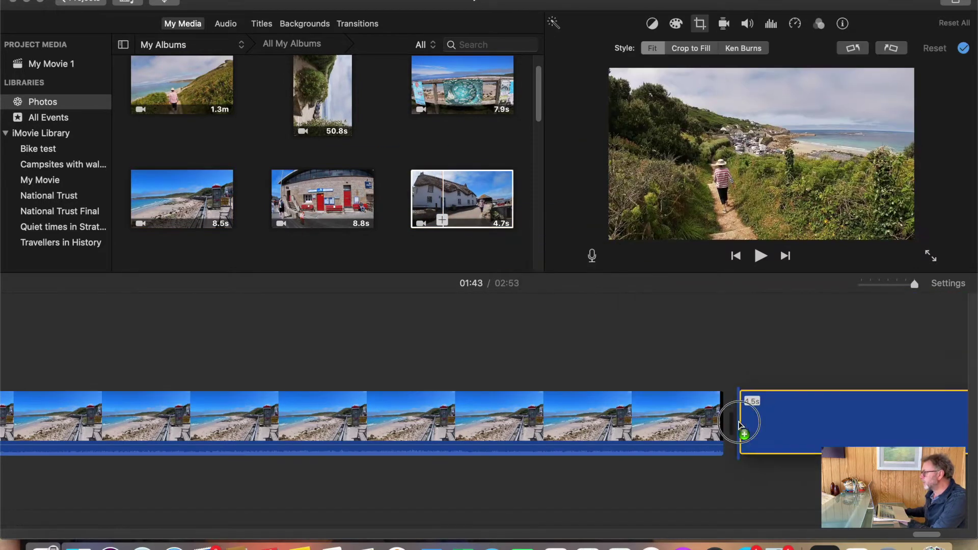
{"action": "scroll", "coordinate": [936, 538], "scroll_direction": "right", "scroll_amount": 10}
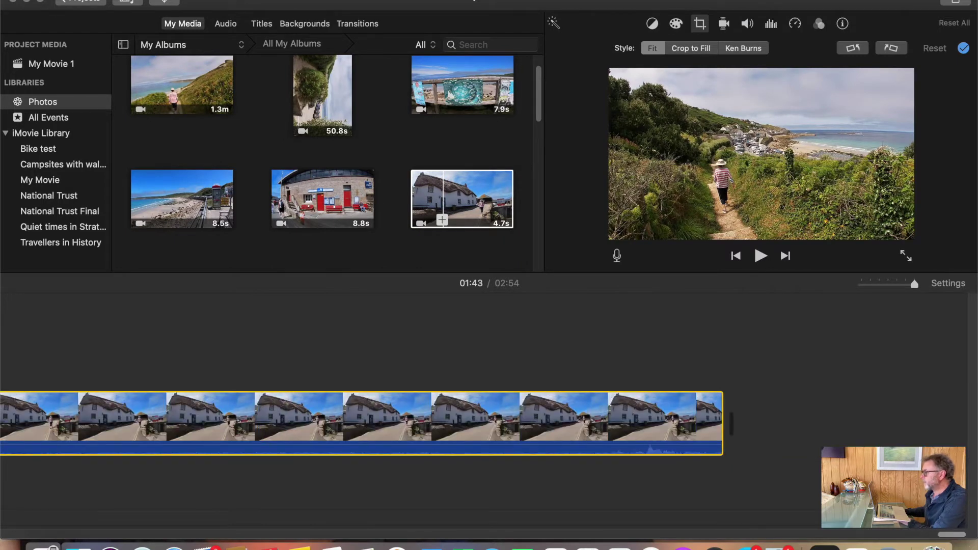
- Append the 14.5 s clip of the slate-roofed stone sheds and the 13.9 s SS 7 boat clip to the end of the timeline
{"action": "scroll", "coordinate": [387, 233], "scroll_direction": "down", "scroll_amount": 10}
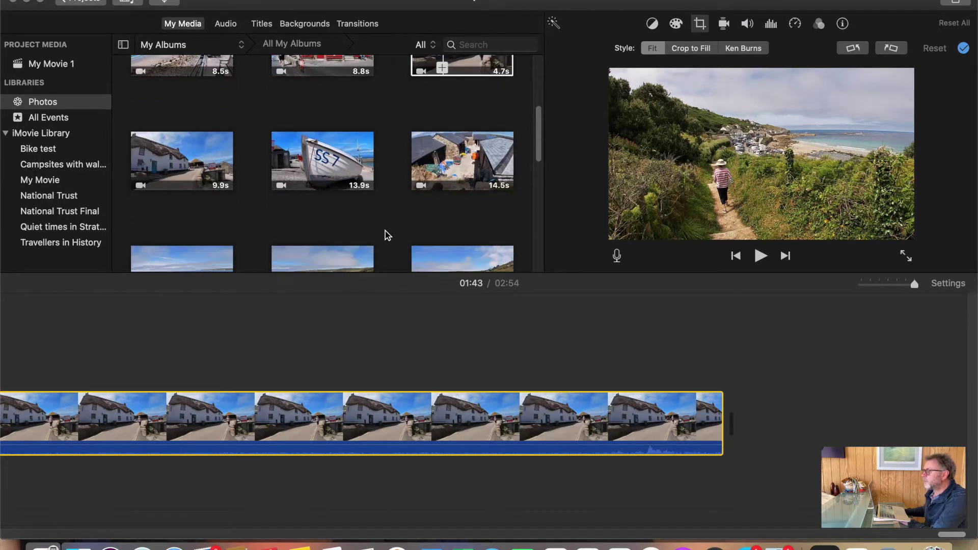
{"action": "scroll", "coordinate": [385, 231], "scroll_direction": "down", "scroll_amount": 2}
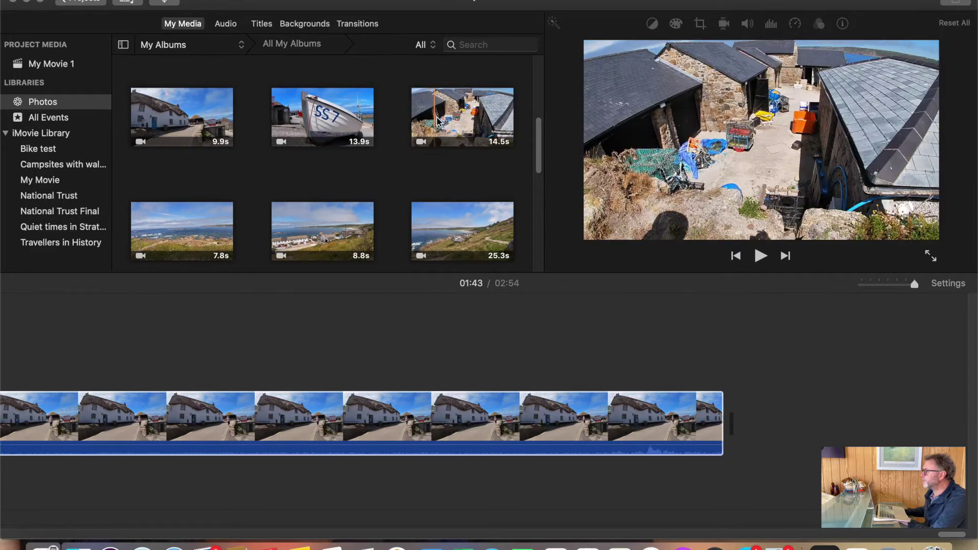
{"action": "left_click_drag", "start_coordinate": [442, 120], "coordinate": [731, 423]}
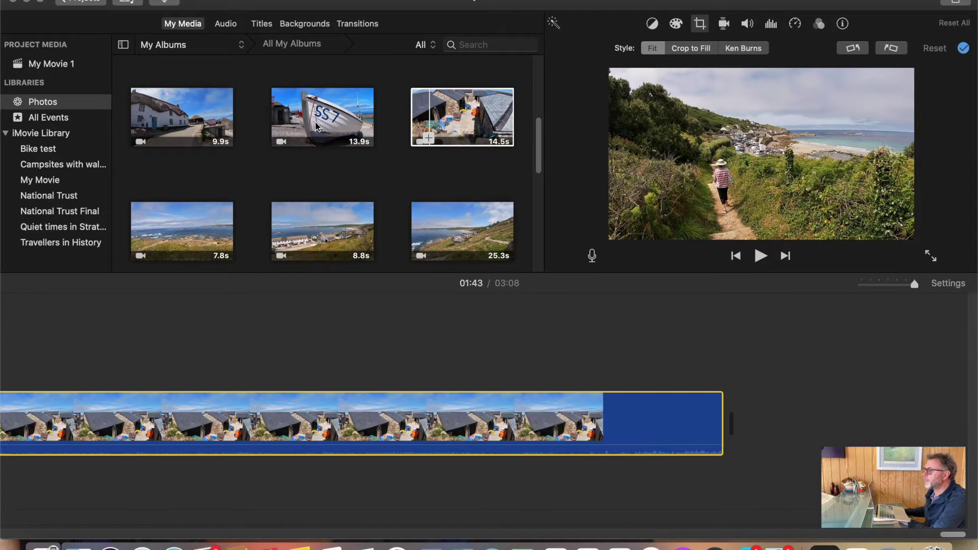
{"action": "left_click_drag", "start_coordinate": [334, 113], "coordinate": [742, 423]}
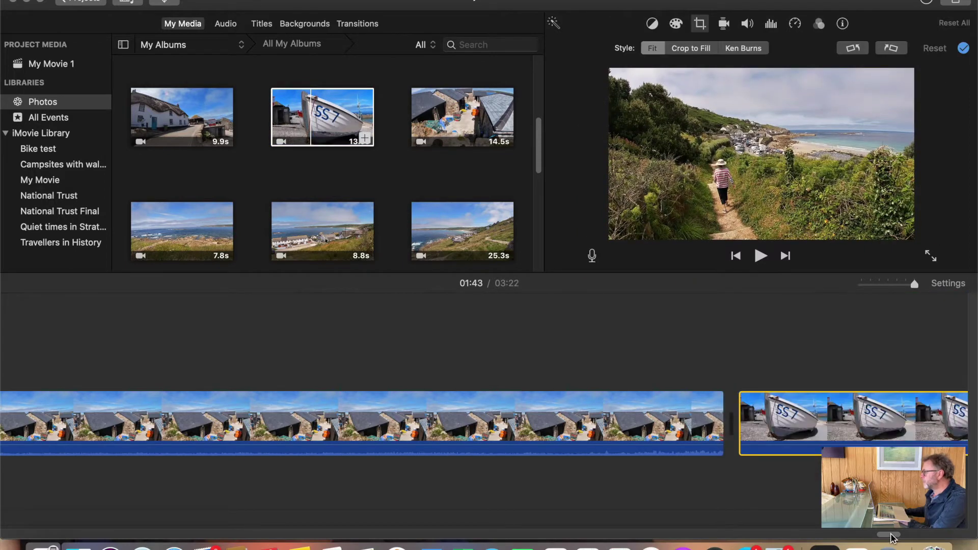
{"action": "scroll", "coordinate": [886, 532], "scroll_direction": "right", "scroll_amount": 10}
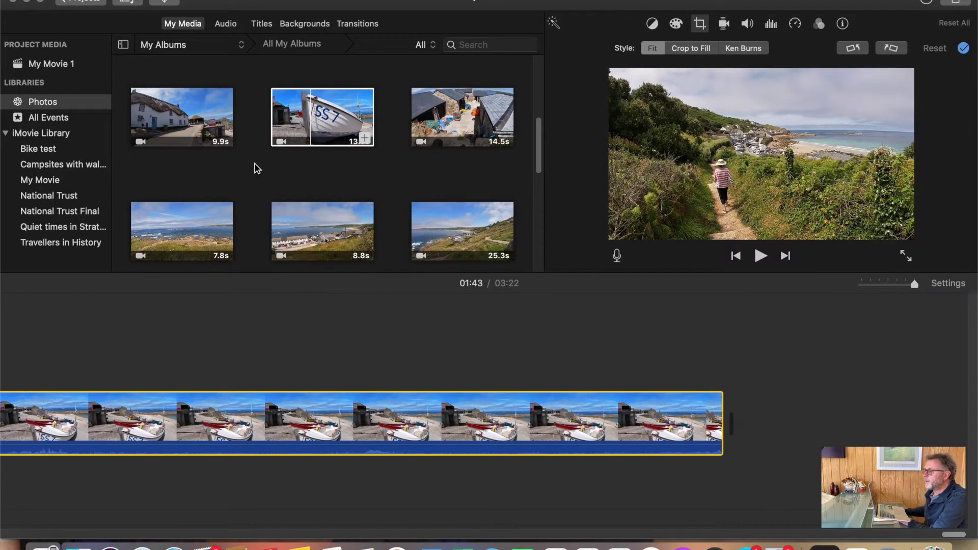
- Append the 8.8 s clip of the white houses overlooking the bay after the boat clip in the timeline
{"action": "scroll", "coordinate": [255, 166], "scroll_direction": "down", "scroll_amount": 2}
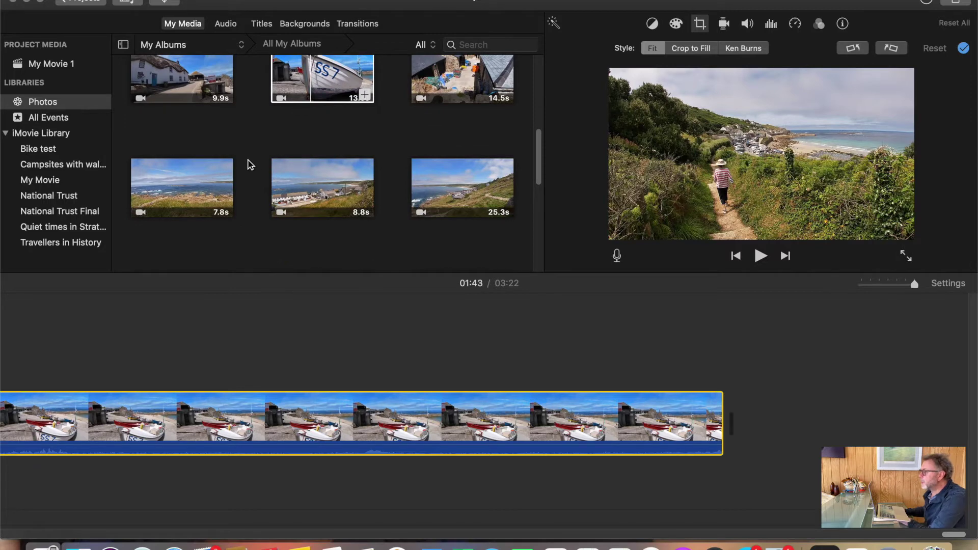
{"action": "scroll", "coordinate": [248, 161], "scroll_direction": "down", "scroll_amount": 2}
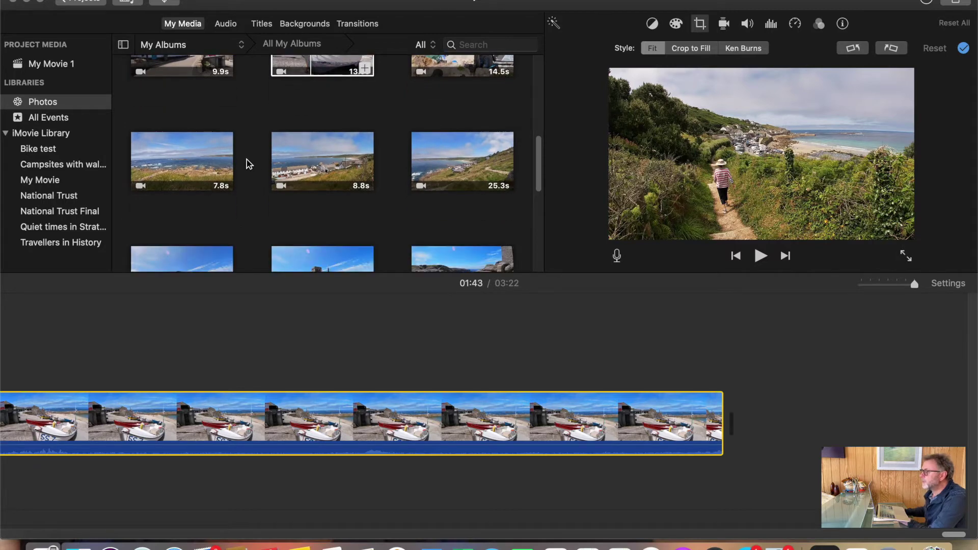
{"action": "left_click", "coordinate": [178, 150]}
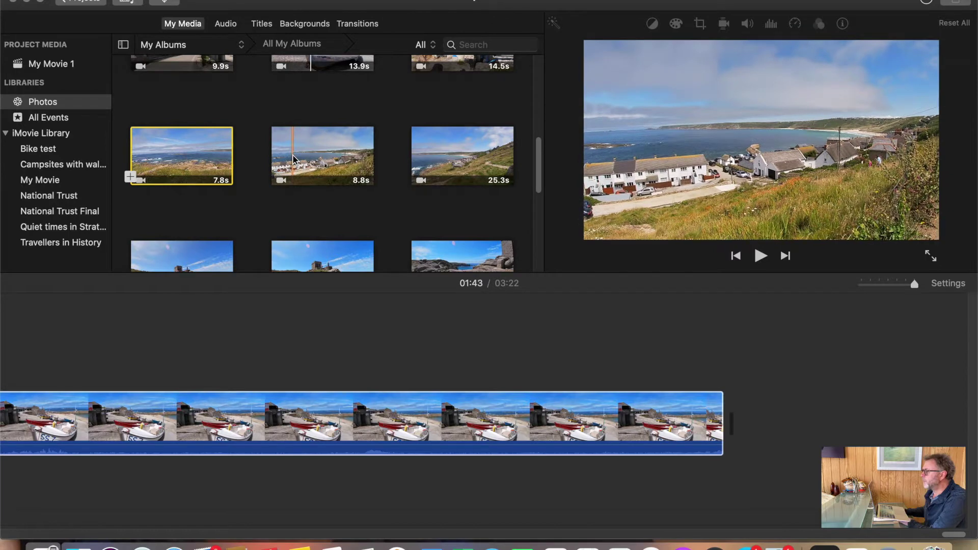
{"action": "left_click_drag", "start_coordinate": [292, 154], "coordinate": [736, 419]}
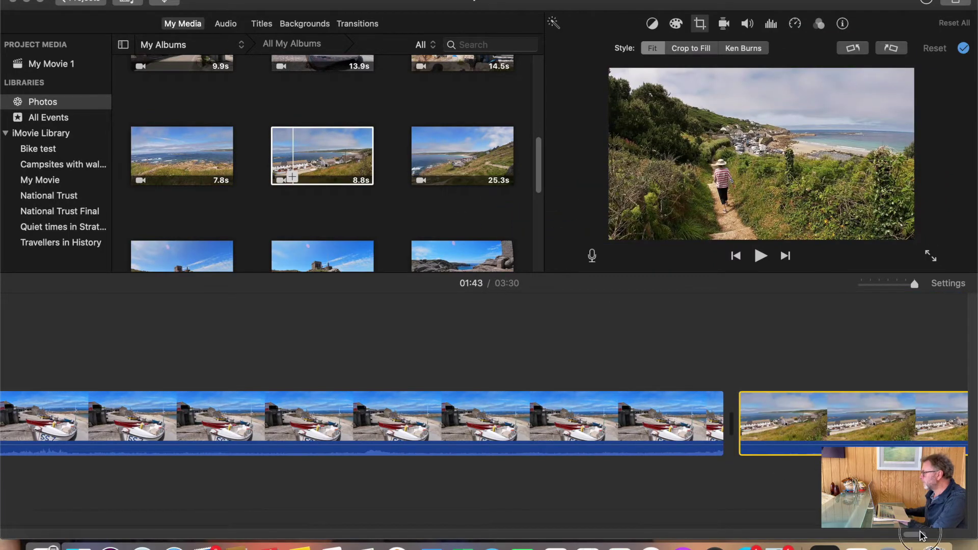
{"action": "scroll", "coordinate": [922, 534], "scroll_direction": "right", "scroll_amount": 10}
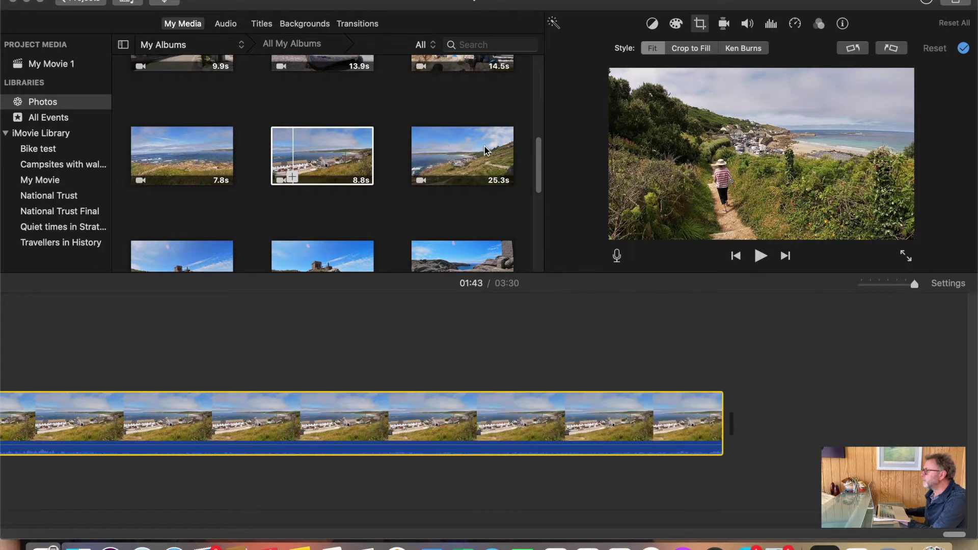
- Append the 25.3 s clip of the grassy coastal hillside to the end of the timeline
{"action": "left_click", "coordinate": [455, 157]}
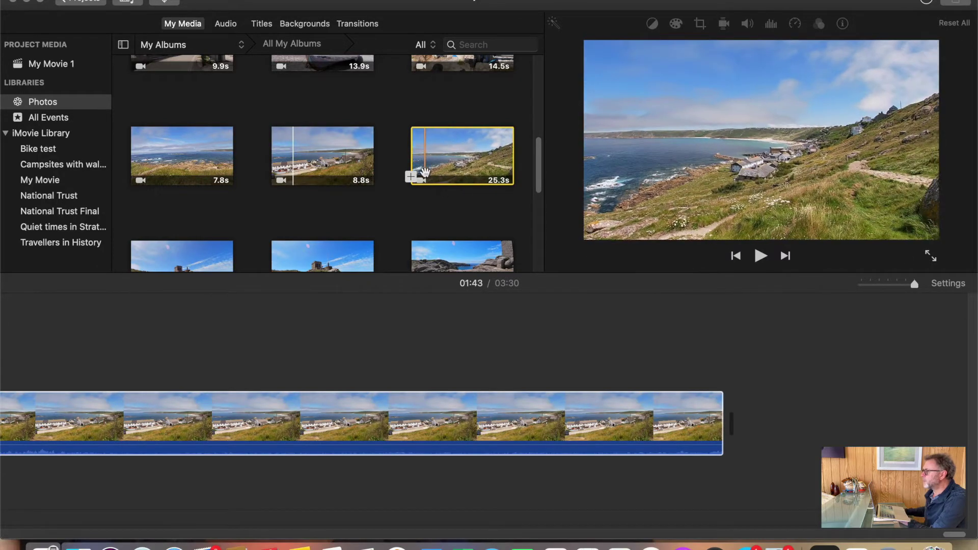
{"action": "left_click_drag", "start_coordinate": [455, 161], "coordinate": [748, 437]}
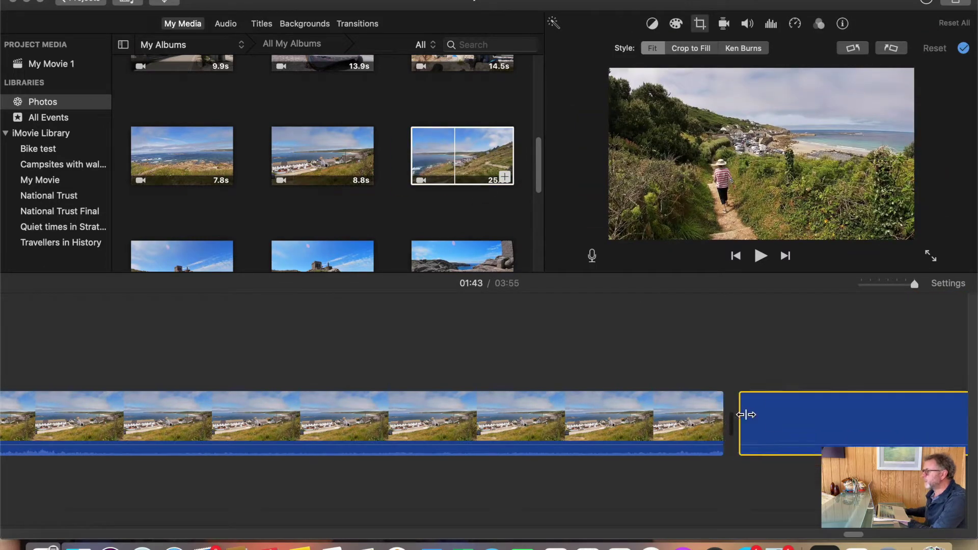
{"action": "left_click_drag", "start_coordinate": [861, 536], "coordinate": [956, 535]}
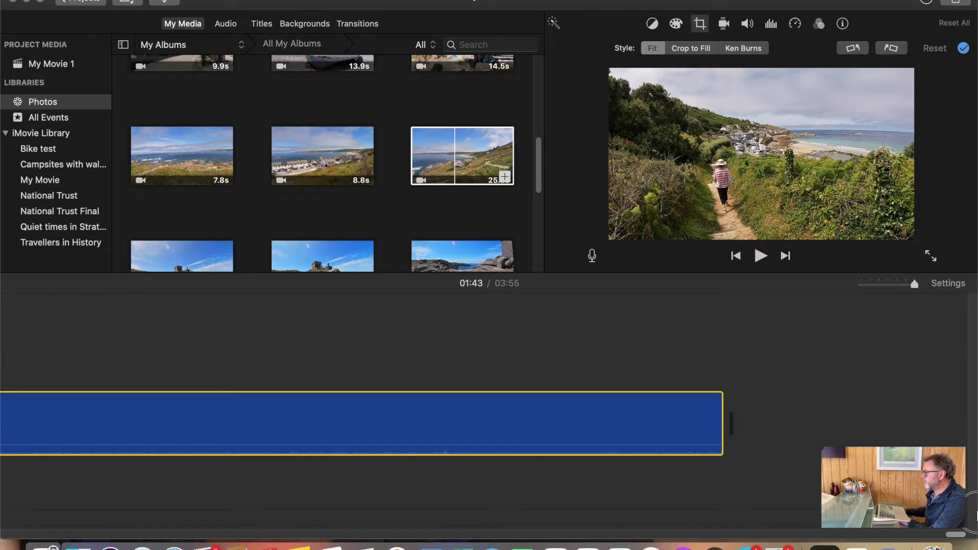
- Append the 14.1 s and 7.3 s clips of the stone steps leading up to the hilltop building to the end of the timeline
{"action": "scroll", "coordinate": [360, 208], "scroll_direction": "down", "scroll_amount": 3}
{"action": "scroll", "coordinate": [360, 208], "scroll_direction": "down", "scroll_amount": 2}
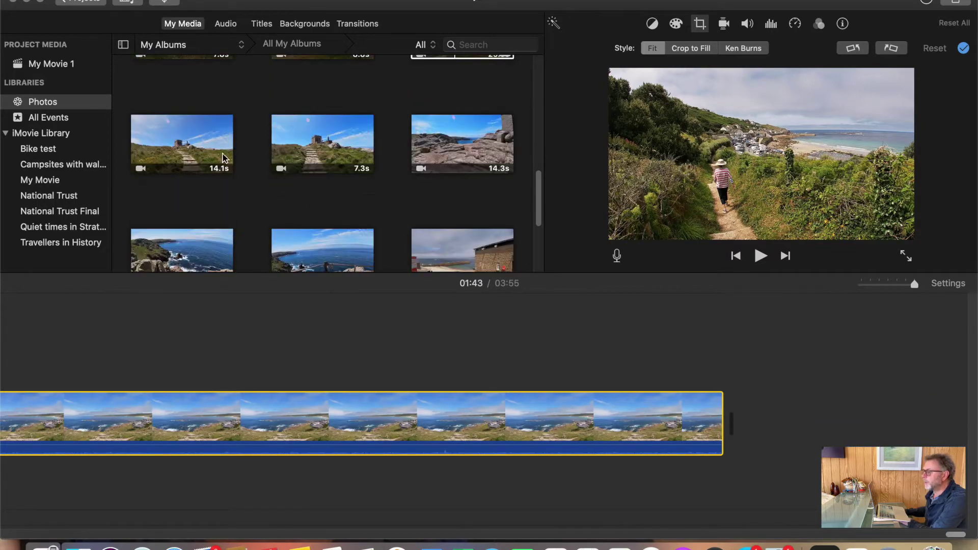
{"action": "left_click", "coordinate": [183, 146]}
{"action": "left_click_drag", "start_coordinate": [181, 143], "coordinate": [748, 425]}
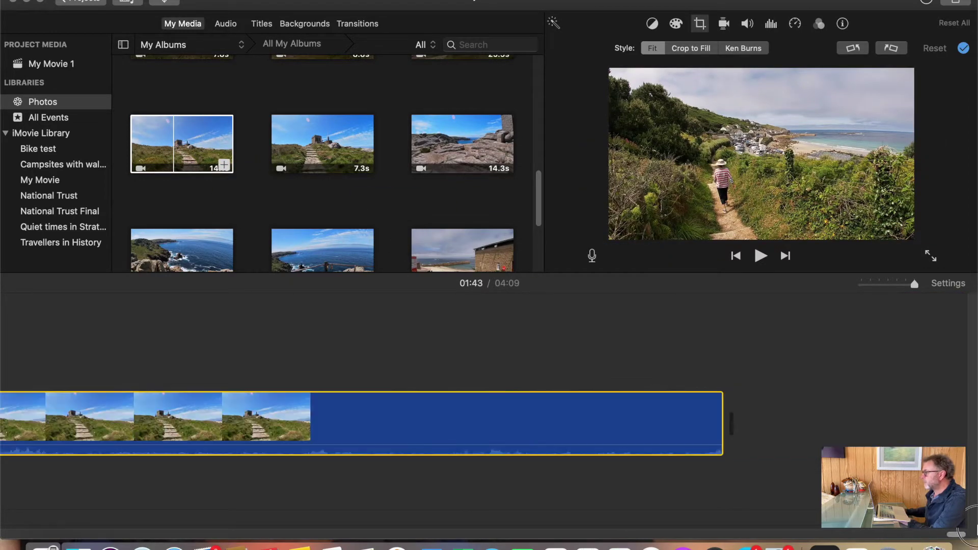
{"action": "left_click_drag", "start_coordinate": [308, 137], "coordinate": [749, 421]}
{"action": "left_click_drag", "start_coordinate": [928, 535], "coordinate": [958, 535]}
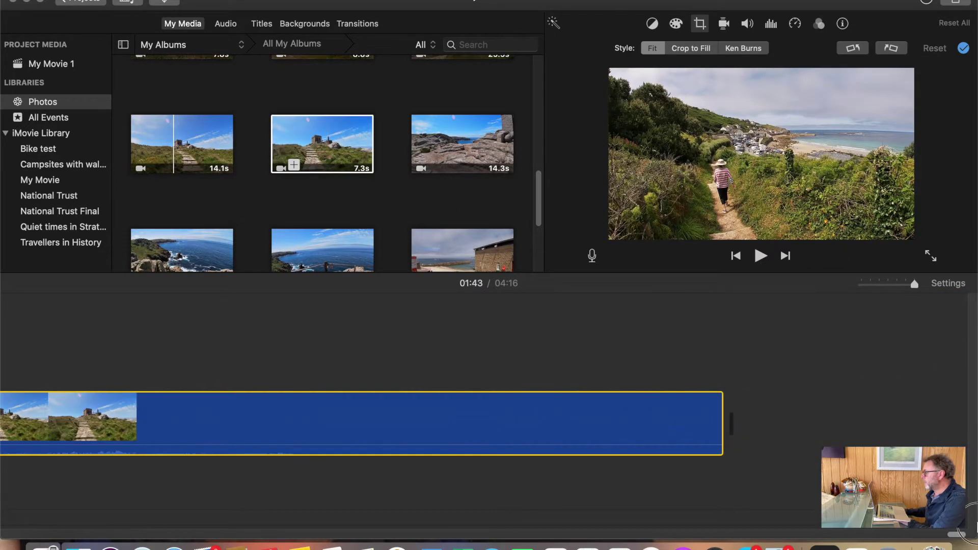
- Append the 14.3 s clip of the bare rocks with the sea behind to the end of the timeline
{"action": "left_click", "coordinate": [457, 153]}
{"action": "key", "text": "space"}
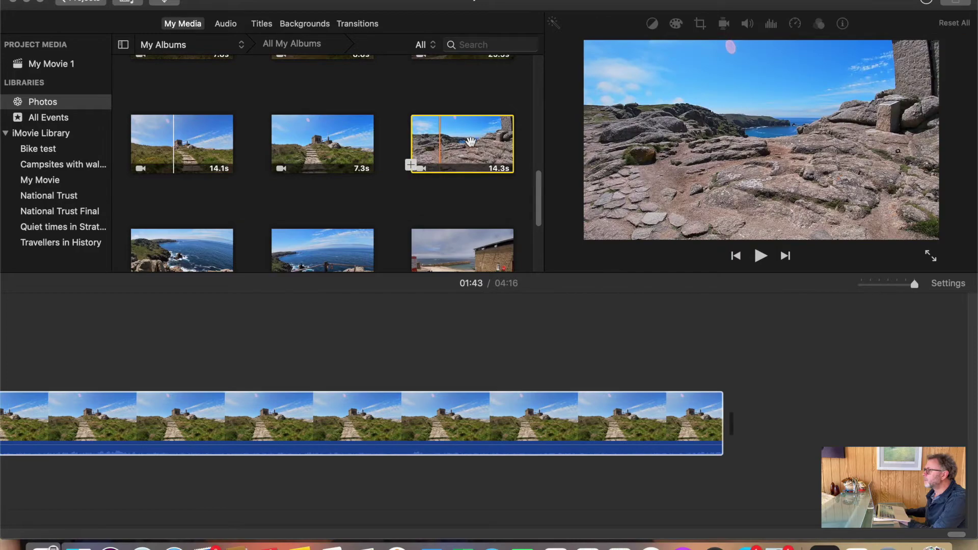
{"action": "left_click_drag", "start_coordinate": [456, 142], "coordinate": [739, 424]}
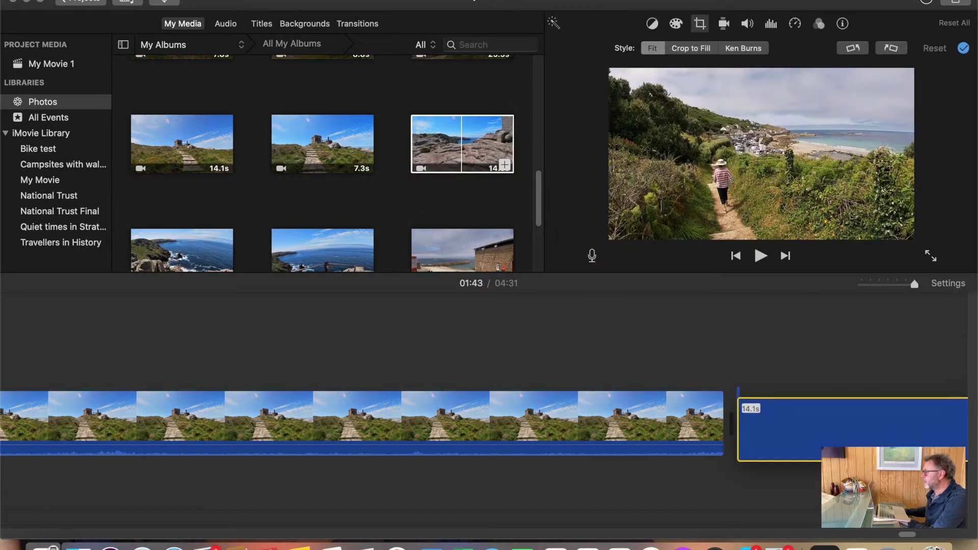
{"action": "left_click_drag", "start_coordinate": [912, 534], "coordinate": [976, 520]}
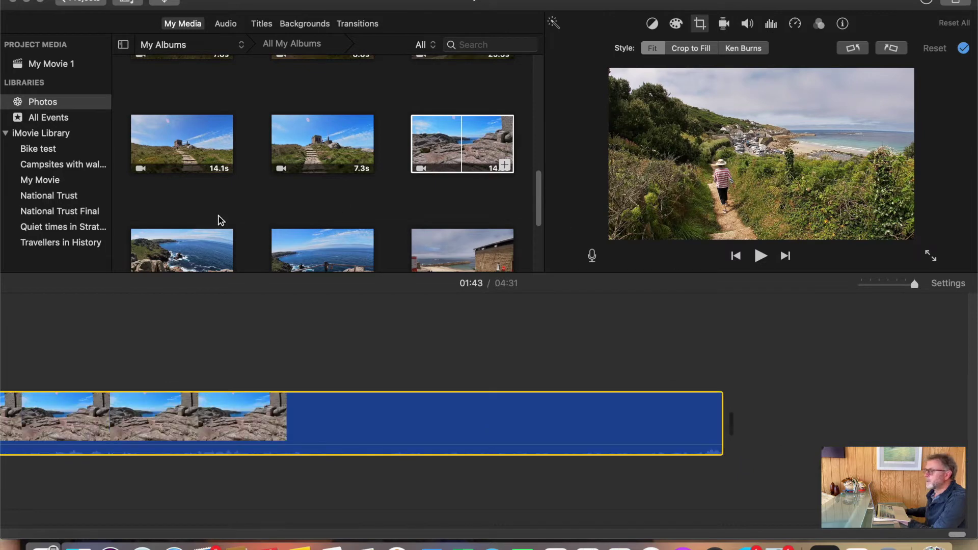
- Append the 10.8 s clip of the rocky headland and blue sea as the last clip in the timeline
{"action": "scroll", "coordinate": [257, 224], "scroll_direction": "down", "scroll_amount": 3}
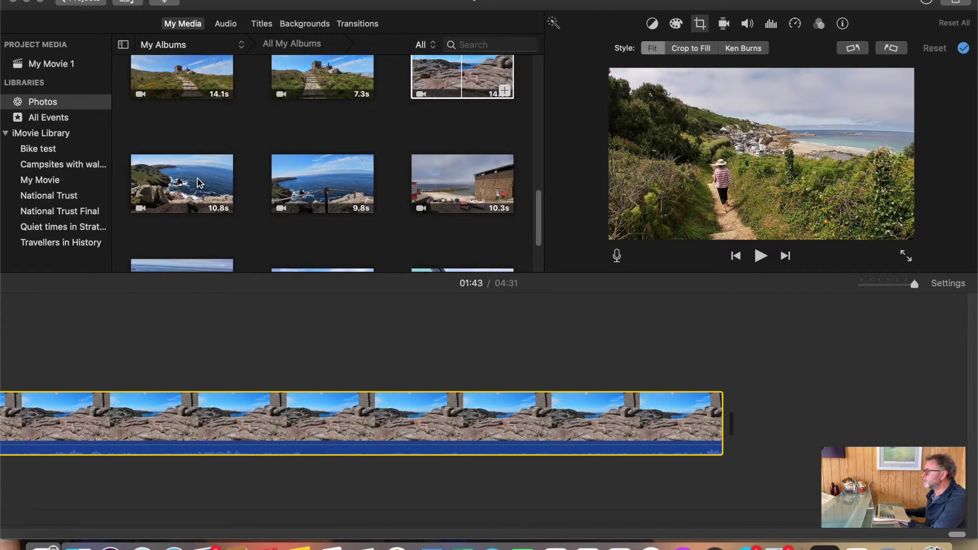
{"action": "left_click", "coordinate": [199, 184]}
{"action": "left_click_drag", "start_coordinate": [159, 185], "coordinate": [730, 437]}
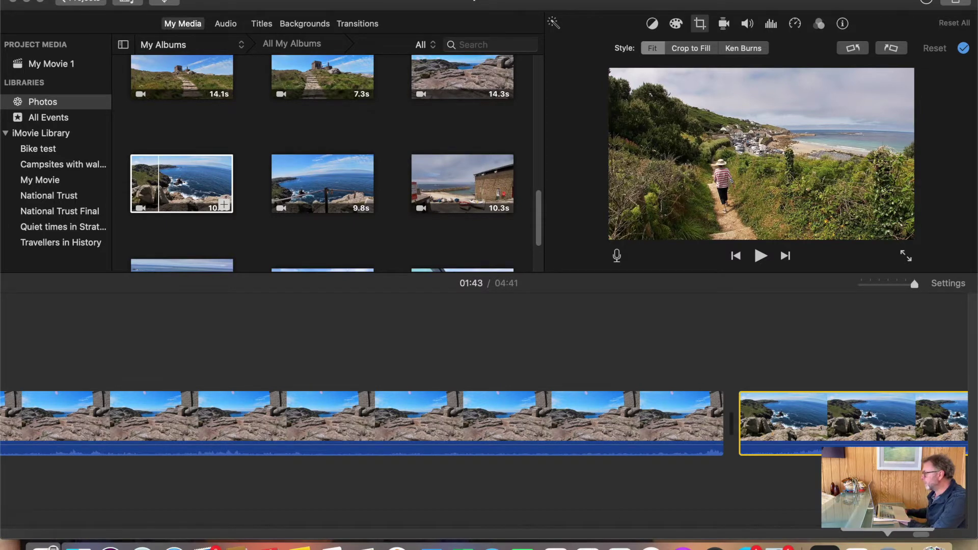
{"action": "left_click_drag", "start_coordinate": [922, 535], "coordinate": [295, 535]}
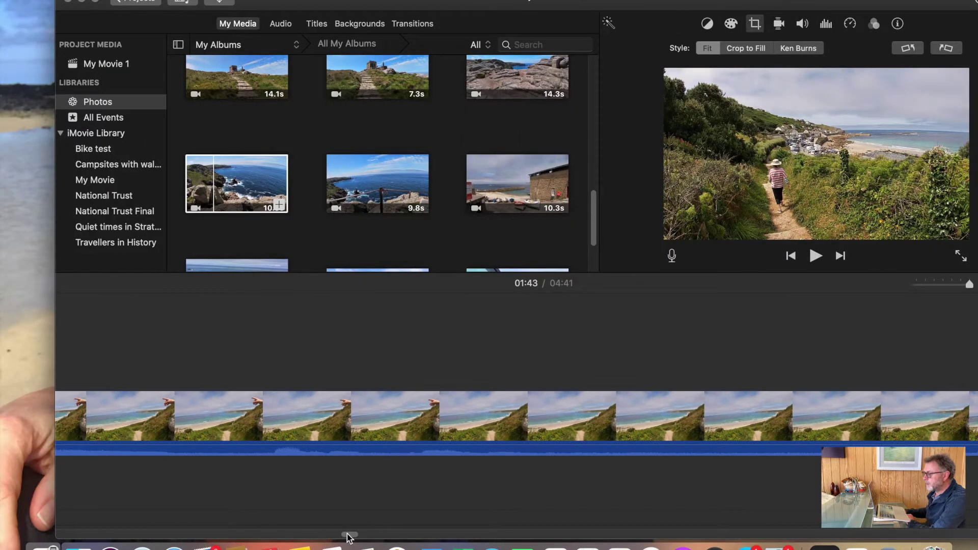
{"action": "left_click_drag", "start_coordinate": [349, 535], "coordinate": [77, 533]}
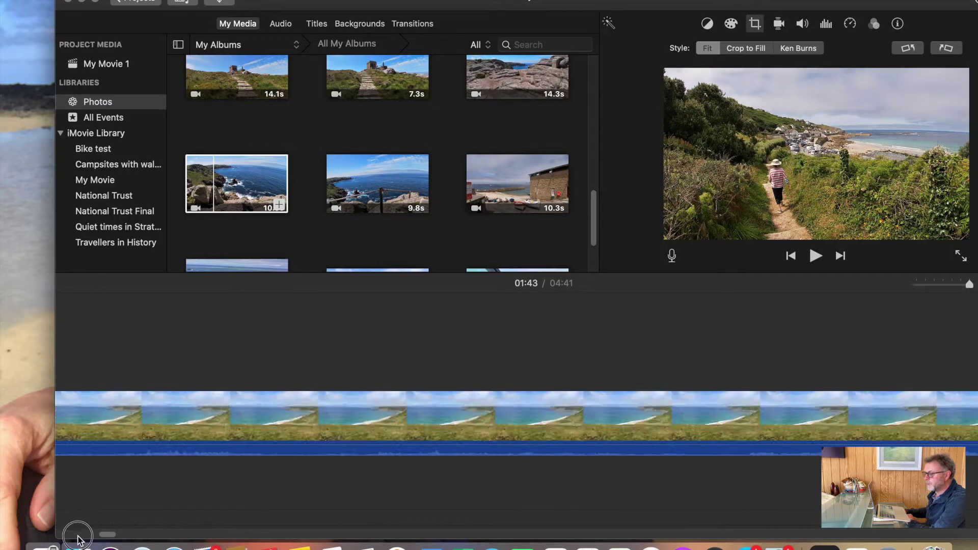
{"action": "left_click", "coordinate": [96, 5]}
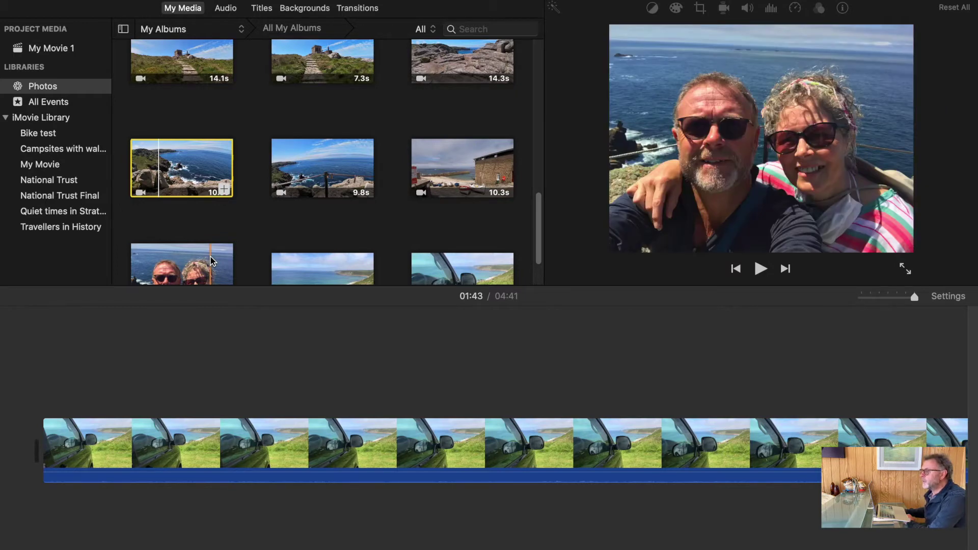
{"action": "left_click", "coordinate": [305, 366]}
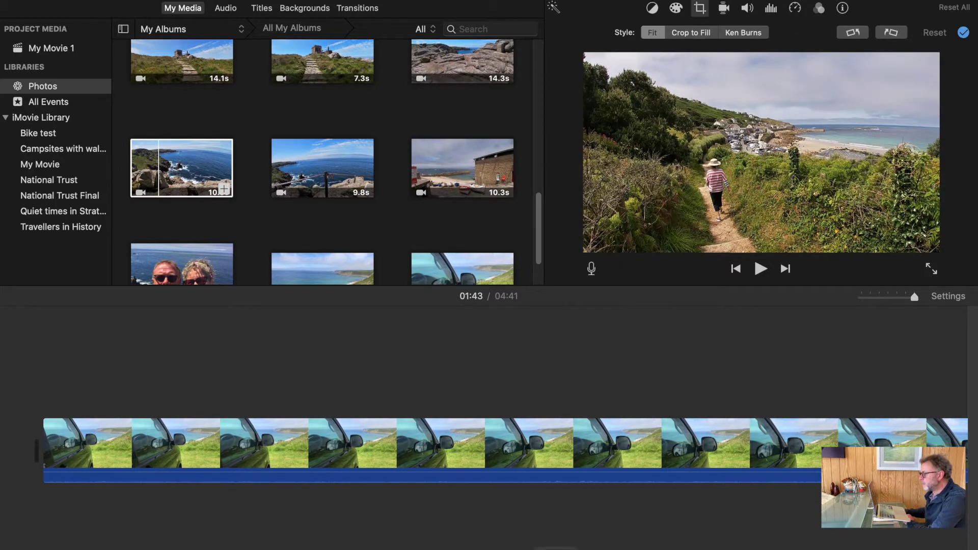
- Switch to the Music app, look through the Youtube playlist from its first to its last songs, and close the window
{"action": "mouse_move", "coordinate": [555, 548]}
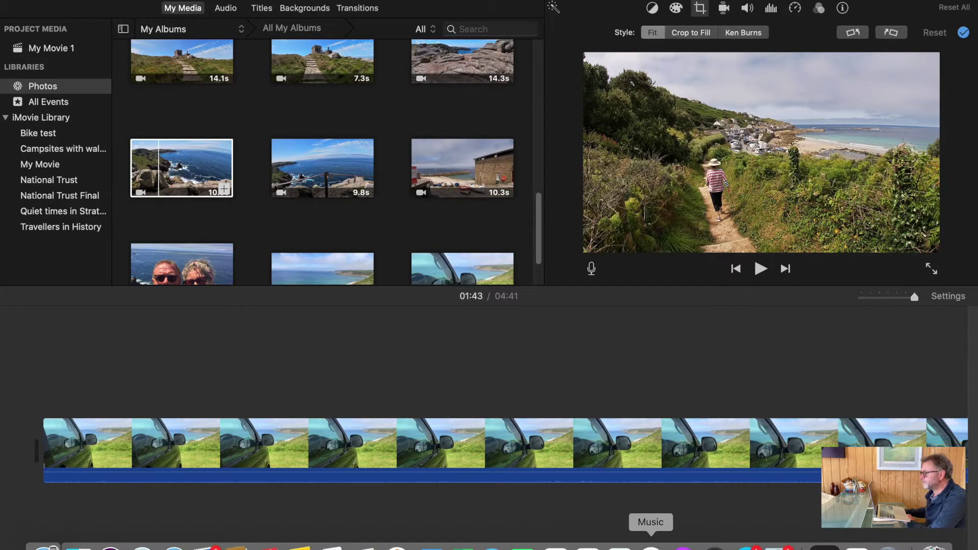
{"action": "left_click", "coordinate": [651, 546]}
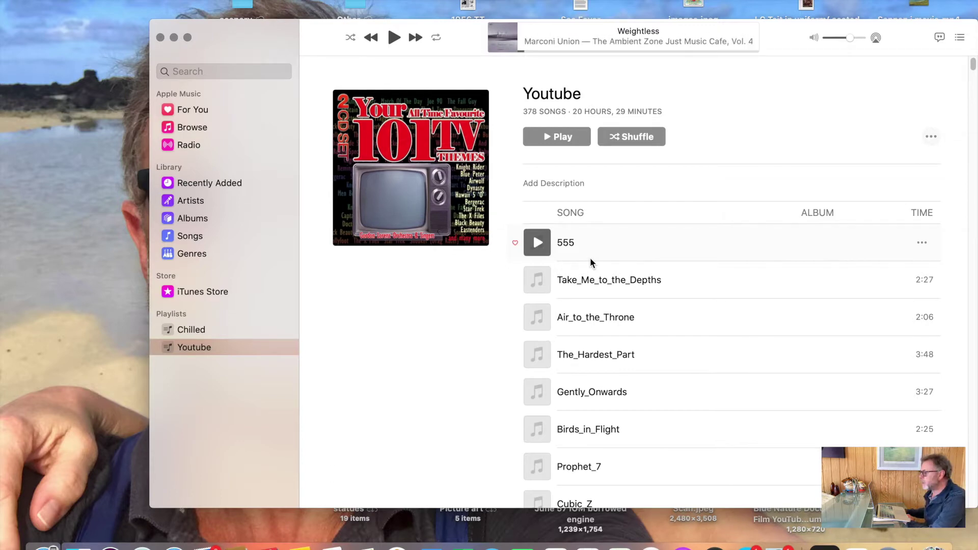
{"action": "scroll", "coordinate": [604, 275], "scroll_direction": "down", "scroll_amount": 1}
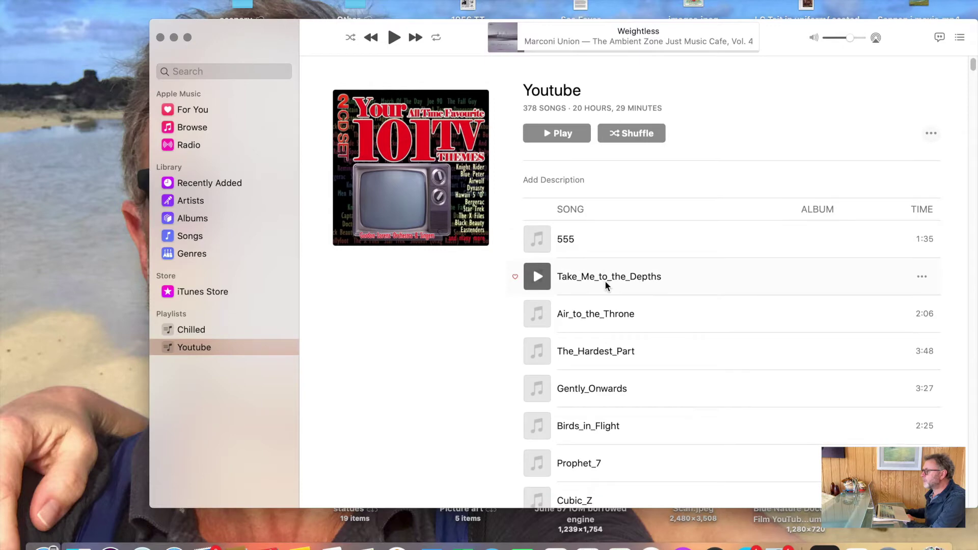
{"action": "scroll", "coordinate": [605, 280], "scroll_direction": "down", "scroll_amount": 5}
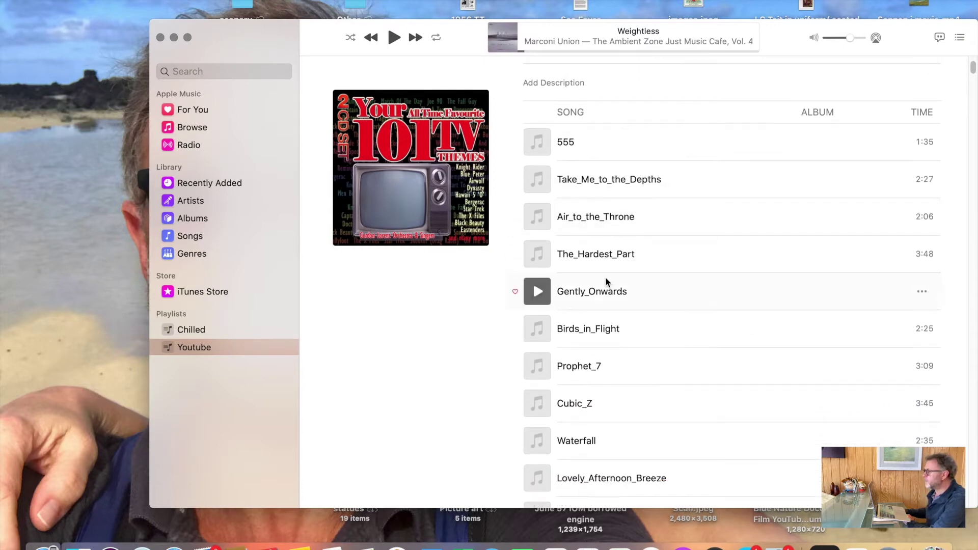
{"action": "left_click_drag", "start_coordinate": [973, 66], "coordinate": [971, 502]}
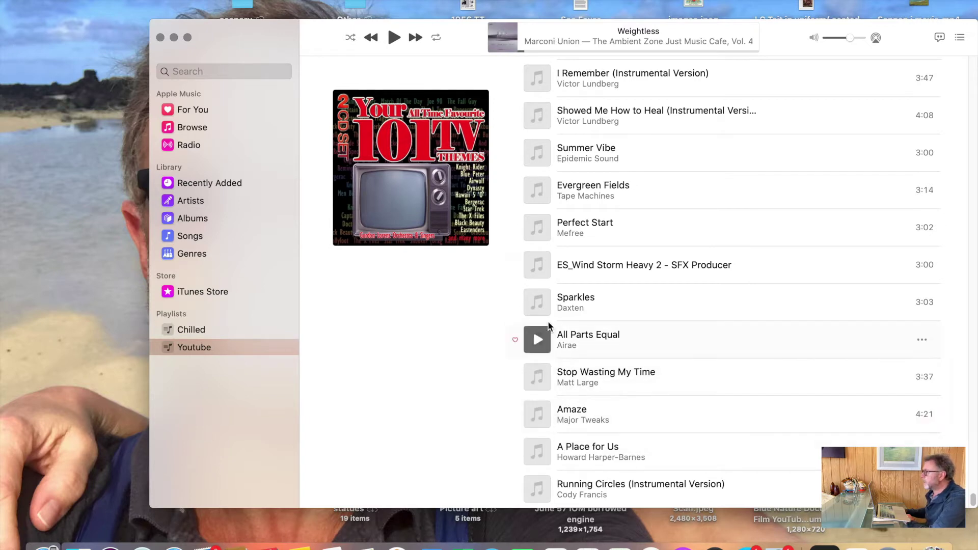
{"action": "left_click", "coordinate": [160, 37]}
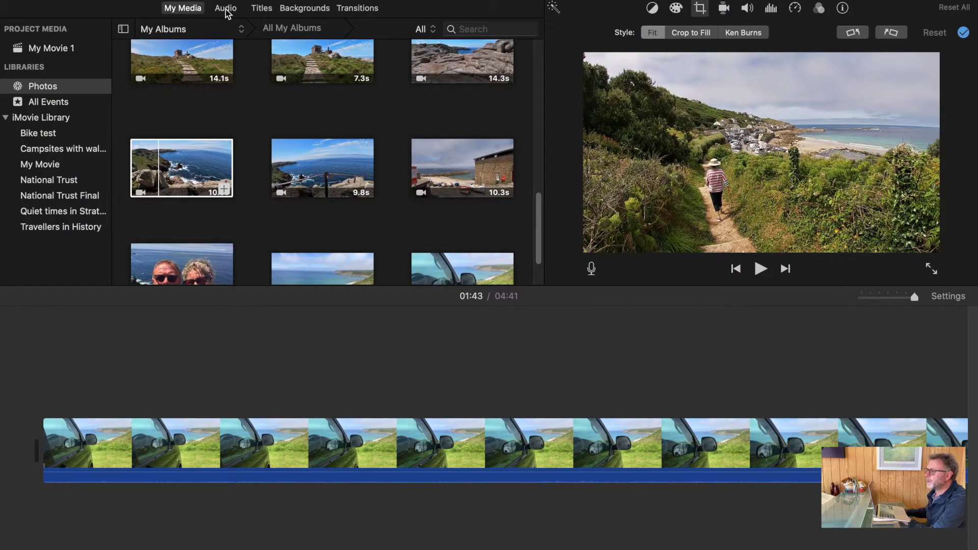
- Browse the Youtube playlist in iMovie's audio library and preview the song A Place for Us at a lower volume
{"action": "left_click", "coordinate": [225, 8]}
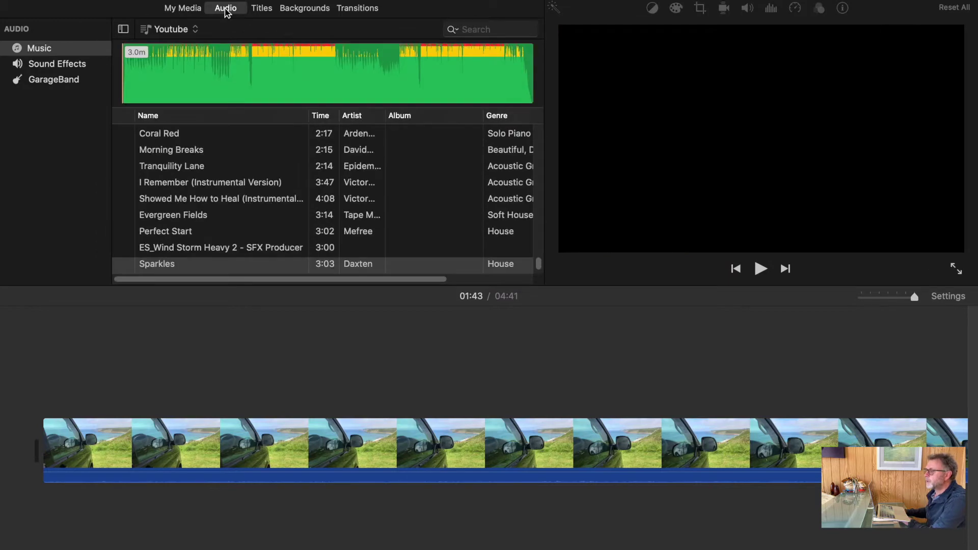
{"action": "scroll", "coordinate": [207, 170], "scroll_direction": "down", "scroll_amount": 5}
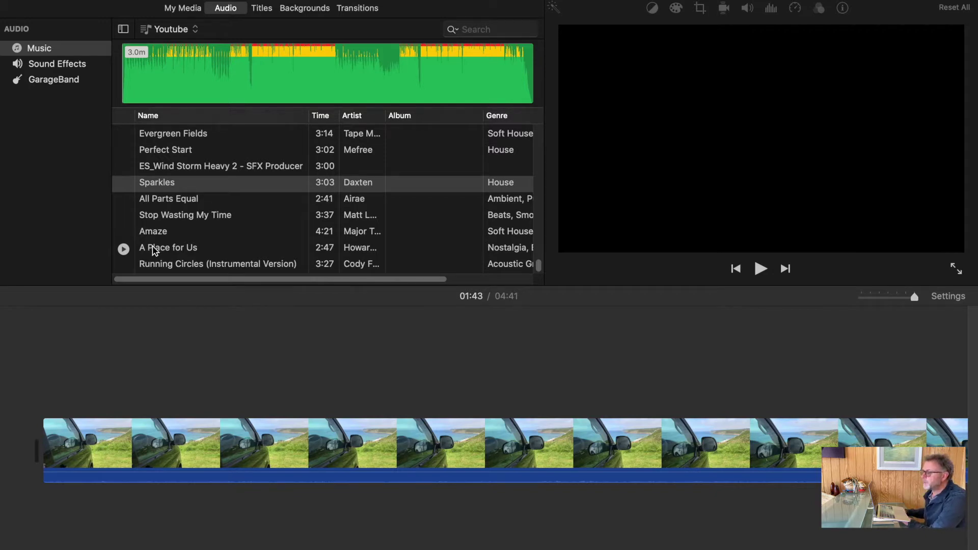
{"action": "left_click", "coordinate": [123, 249]}
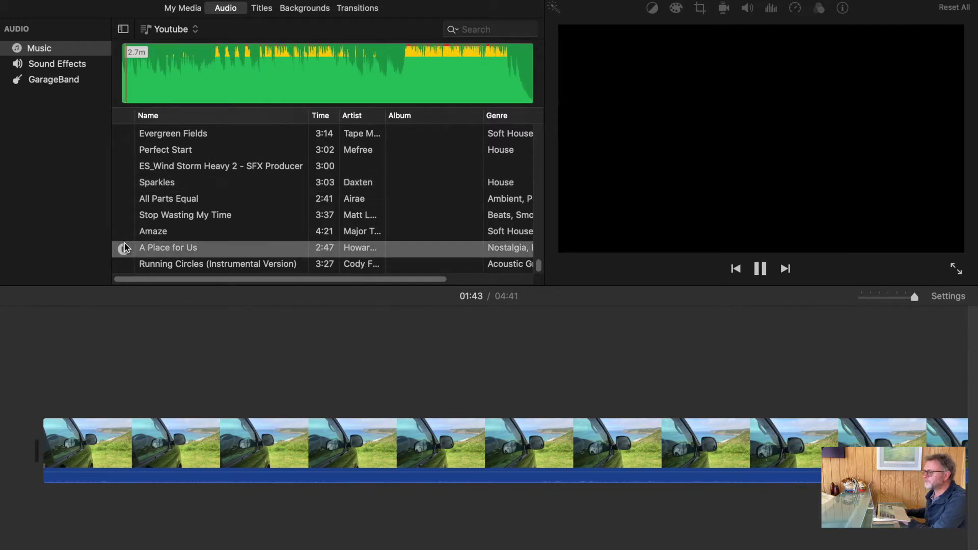
{"action": "key", "text": "XF86AudioLowerVolume"}
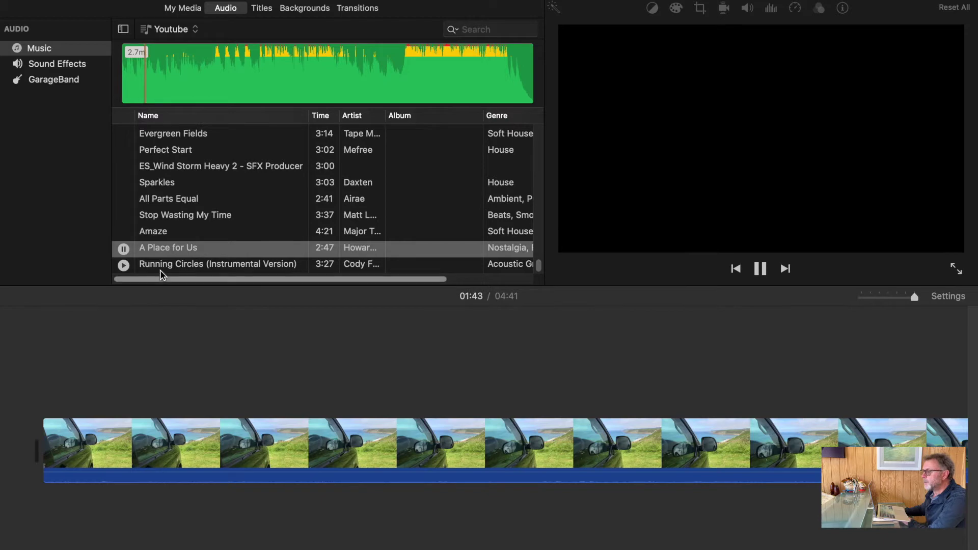
- Add the song A Place for Us as background music from the start of the first clip and play the movie's opening
{"action": "left_click", "coordinate": [123, 249]}
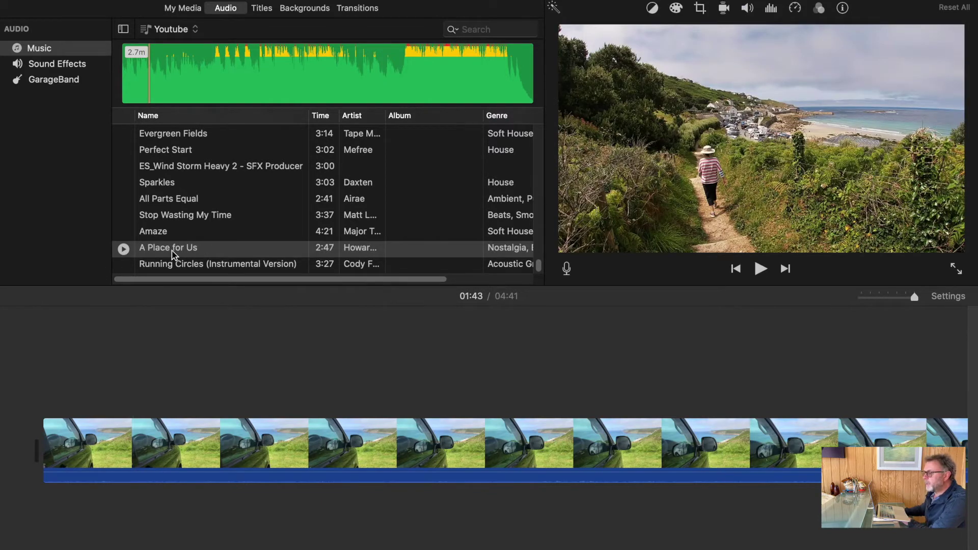
{"action": "left_click_drag", "start_coordinate": [173, 253], "coordinate": [44, 526]}
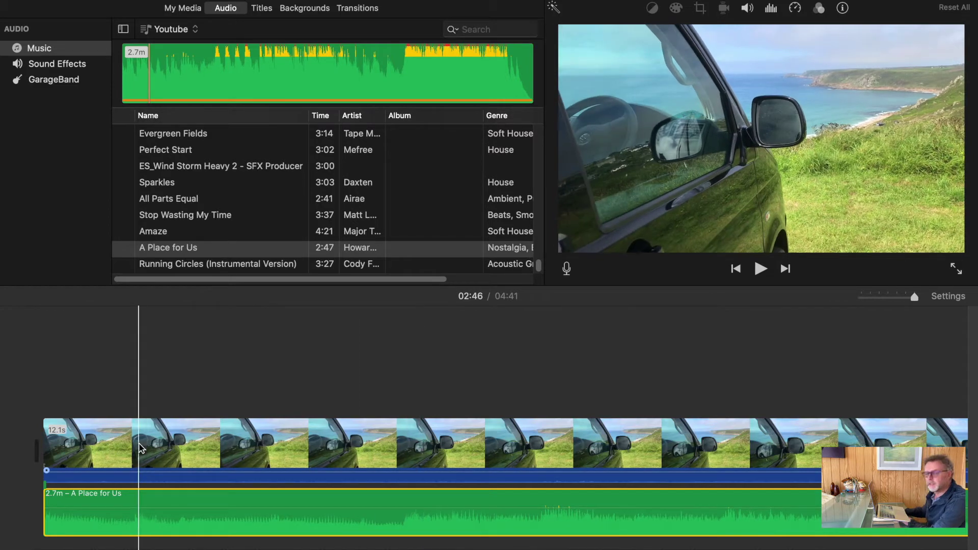
{"action": "left_click", "coordinate": [13, 333]}
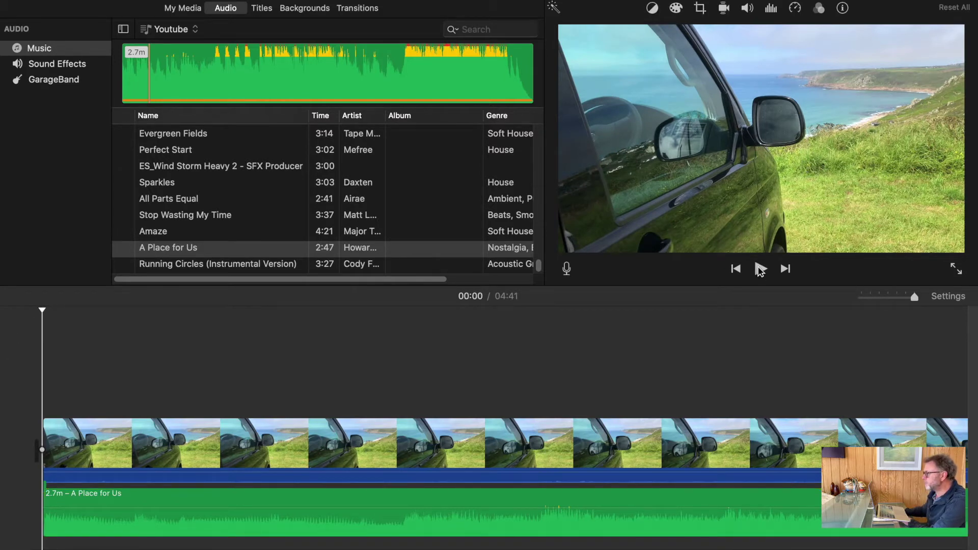
{"action": "left_click", "coordinate": [760, 269]}
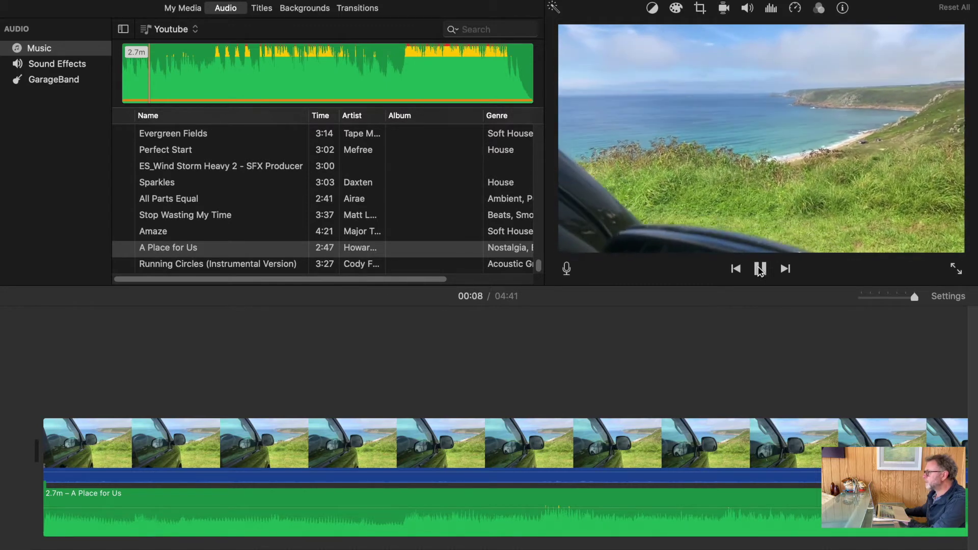
{"action": "left_click", "coordinate": [759, 270]}
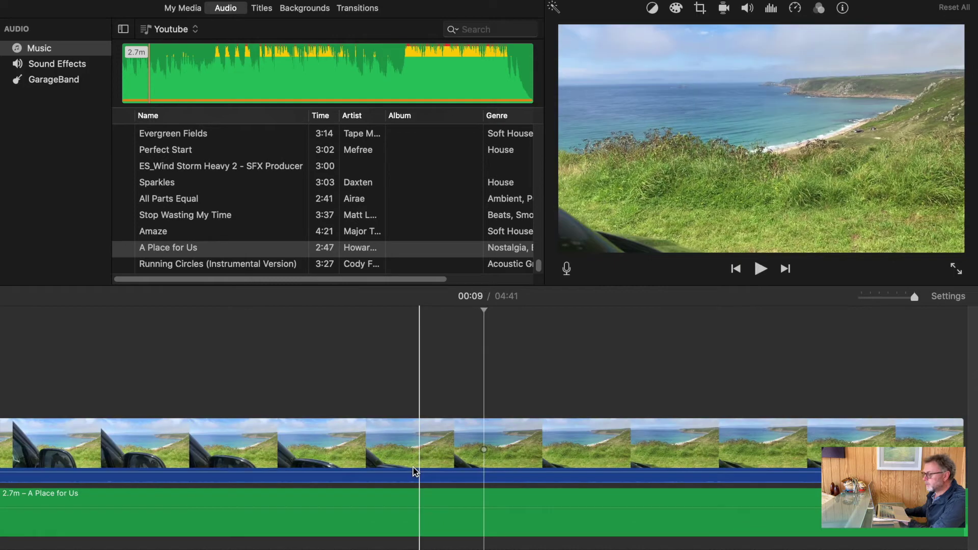
- Split the first clip, with the van's wing mirror, at about 00:07 and delete the part before the split
{"action": "scroll", "coordinate": [484, 458], "scroll_direction": "left", "scroll_amount": 5}
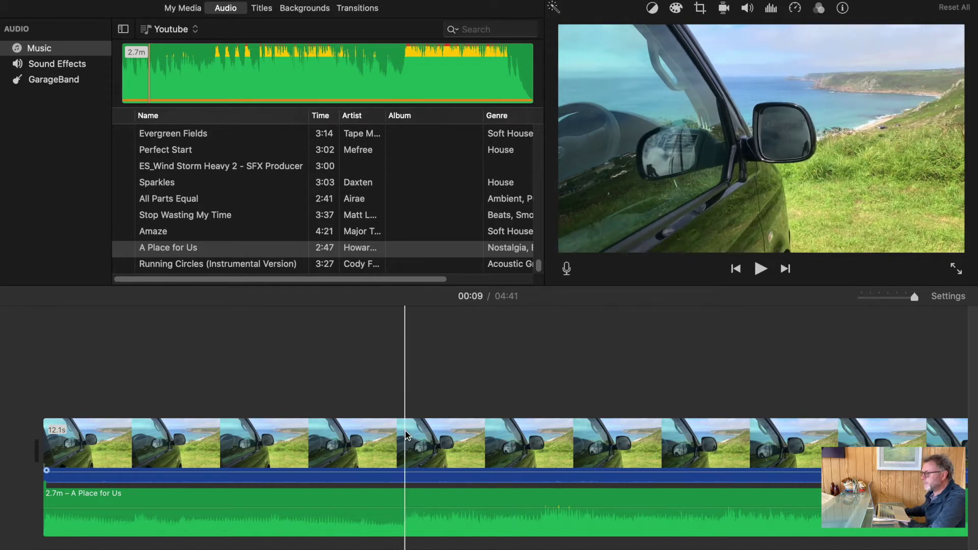
{"action": "left_click", "coordinate": [78, 443]}
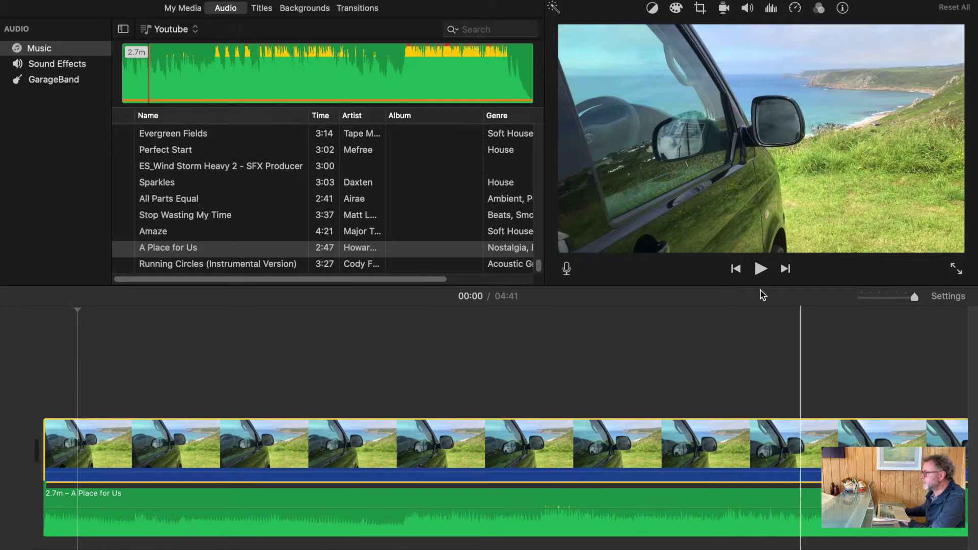
{"action": "left_click", "coordinate": [760, 270]}
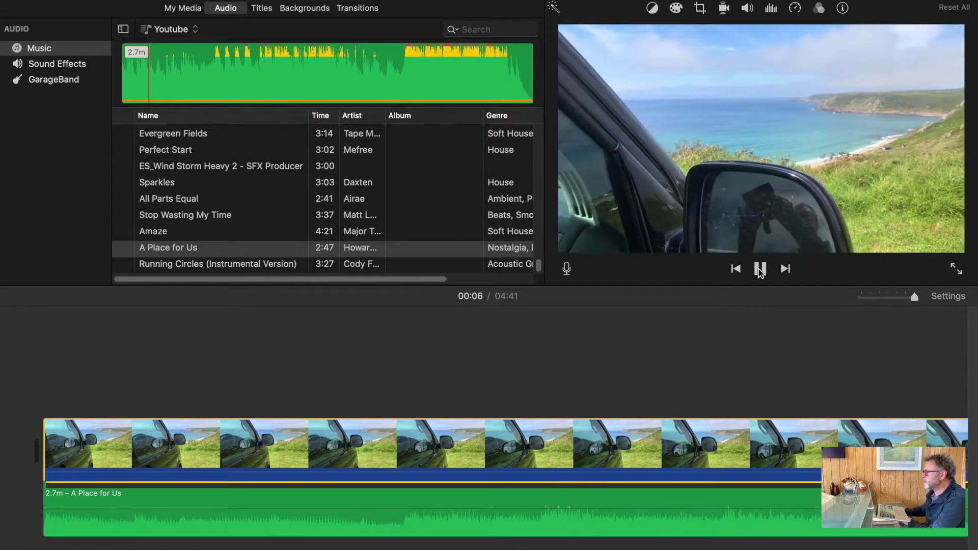
{"action": "left_click", "coordinate": [760, 269]}
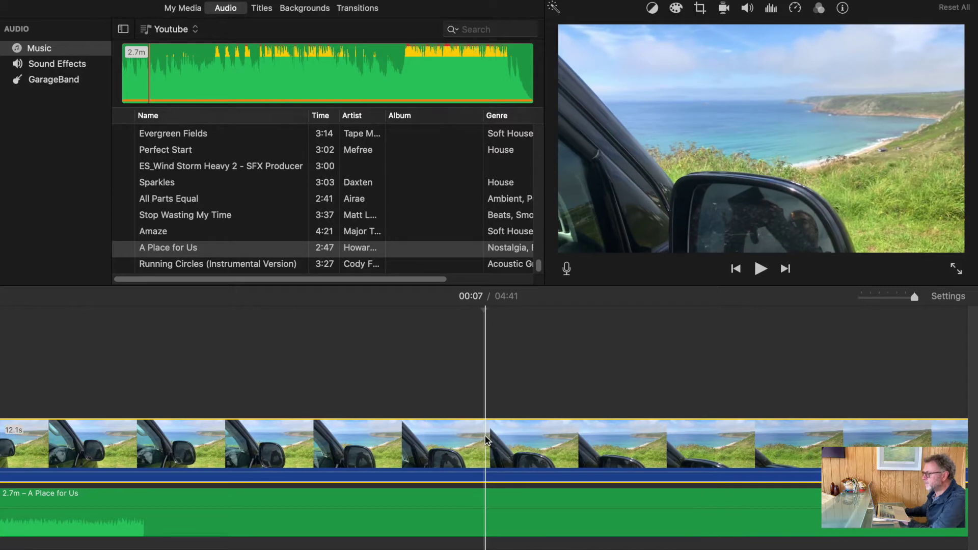
{"action": "left_click", "coordinate": [487, 439]}
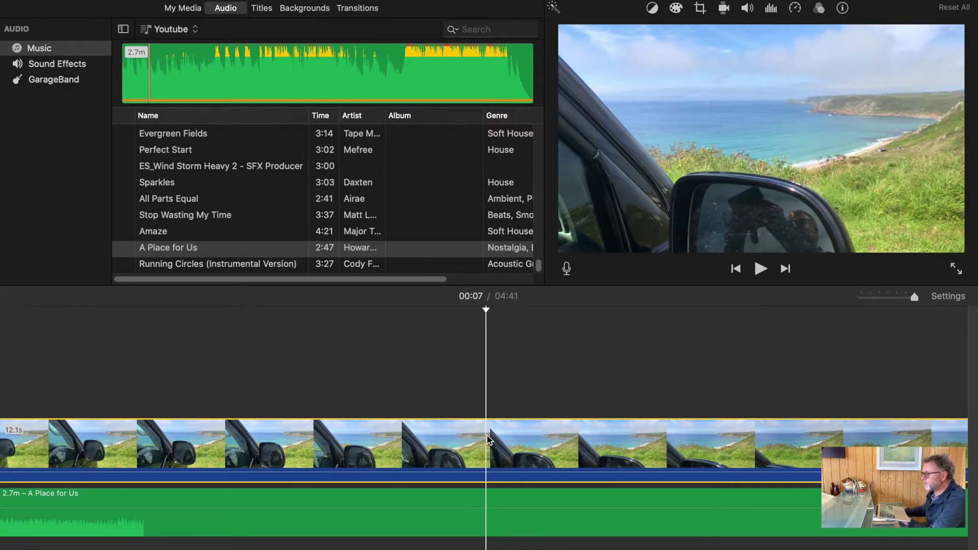
{"action": "right_click", "coordinate": [487, 439]}
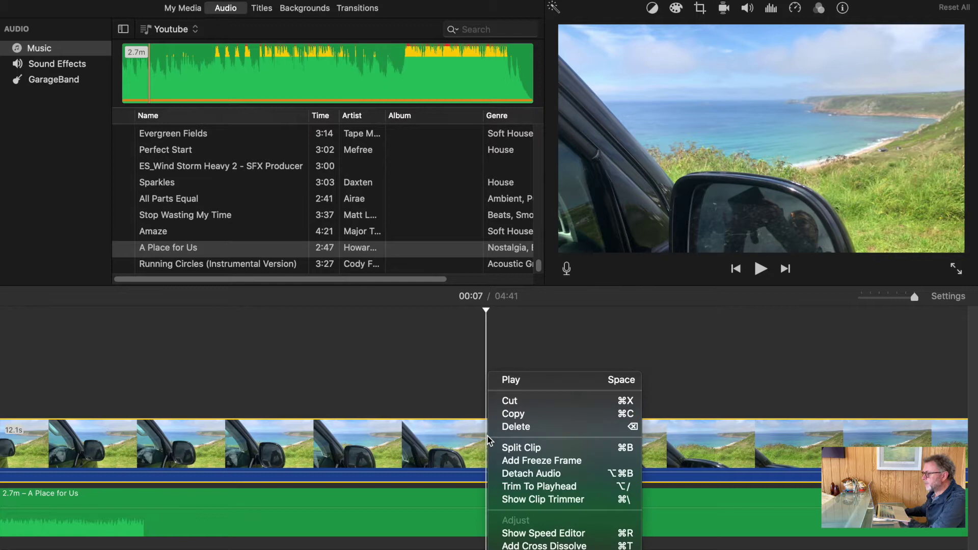
{"action": "left_click", "coordinate": [546, 448]}
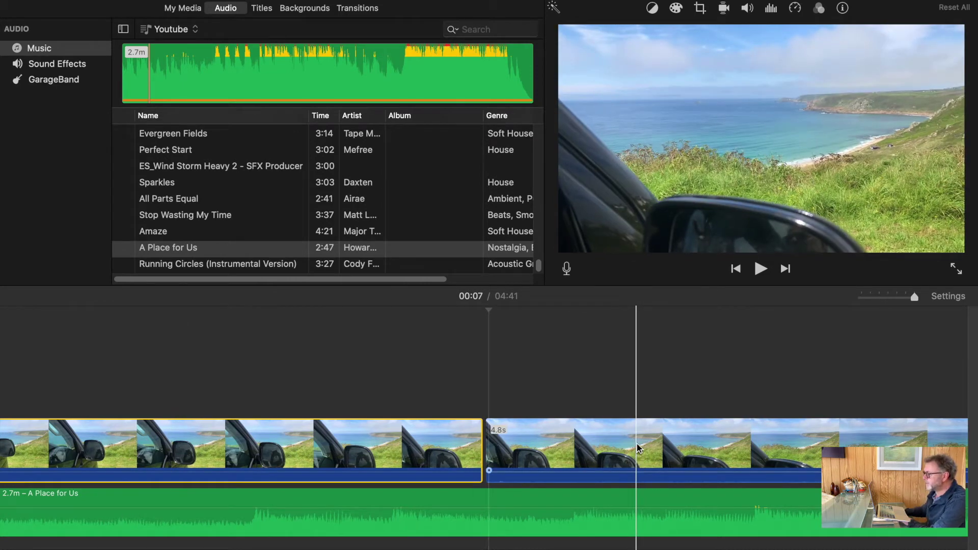
{"action": "left_click", "coordinate": [162, 432]}
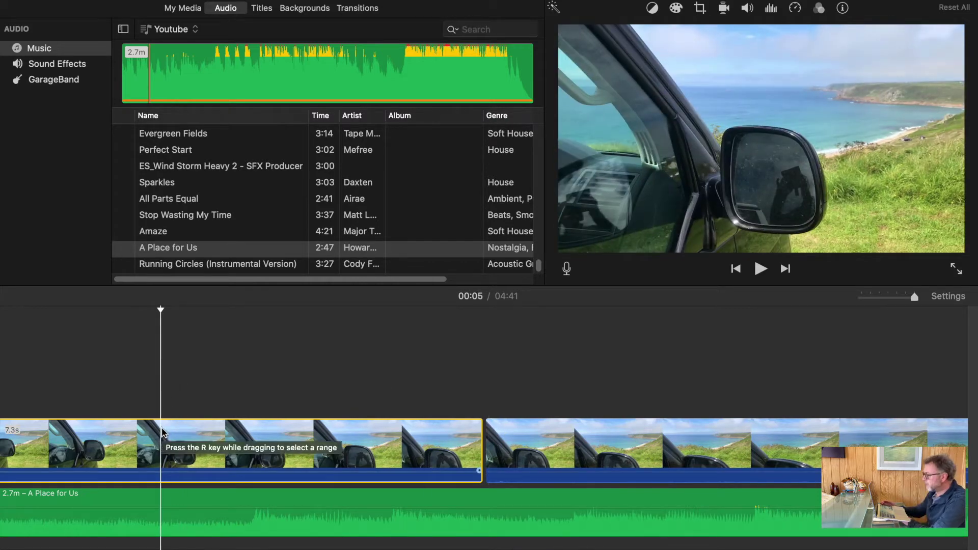
{"action": "key", "text": "Delete"}
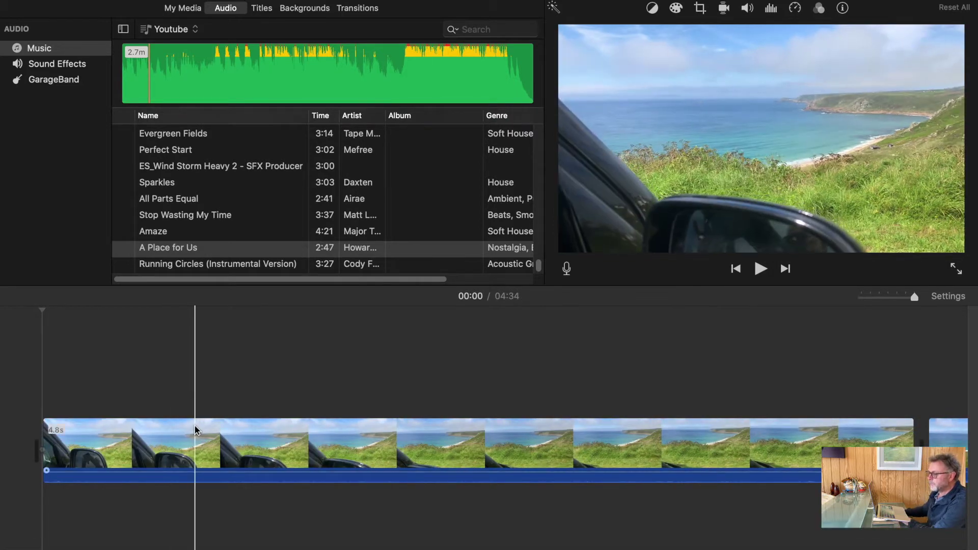
- Attach the song A Place for Us beneath the start of the shortened first clip
{"action": "left_click", "coordinate": [168, 252]}
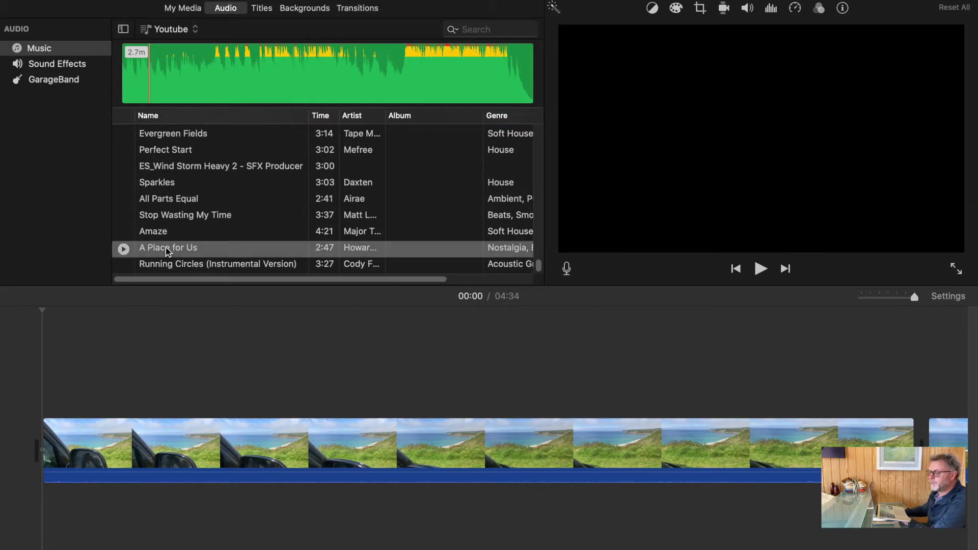
{"action": "left_click_drag", "start_coordinate": [167, 251], "coordinate": [51, 499]}
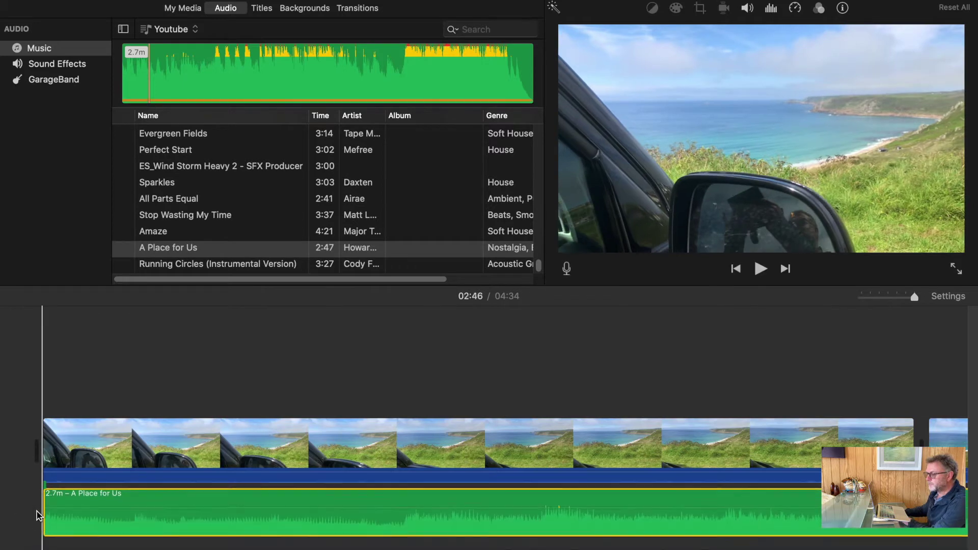
- Set the first clip's speed to Slow and turn its own audio volume all the way down
{"action": "left_click", "coordinate": [158, 448]}
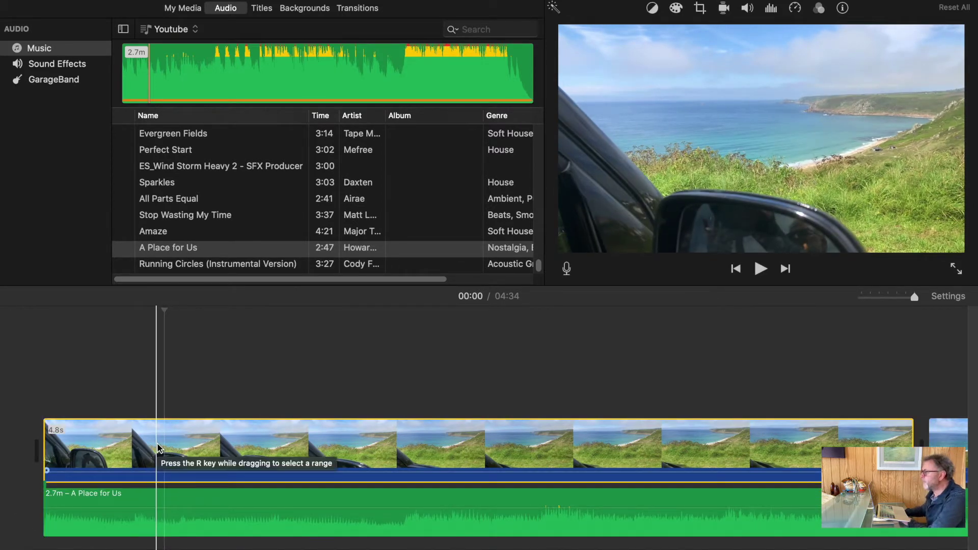
{"action": "left_click", "coordinate": [795, 8]}
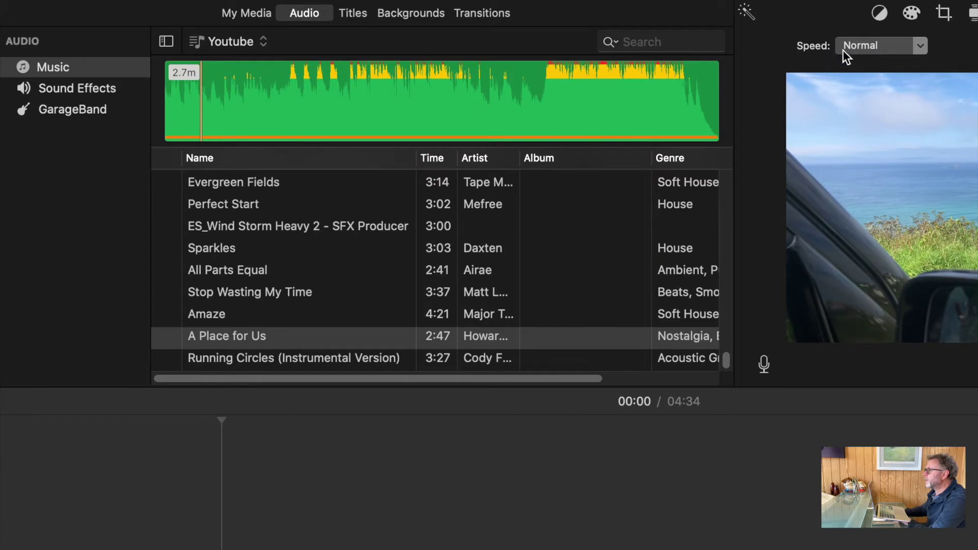
{"action": "left_click", "coordinate": [922, 48]}
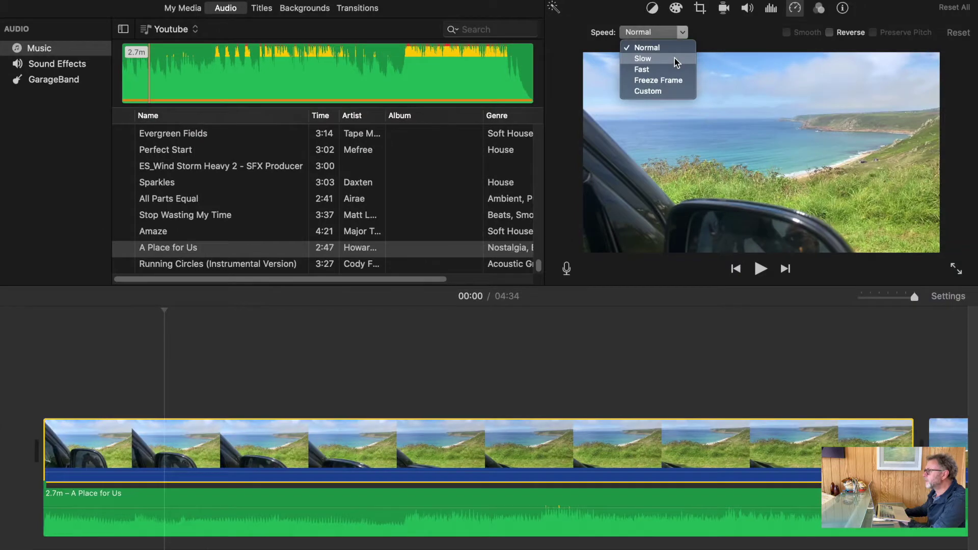
{"action": "left_click", "coordinate": [909, 79]}
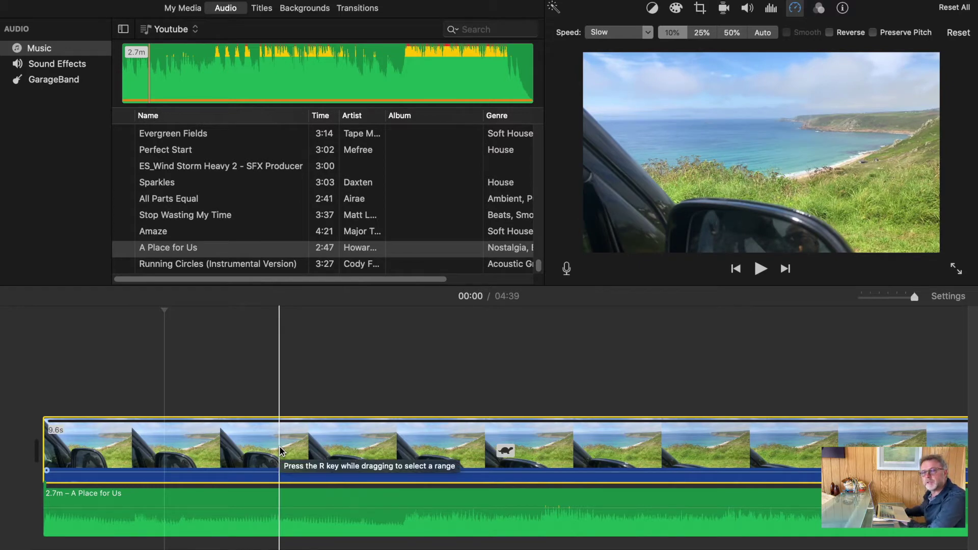
{"action": "left_click", "coordinate": [273, 473]}
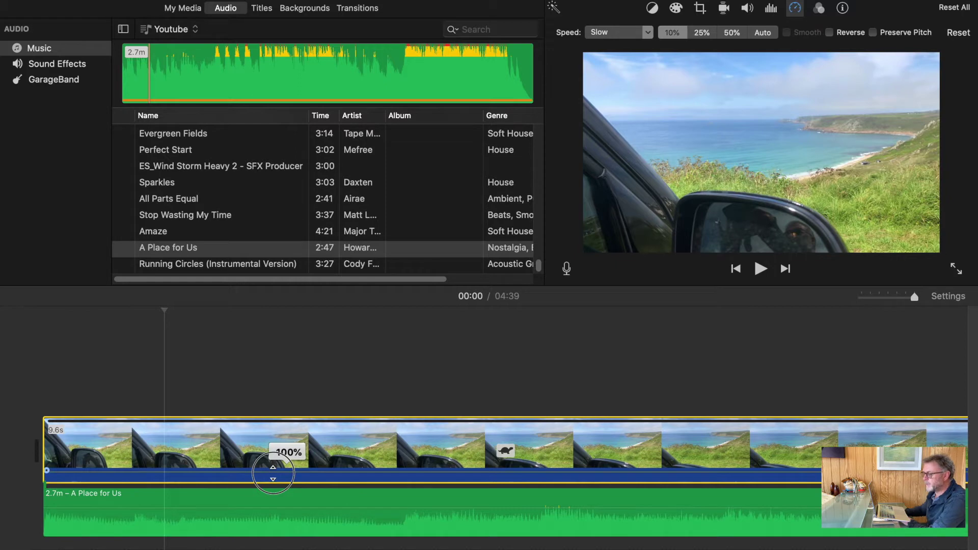
{"action": "left_click_drag", "start_coordinate": [273, 472], "coordinate": [270, 482]}
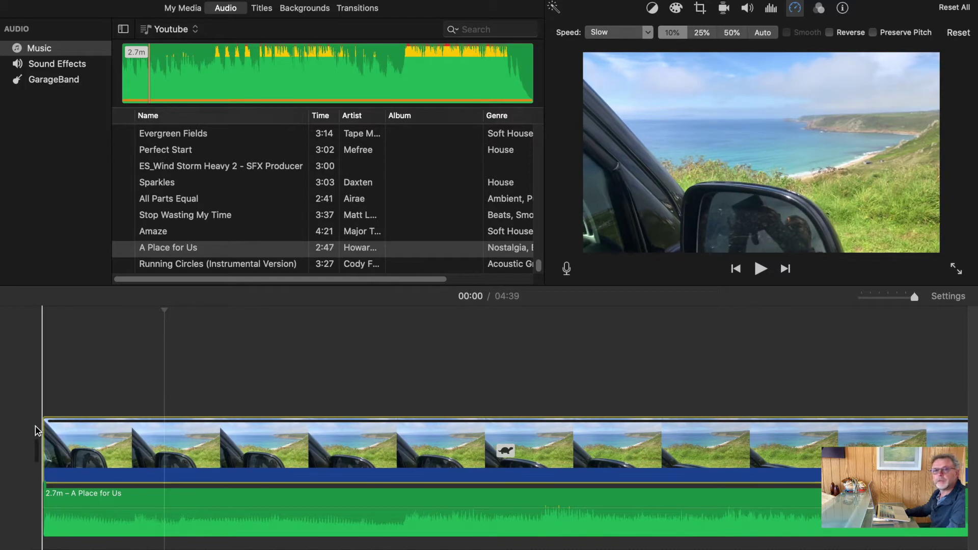
- Split the slowed first clip at 00:06 and delete the part after the split
{"action": "left_click", "coordinate": [760, 270]}
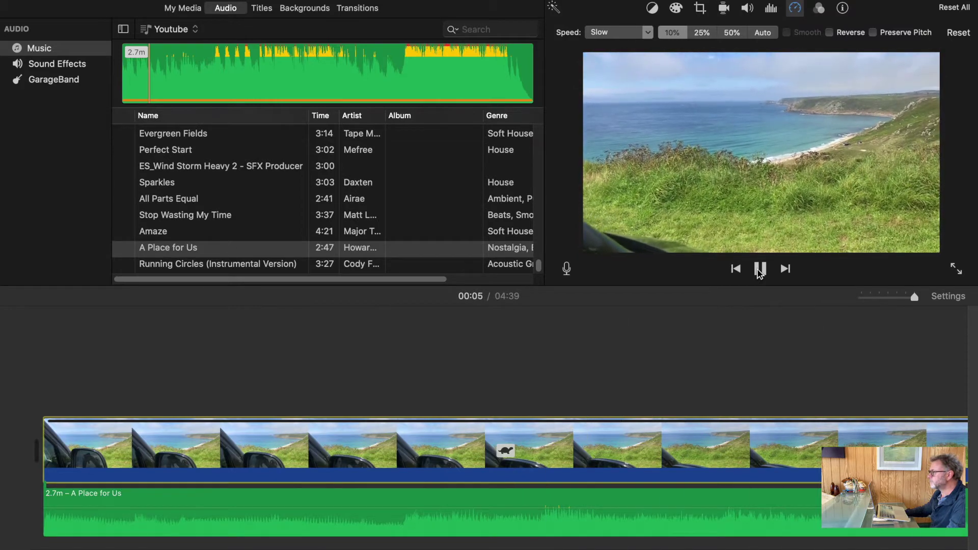
{"action": "left_click", "coordinate": [760, 270]}
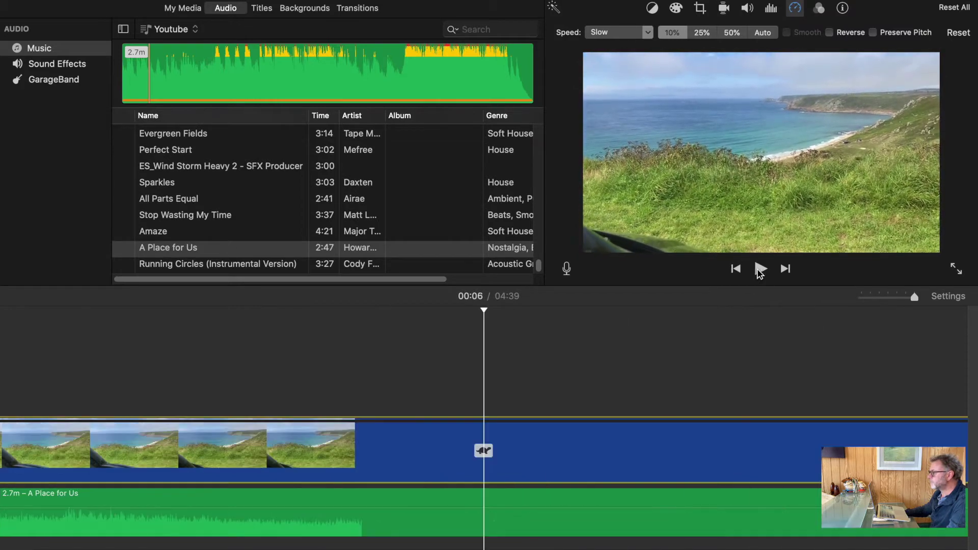
{"action": "left_click", "coordinate": [482, 441]}
{"action": "right_click", "coordinate": [483, 441]}
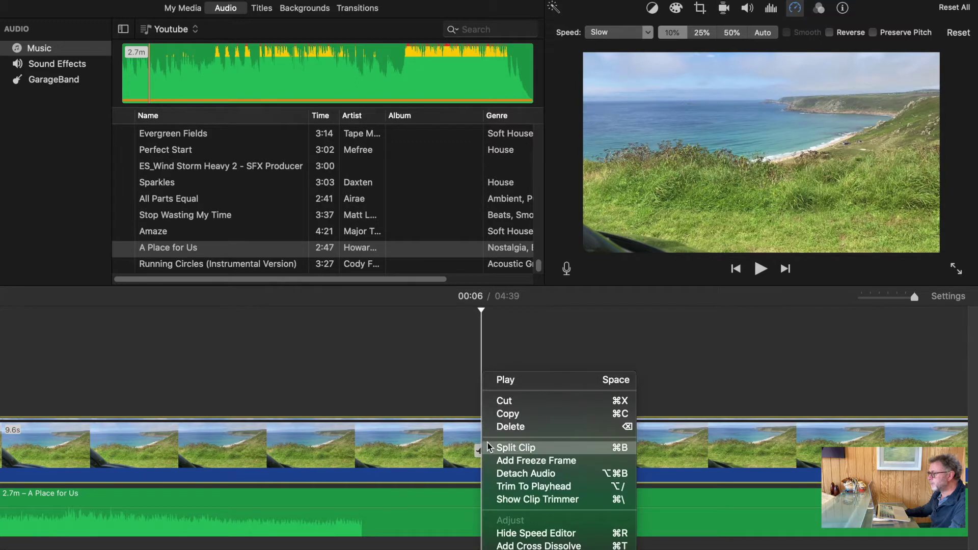
{"action": "left_click", "coordinate": [514, 447]}
{"action": "left_click", "coordinate": [636, 431]}
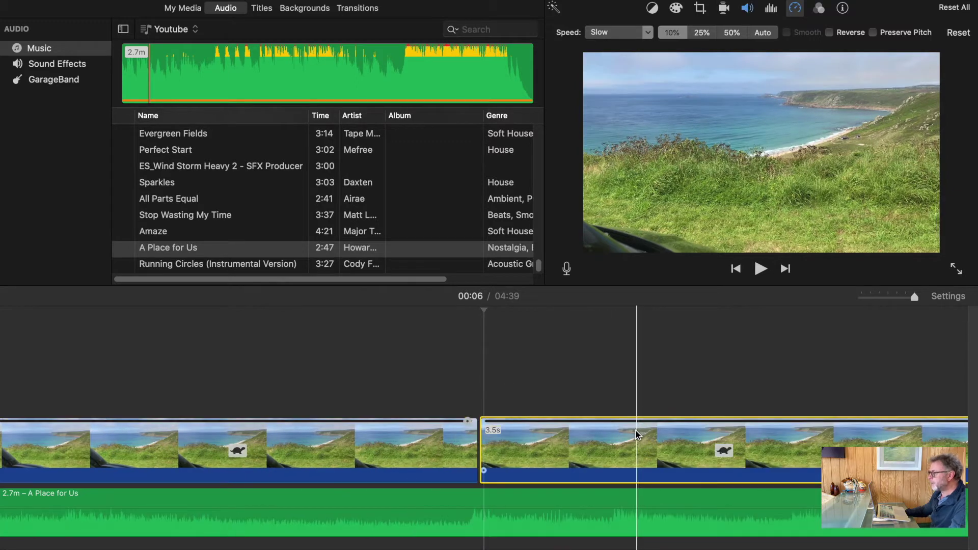
{"action": "key", "text": "super+z"}
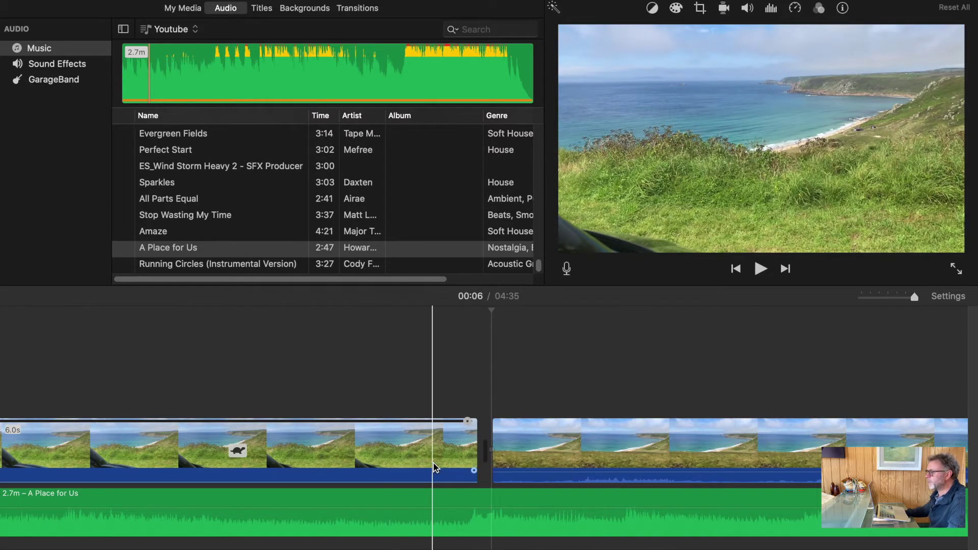
- Insert a Cross Dissolve transition between the first clip and the second clip
{"action": "left_click", "coordinate": [355, 9]}
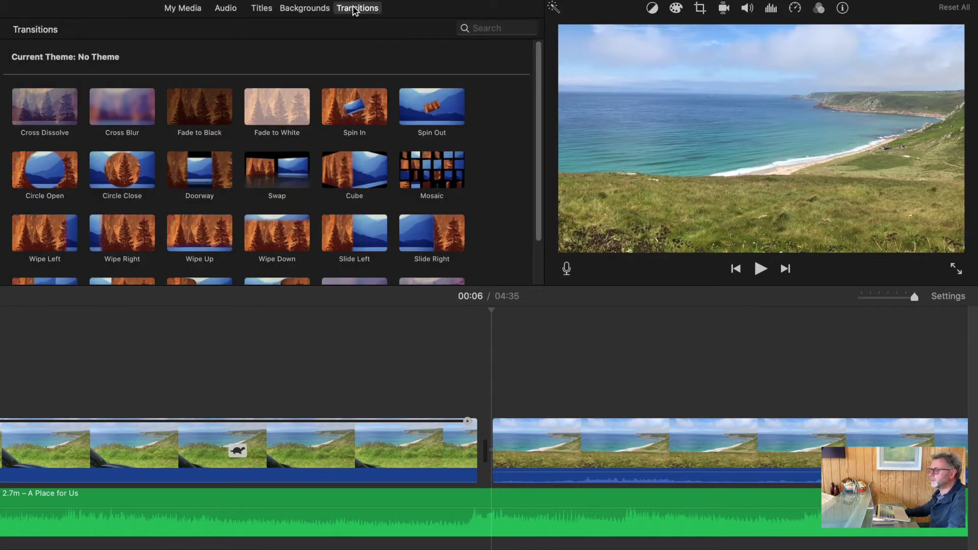
{"action": "left_click", "coordinate": [45, 106]}
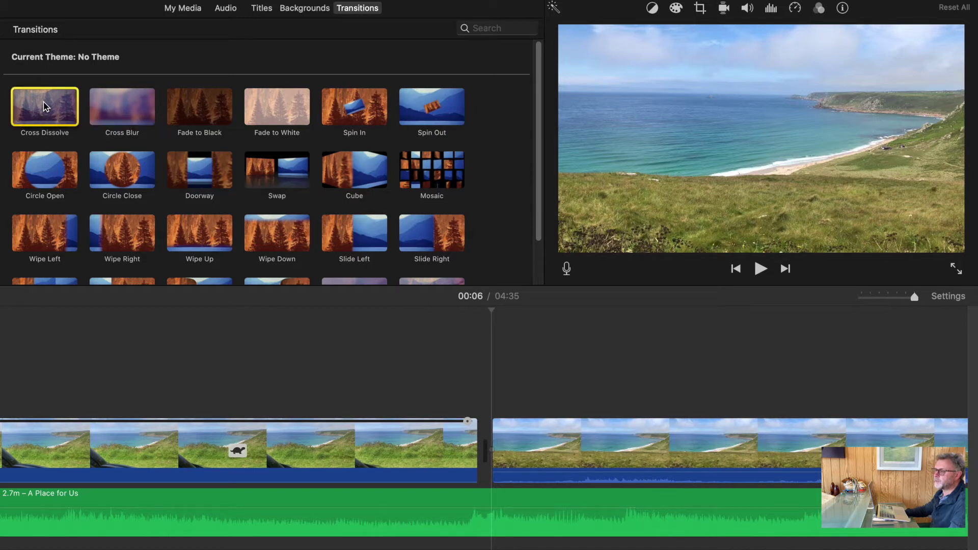
{"action": "mouse_move", "coordinate": [44, 106]}
{"action": "left_mouse_down"}
{"action": "mouse_move", "coordinate": [375, 356]}
{"action": "mouse_move", "coordinate": [397, 430]}
{"action": "left_mouse_up"}
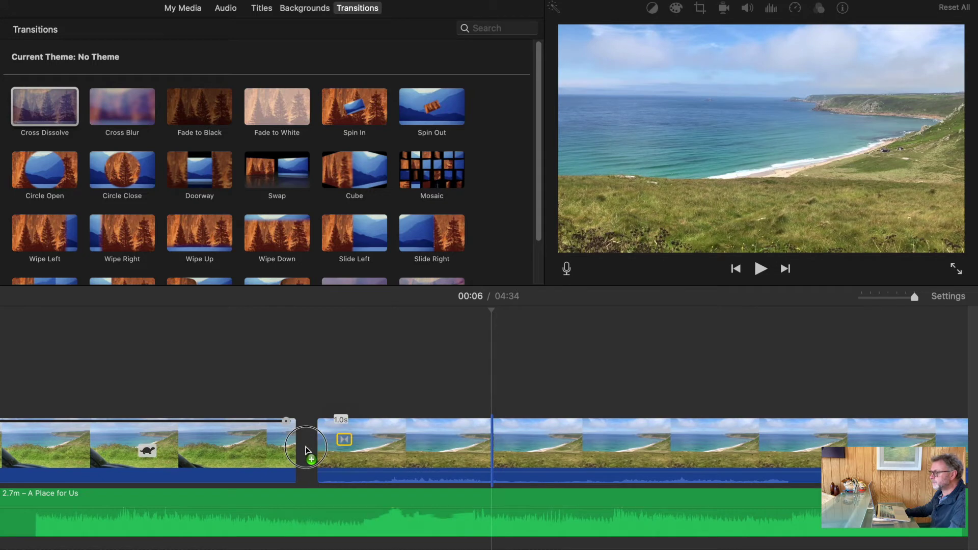
{"action": "left_click_drag", "start_coordinate": [306, 449], "coordinate": [303, 450]}
- Play the movie from 00:03 in the first clip to review the cross dissolve and the music across the second clip
{"action": "left_click", "coordinate": [54, 443]}
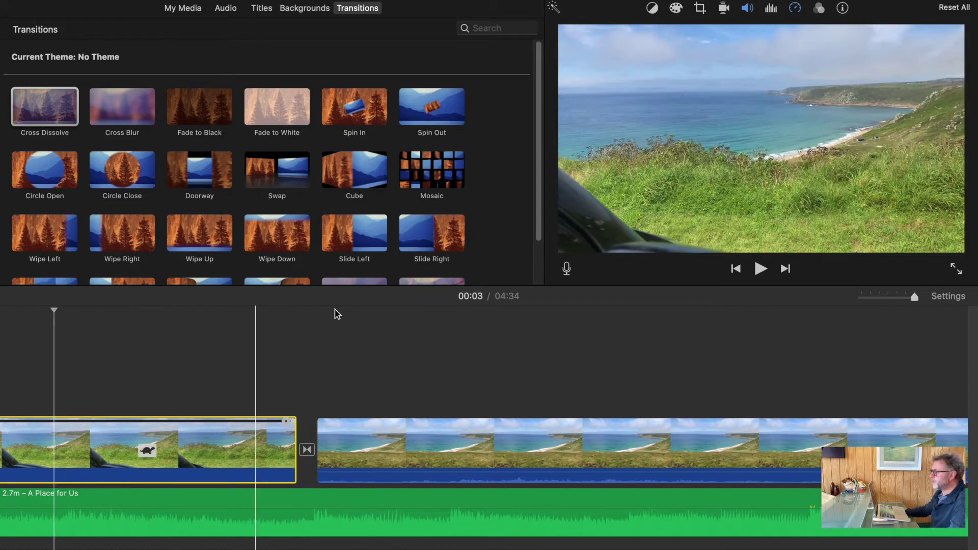
{"action": "left_click", "coordinate": [762, 274]}
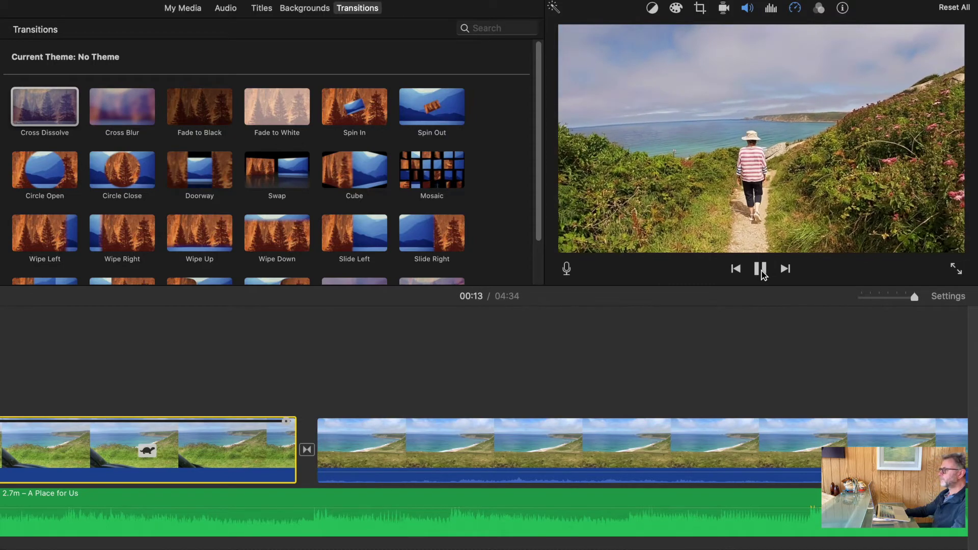
{"action": "left_click", "coordinate": [761, 270]}
- Turn the second clip's own audio volume all the way down and return the playhead to 00:03 in the first clip
{"action": "left_click", "coordinate": [239, 415]}
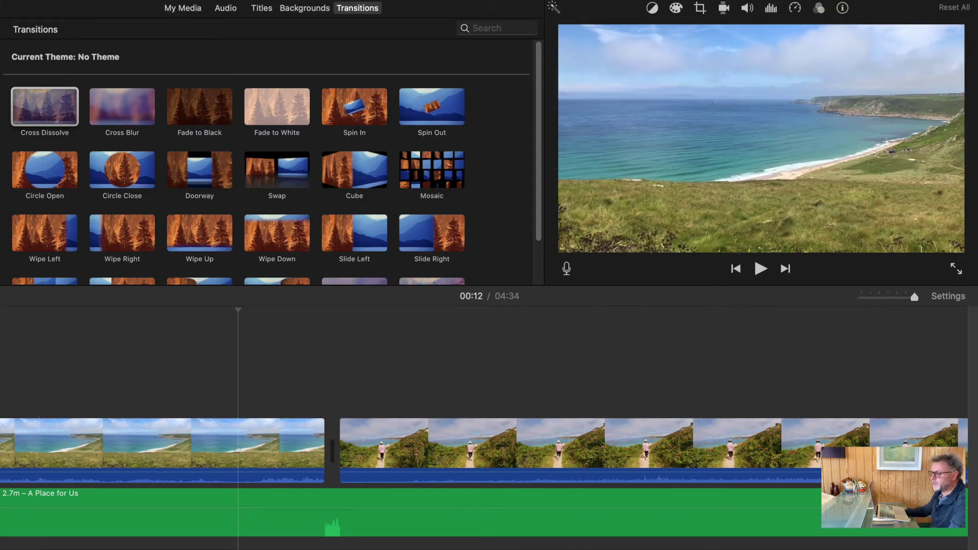
{"action": "scroll", "coordinate": [484, 449], "scroll_direction": "left", "scroll_amount": 10}
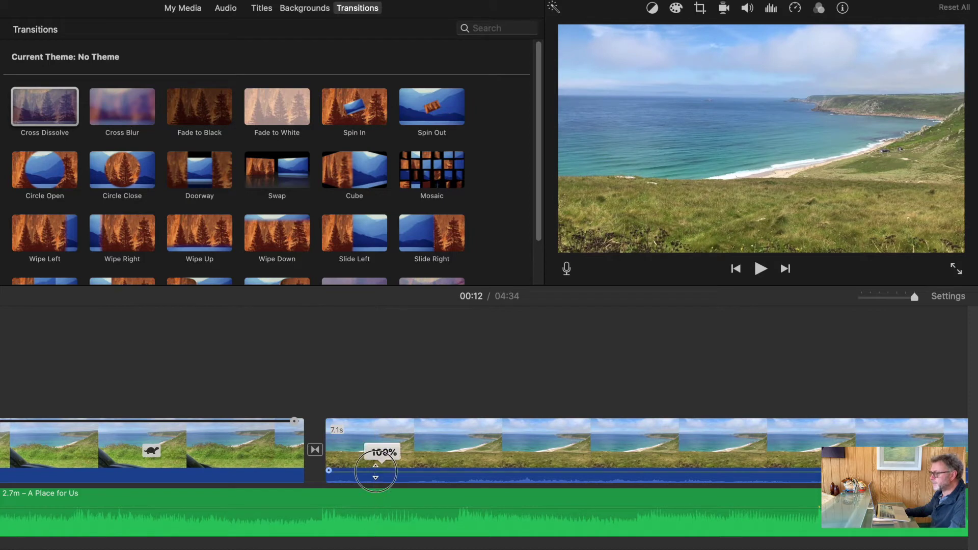
{"action": "left_click_drag", "start_coordinate": [376, 471], "coordinate": [374, 479]}
{"action": "left_click", "coordinate": [39, 442]}
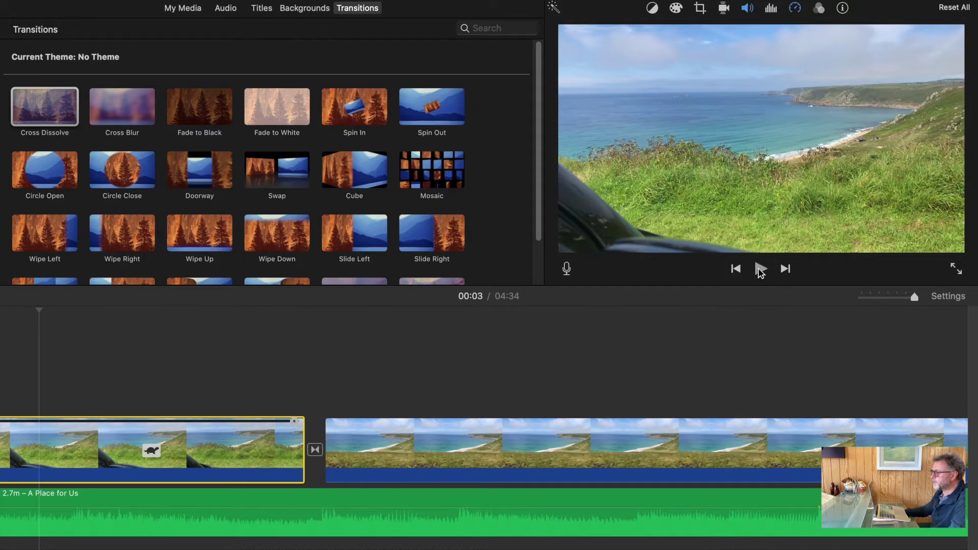
- Play the movie from 00:03 to 00:10, split the second clip at 00:10 and delete the part after the split
{"action": "left_click", "coordinate": [760, 270]}
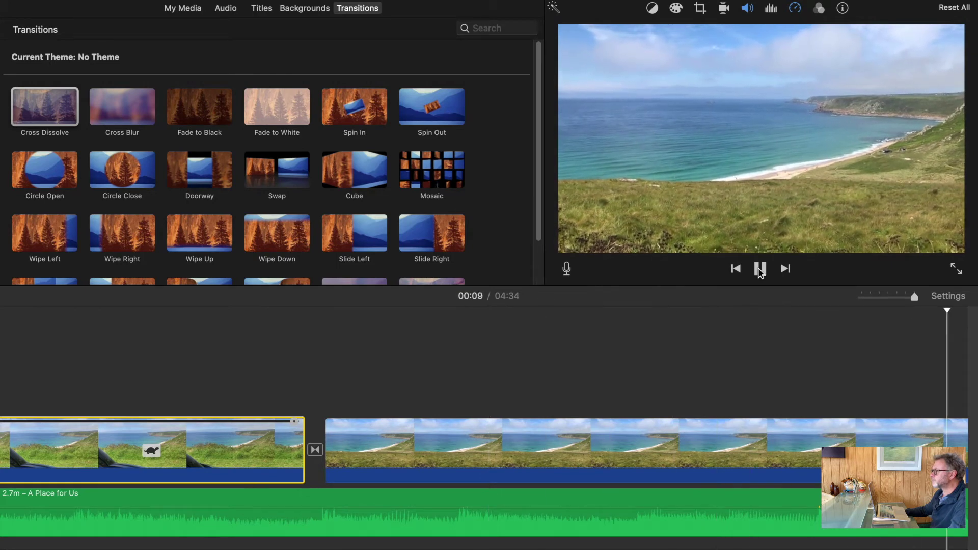
{"action": "left_click", "coordinate": [760, 270]}
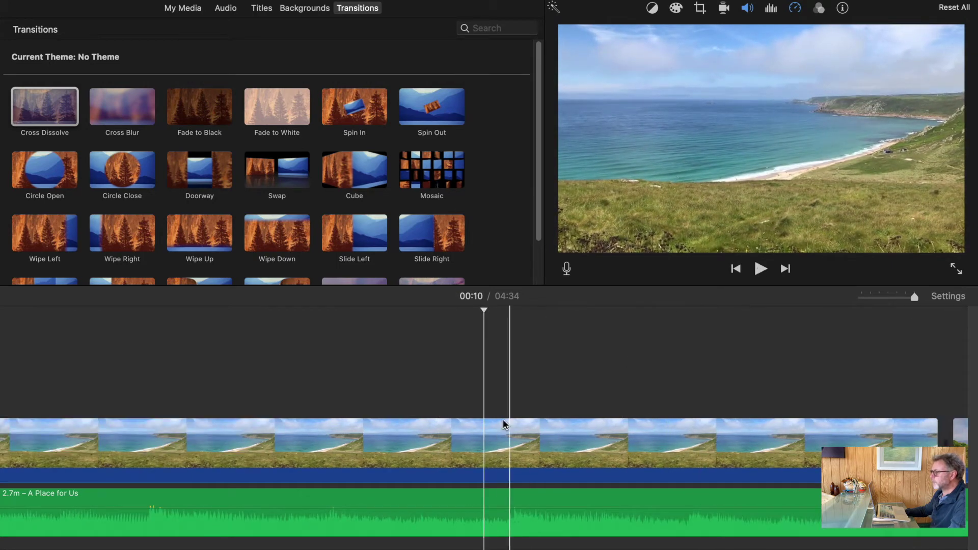
{"action": "left_click", "coordinate": [497, 441]}
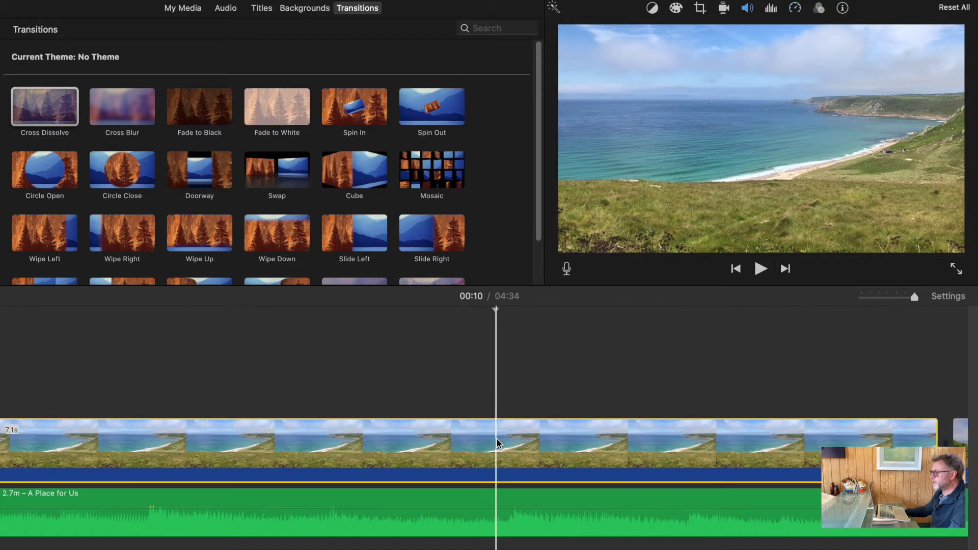
{"action": "right_click", "coordinate": [497, 442]}
{"action": "left_click", "coordinate": [556, 444]}
{"action": "left_click", "coordinate": [587, 445]}
{"action": "key", "text": "Delete"}
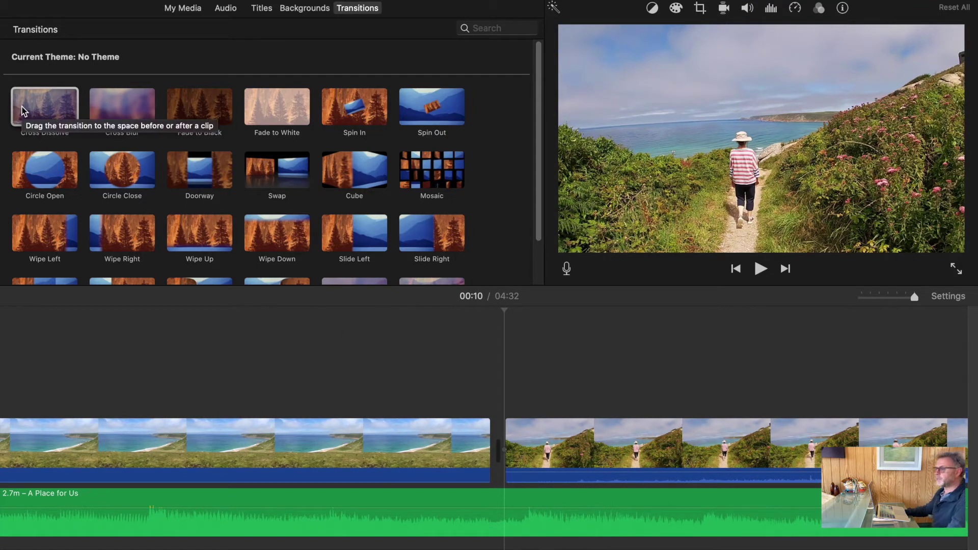
- Insert a Cross Dissolve between the second clip and the coastal path walking clip, and play across it to 00:16
{"action": "mouse_move", "coordinate": [22, 111]}
{"action": "left_mouse_down"}
{"action": "mouse_move", "coordinate": [375, 255]}
{"action": "mouse_move", "coordinate": [457, 449]}
{"action": "mouse_move", "coordinate": [341, 472]}
{"action": "mouse_move", "coordinate": [317, 459]}
{"action": "left_mouse_up"}
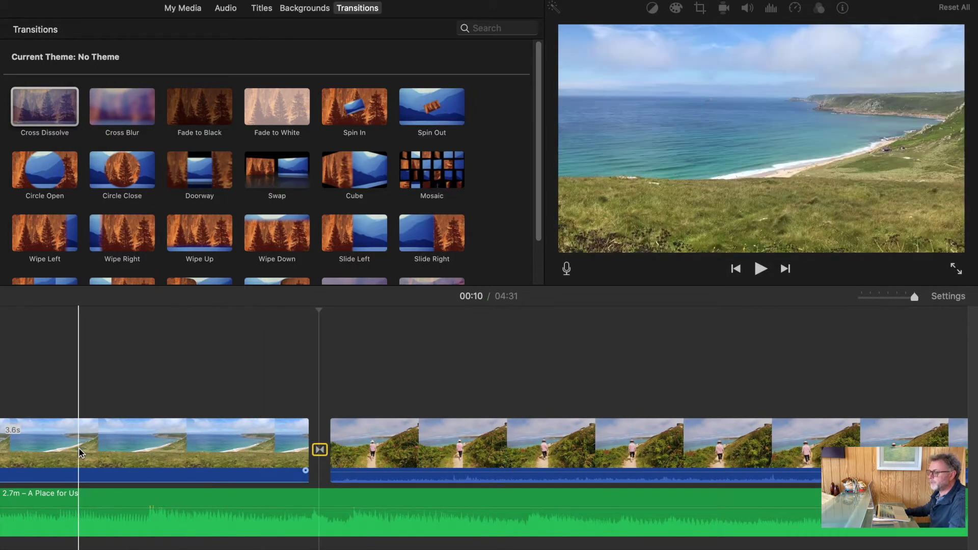
{"action": "left_click", "coordinate": [55, 432]}
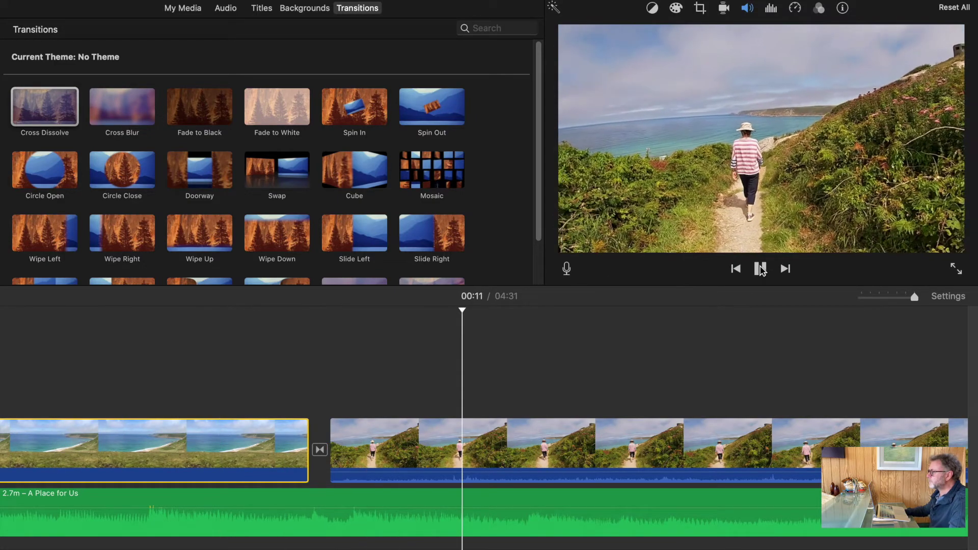
{"action": "left_click", "coordinate": [760, 270]}
{"action": "left_click", "coordinate": [761, 269]}
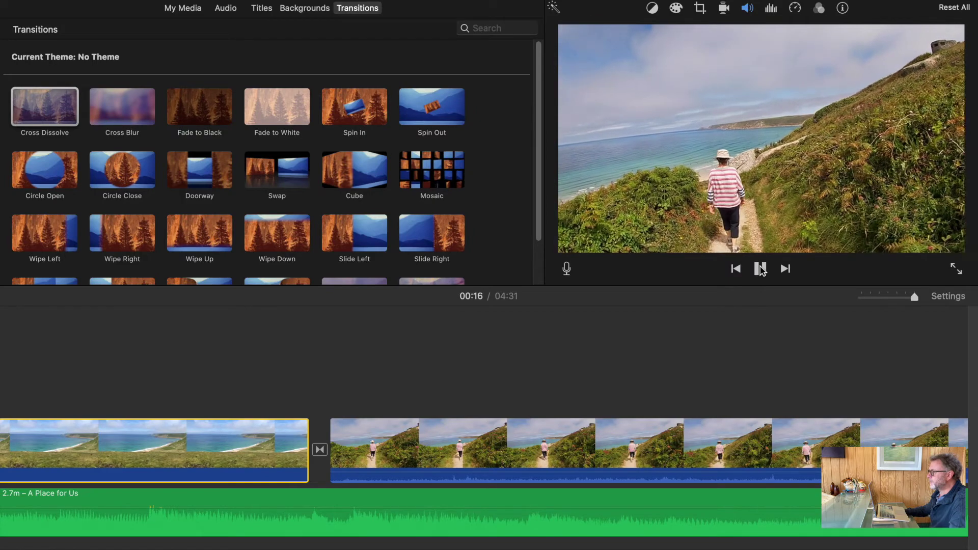
{"action": "left_click", "coordinate": [760, 268]}
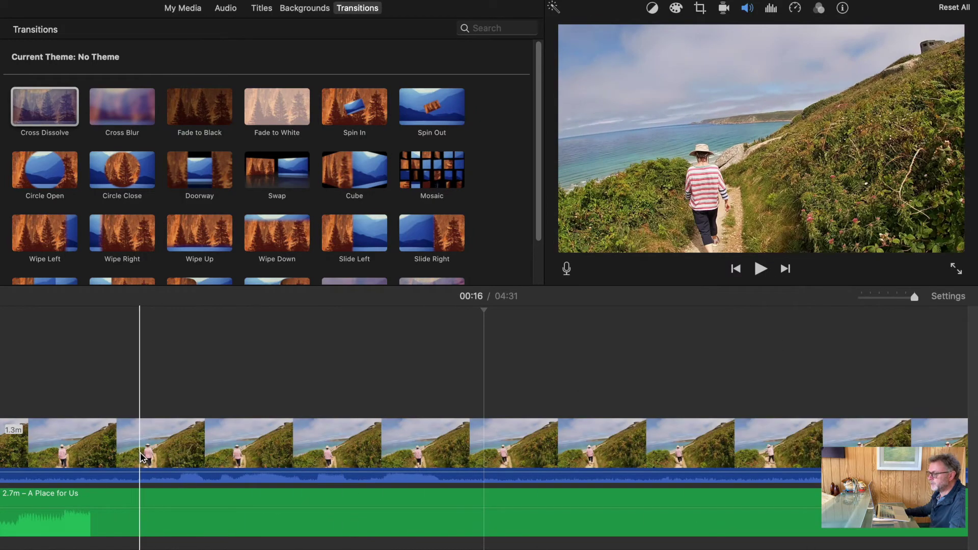
- Split the walking clip at 00:14 and replay from the second clip to check the cut point against the music
{"action": "right_click", "coordinate": [164, 449]}
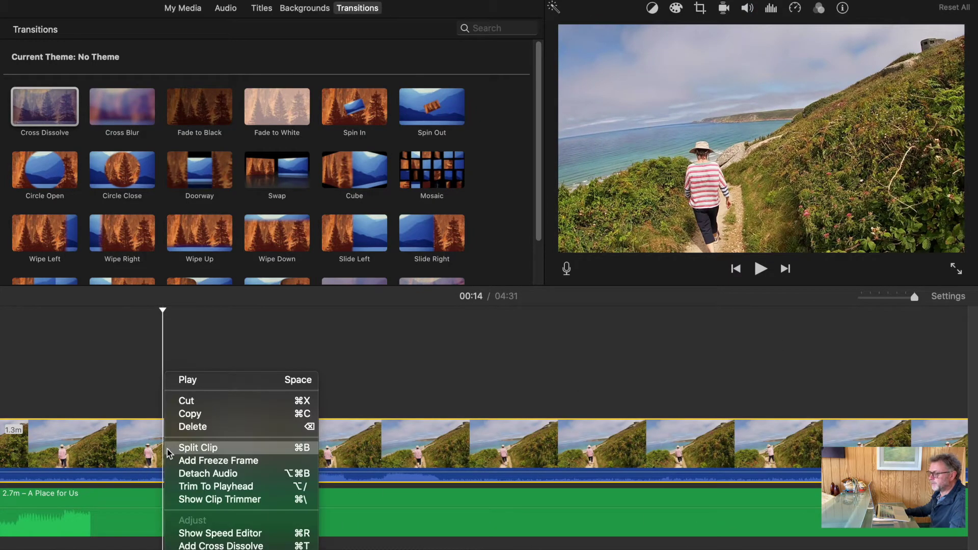
{"action": "left_click", "coordinate": [181, 445]}
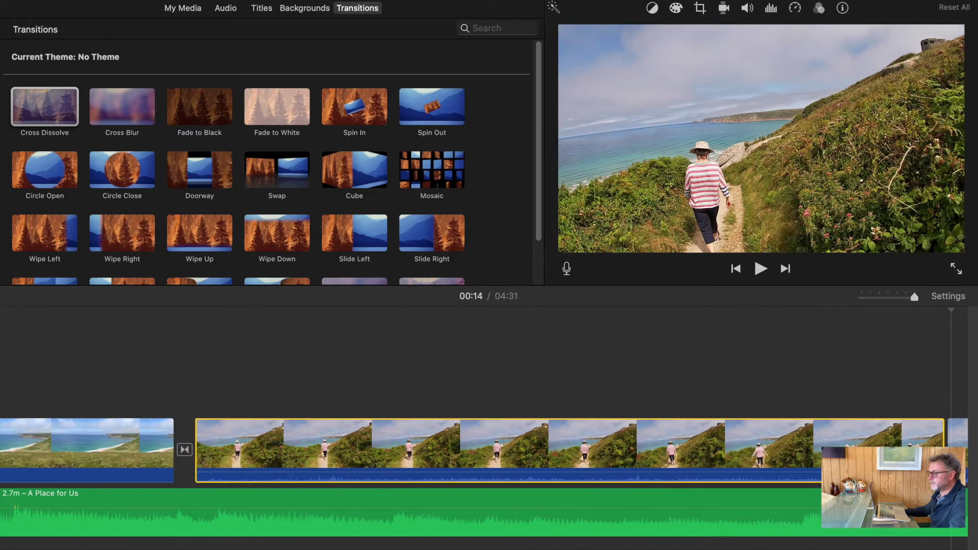
{"action": "left_click", "coordinate": [57, 447]}
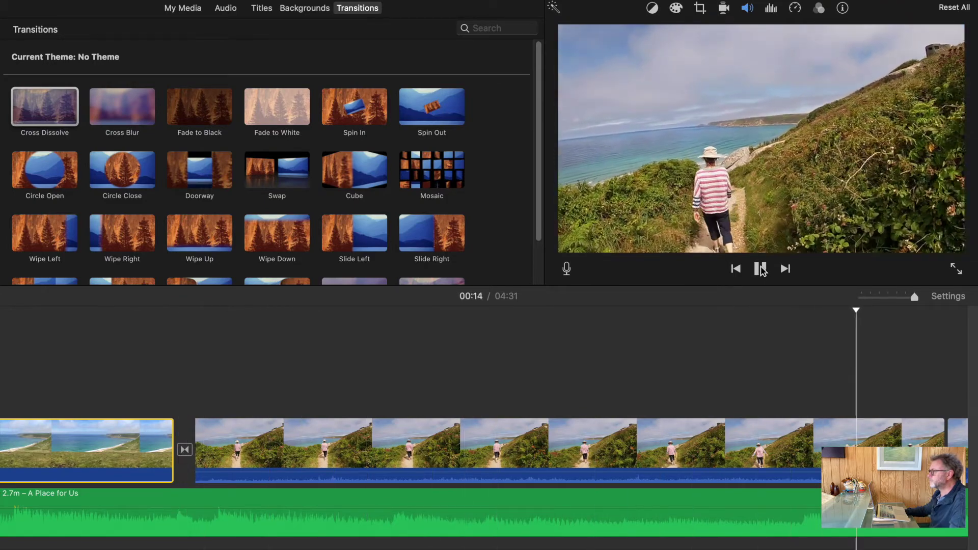
{"action": "left_click", "coordinate": [761, 270]}
{"action": "left_click", "coordinate": [810, 420]}
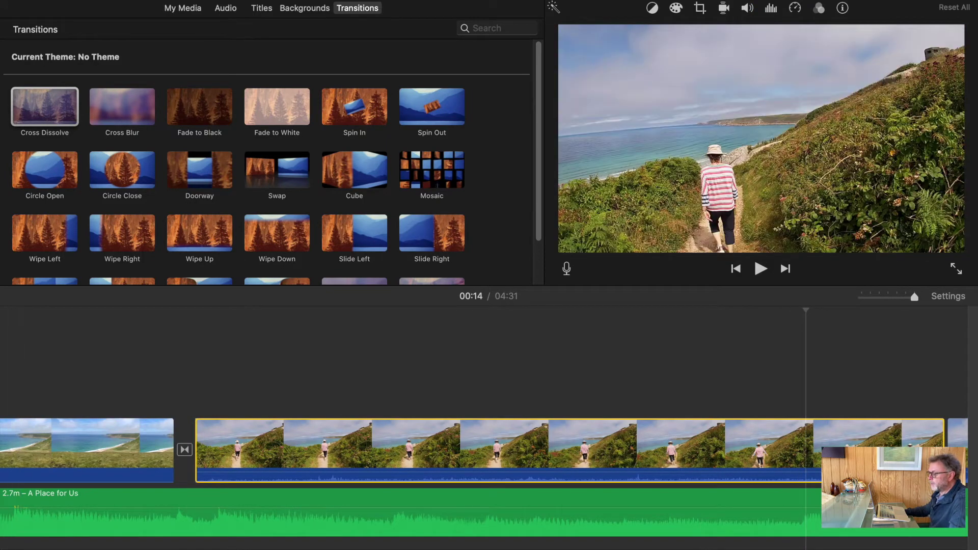
- Play the rest of the walking footage to 00:41, split it there and delete the section between 00:14 and 00:41
{"action": "scroll", "coordinate": [483, 422], "scroll_direction": "right", "scroll_amount": 15}
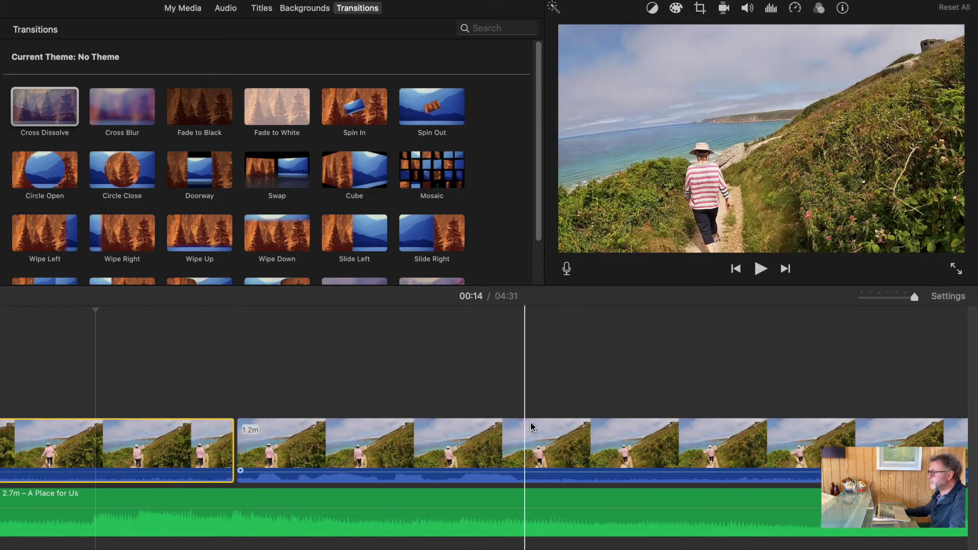
{"action": "left_click", "coordinate": [368, 454]}
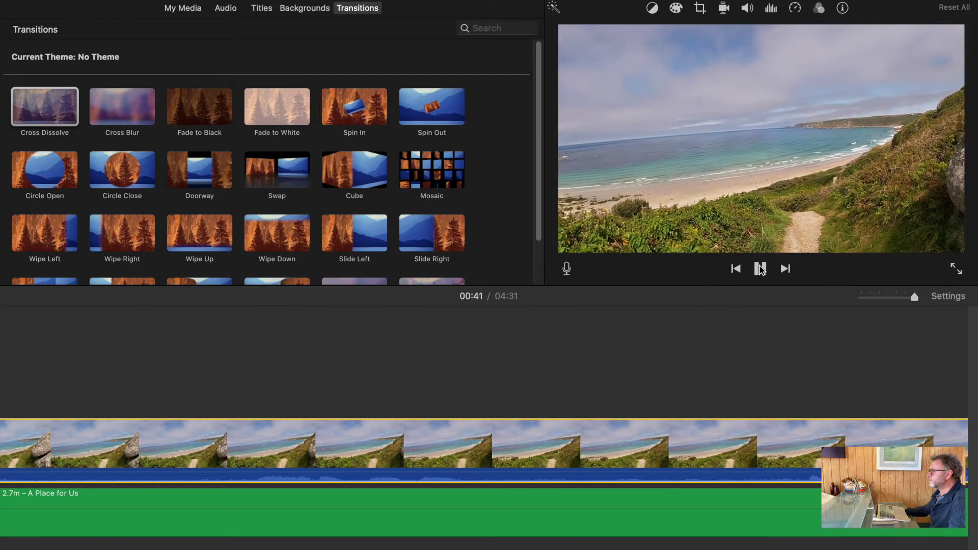
{"action": "left_click", "coordinate": [760, 268]}
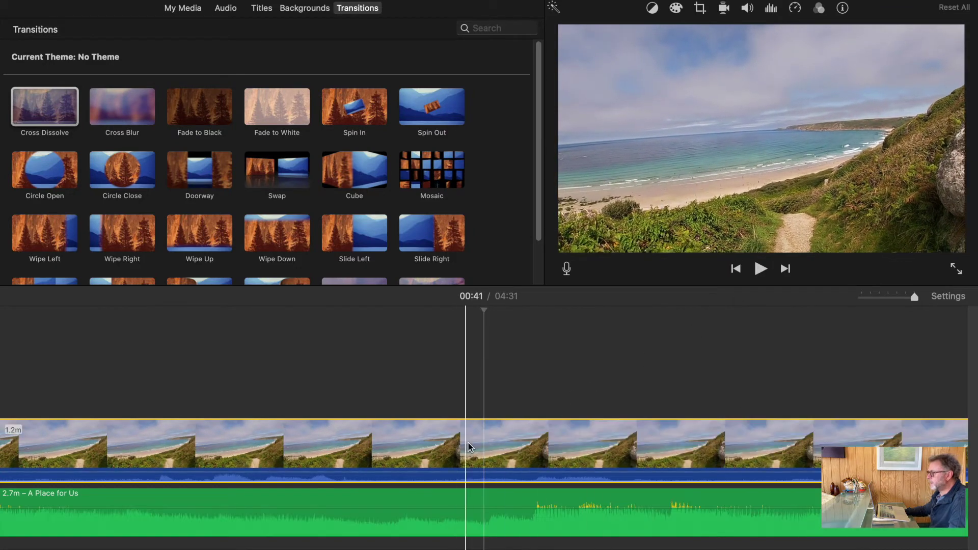
{"action": "right_click", "coordinate": [481, 442]}
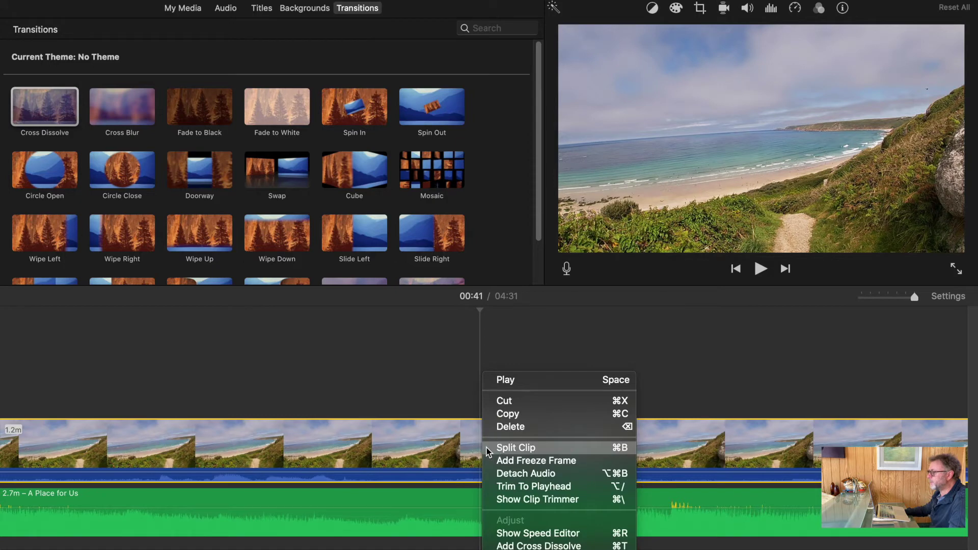
{"action": "left_click", "coordinate": [515, 448]}
{"action": "key", "text": "Delete"}
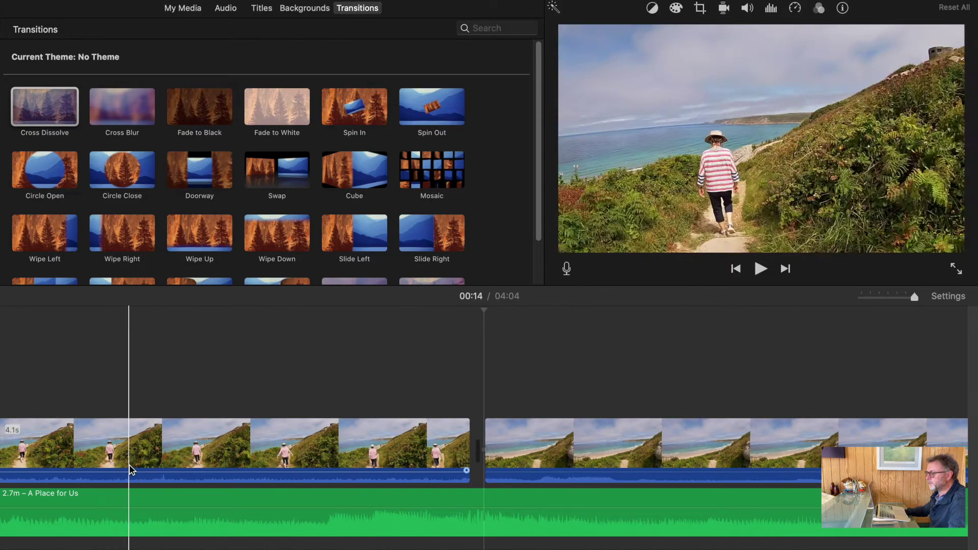
- Turn the audio volume of the beach view clip after the walking clip all the way down
{"action": "left_click", "coordinate": [122, 453]}
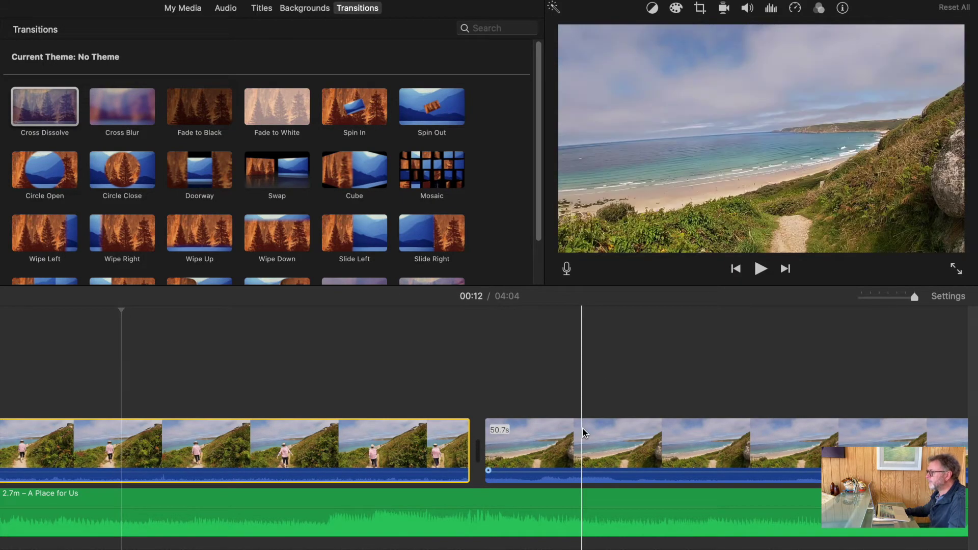
{"action": "left_click", "coordinate": [582, 427]}
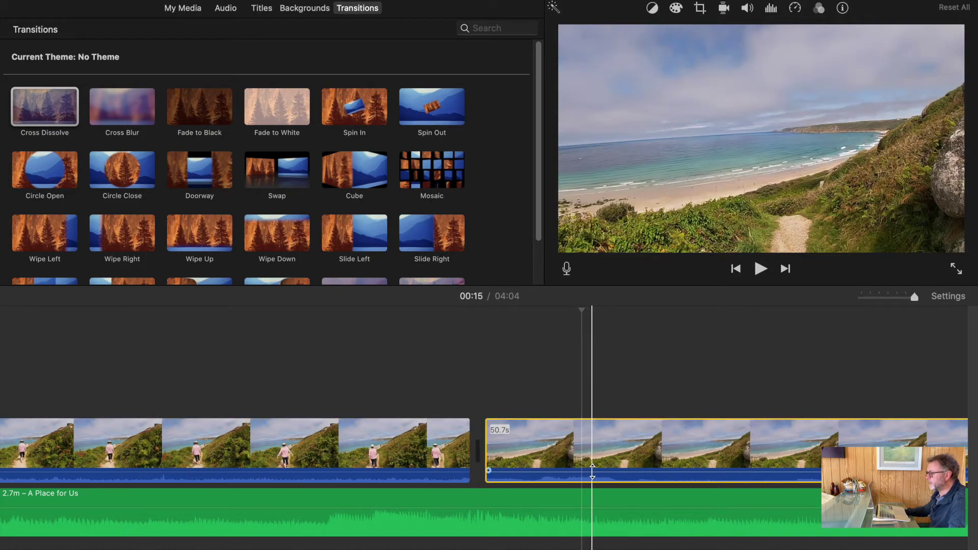
{"action": "left_click_drag", "start_coordinate": [593, 471], "coordinate": [593, 483]}
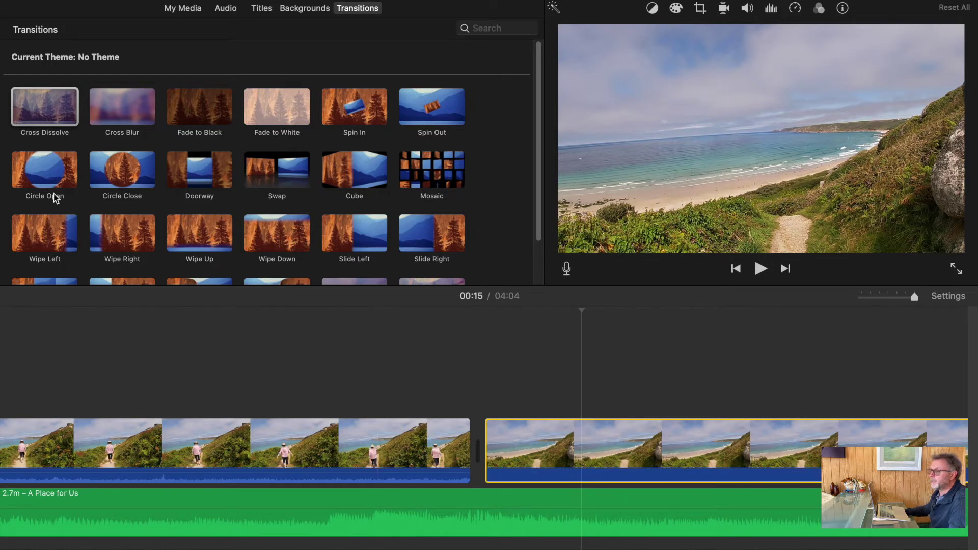
- Insert a Cross Dissolve between the walking clip and the beach view clip, and play across it from 00:11
{"action": "left_click_drag", "start_coordinate": [26, 113], "coordinate": [389, 445]}
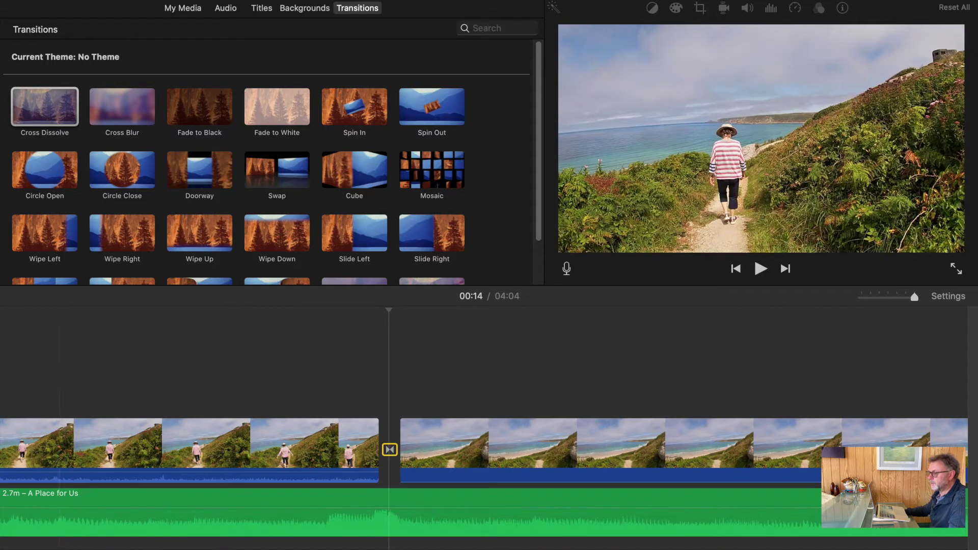
{"action": "scroll", "coordinate": [43, 453], "scroll_direction": "left", "scroll_amount": 5}
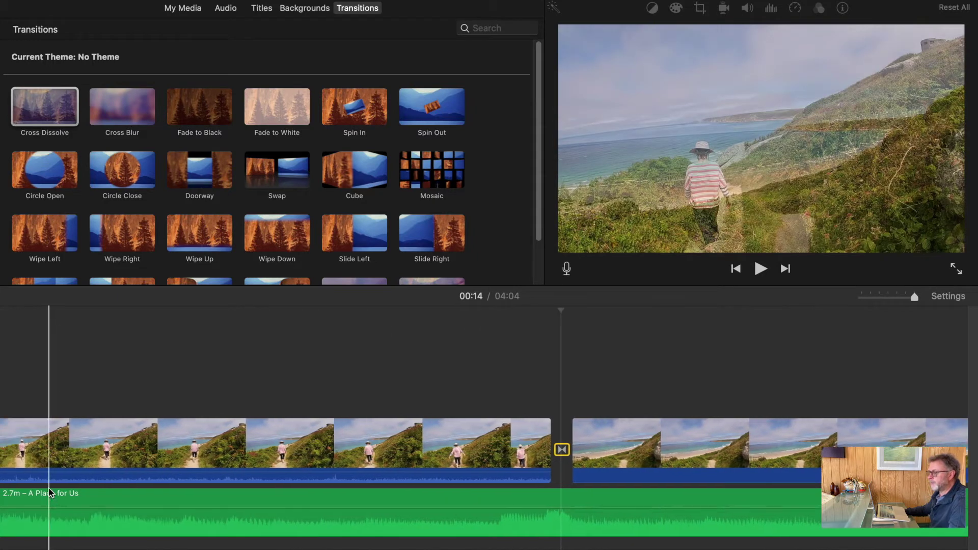
{"action": "left_click", "coordinate": [43, 452]}
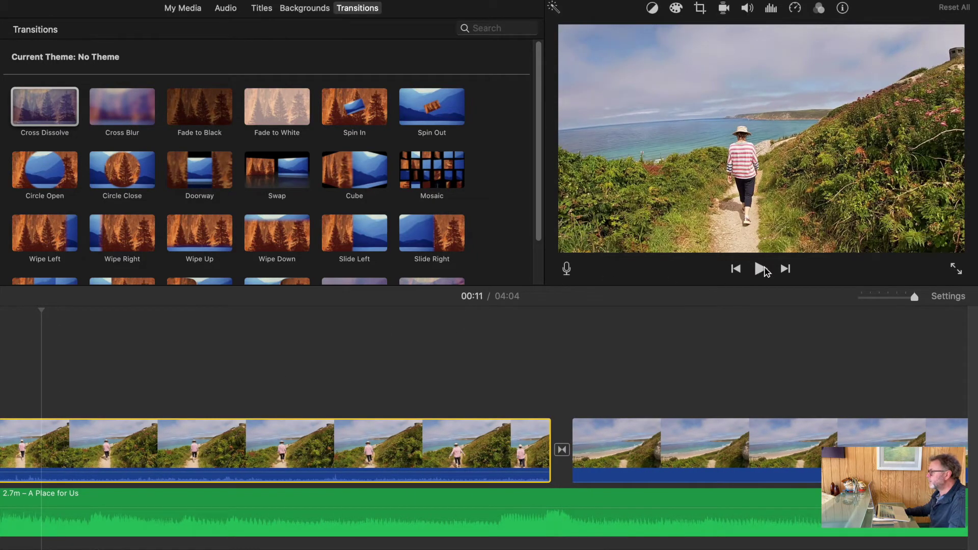
{"action": "left_click", "coordinate": [761, 269]}
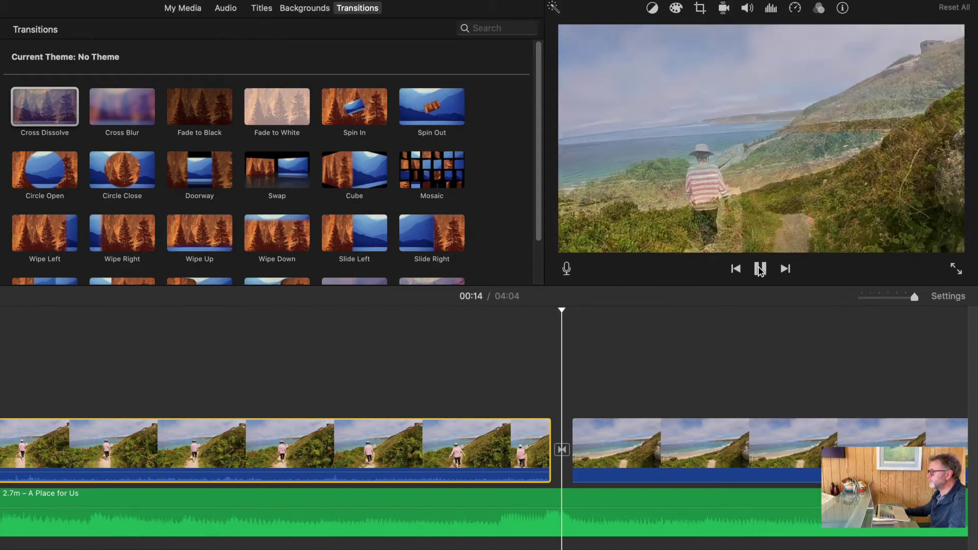
{"action": "left_click", "coordinate": [759, 269]}
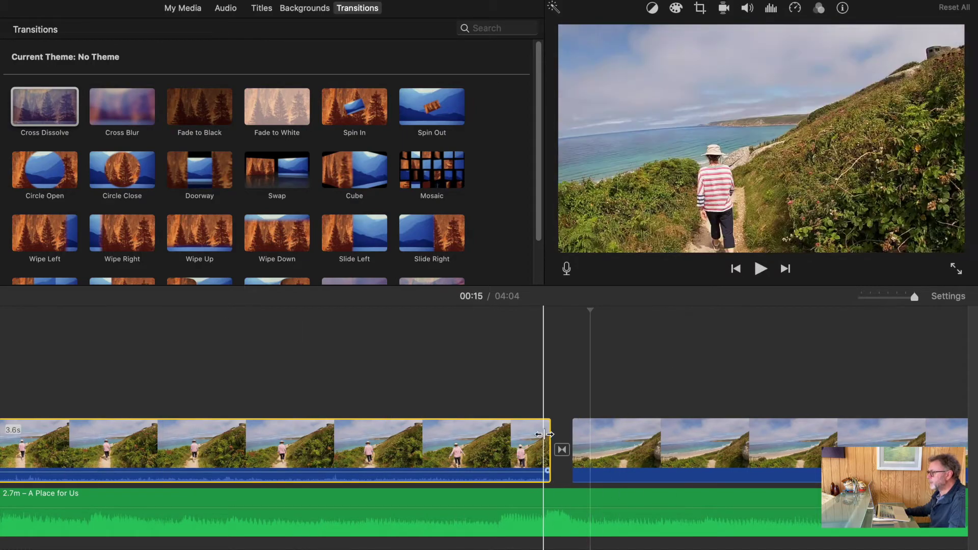
- Fine-tune the end of the walking clip and the start of the beach view clip on either side of their cross dissolve
{"action": "left_click_drag", "start_coordinate": [545, 434], "coordinate": [567, 434]}
{"action": "left_click", "coordinate": [566, 435]}
{"action": "left_click", "coordinate": [179, 438]}
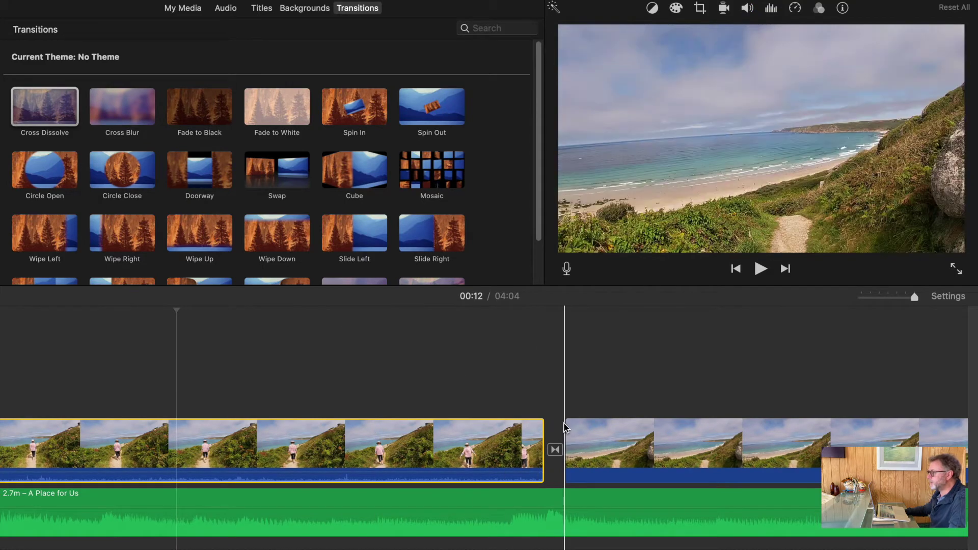
{"action": "left_click", "coordinate": [290, 442]}
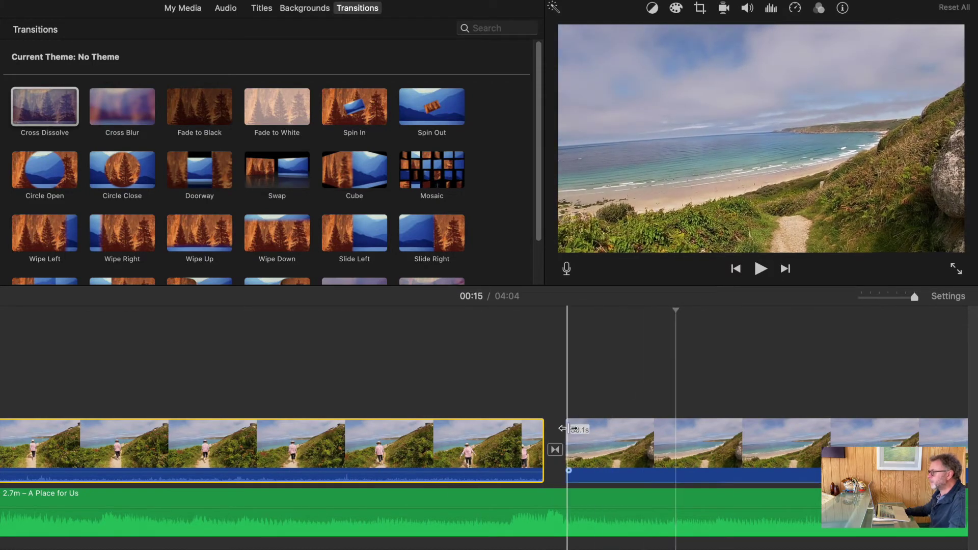
{"action": "left_click_drag", "start_coordinate": [567, 428], "coordinate": [570, 429]}
{"action": "left_click", "coordinate": [514, 448]}
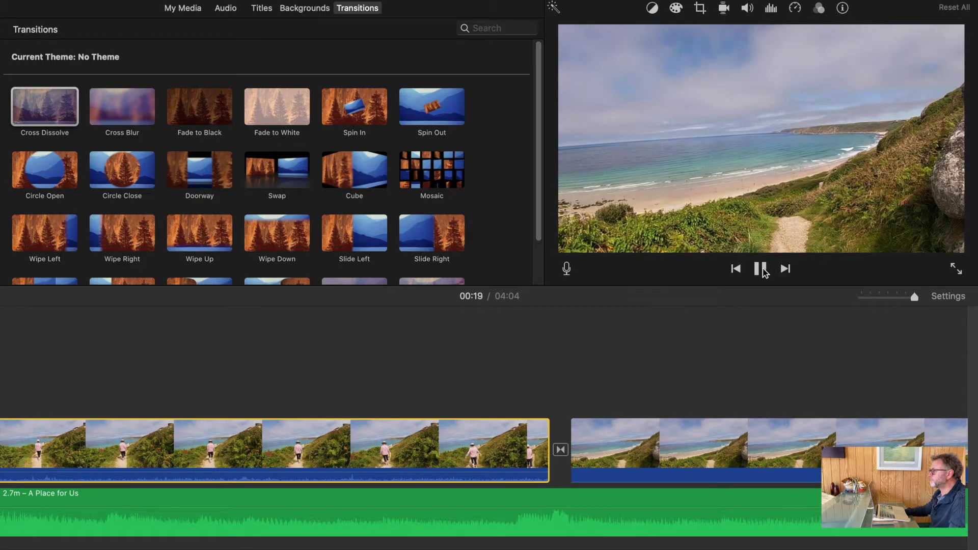
- Play the beach view clip to 00:26, split it there and delete the part before the split
{"action": "left_click", "coordinate": [761, 269]}
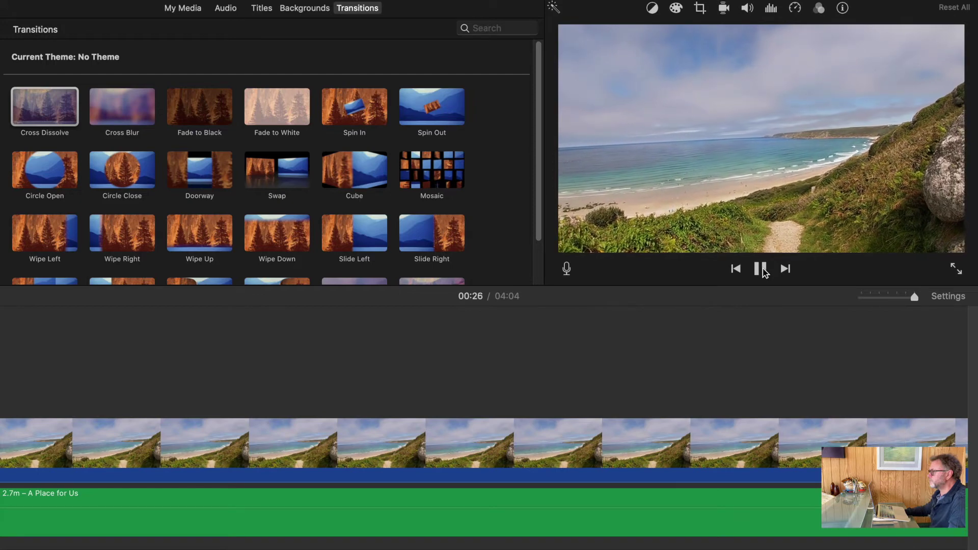
{"action": "left_click", "coordinate": [761, 269]}
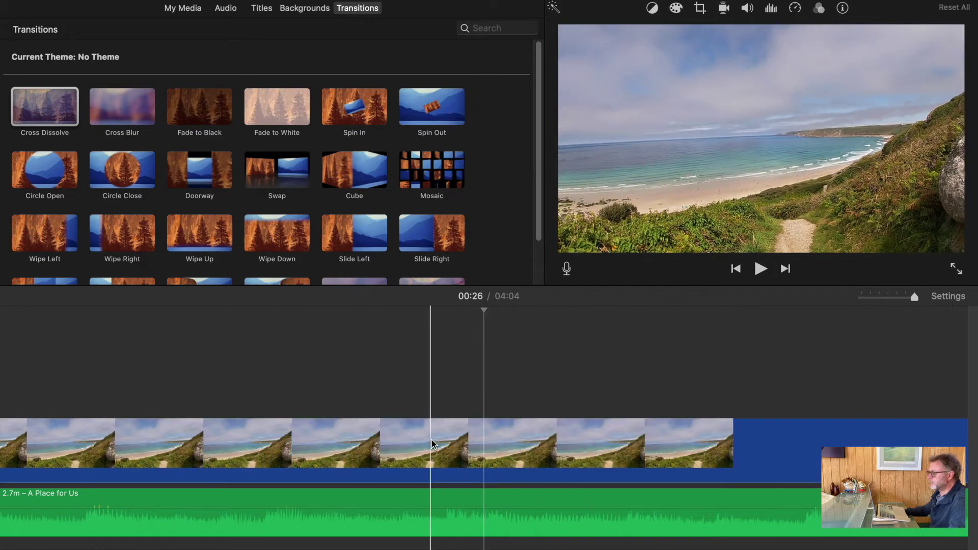
{"action": "left_click", "coordinate": [482, 436]}
{"action": "right_click", "coordinate": [482, 435]}
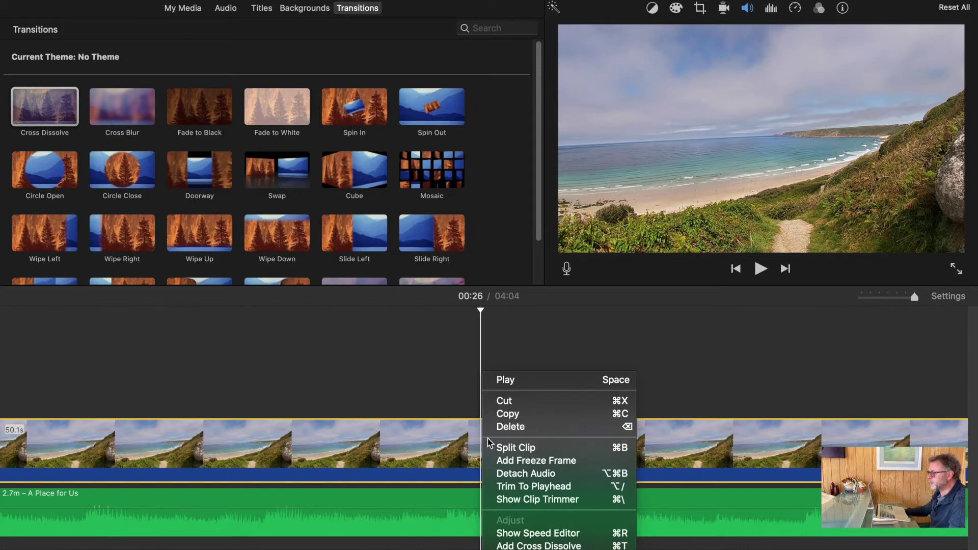
{"action": "left_click", "coordinate": [515, 445]}
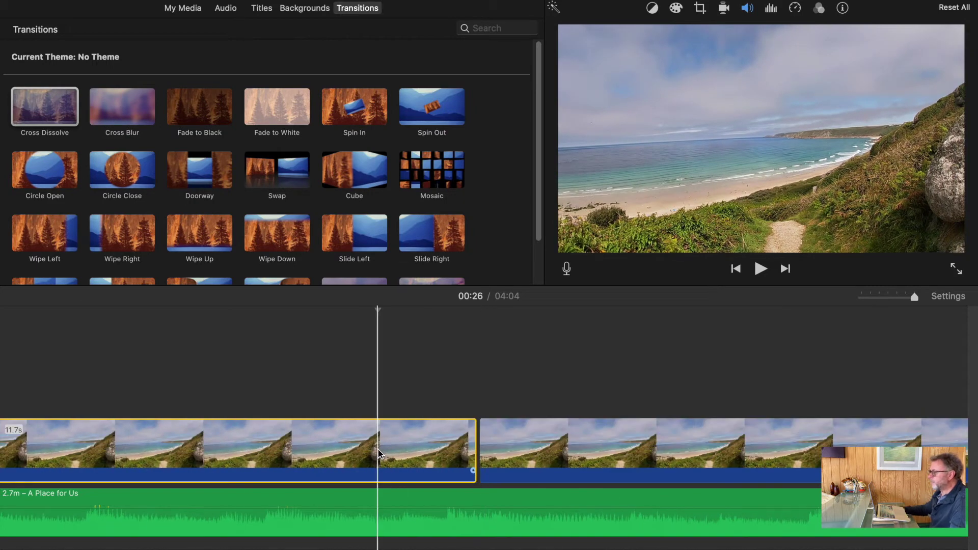
{"action": "key", "text": "Delete"}
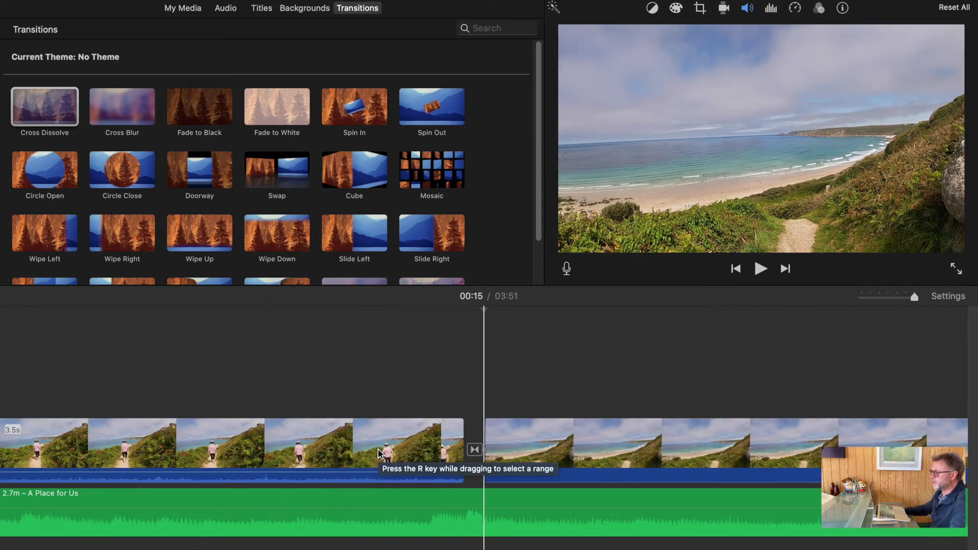
- Play from the walking clip across the cross dissolve into the shortened beach view clip to review the join
{"action": "left_click", "coordinate": [332, 443]}
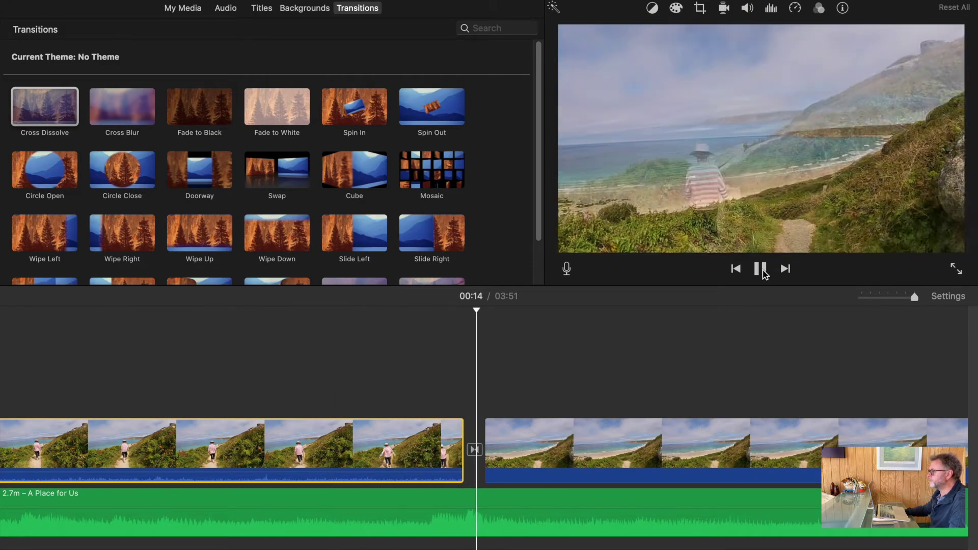
{"action": "left_click", "coordinate": [763, 271]}
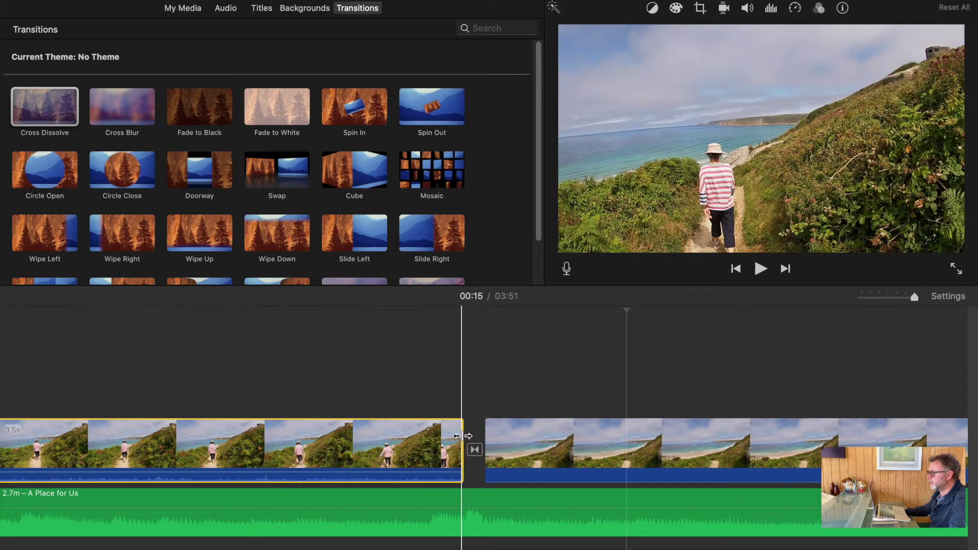
- Shorten the end of the walking clip before its cross dissolve, and play across the join into the beach view clip to 00:21
{"action": "left_click_drag", "start_coordinate": [462, 436], "coordinate": [439, 436]}
{"action": "left_click", "coordinate": [164, 452]}
{"action": "left_click", "coordinate": [760, 268]}
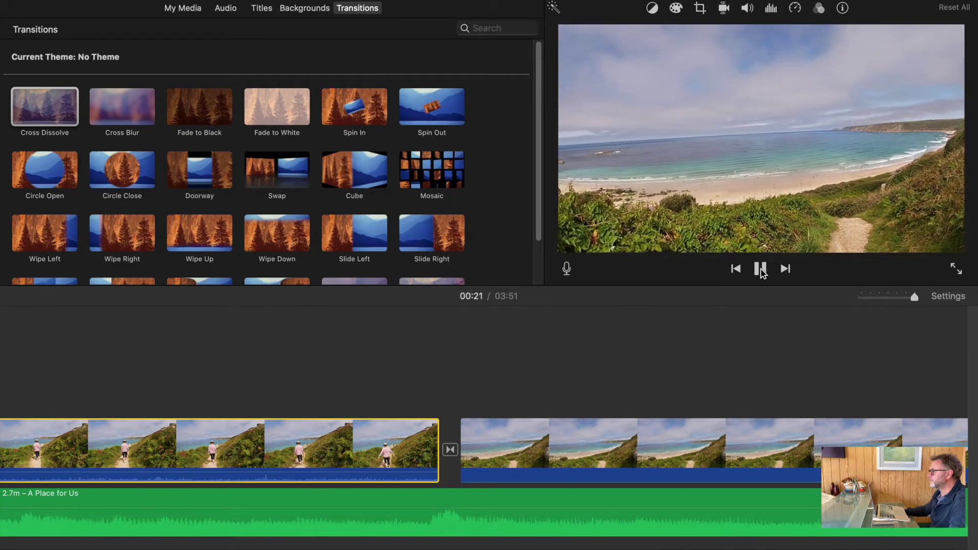
{"action": "left_click", "coordinate": [761, 269]}
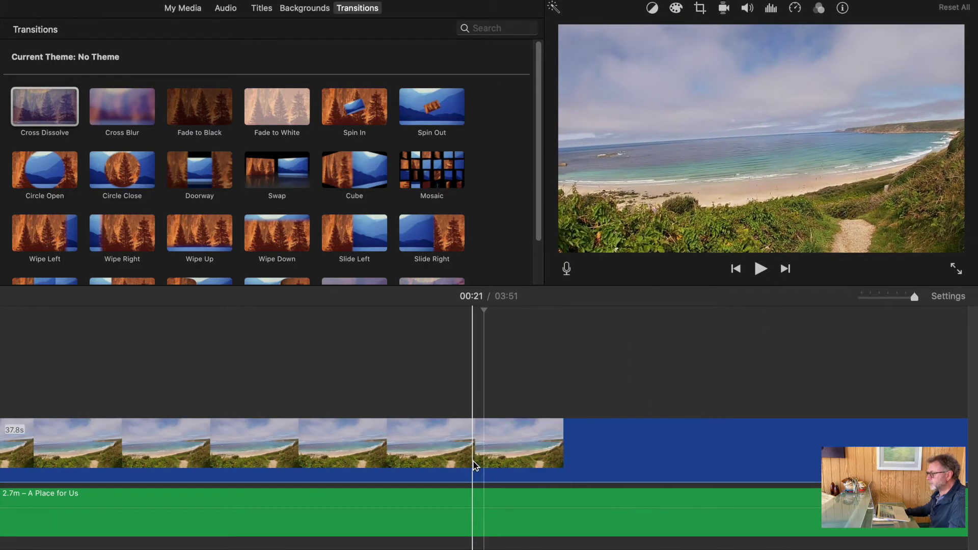
- Split the beach view clip at 00:22 and delete the part after the split
{"action": "left_click", "coordinate": [505, 448]}
{"action": "right_click", "coordinate": [505, 448]}
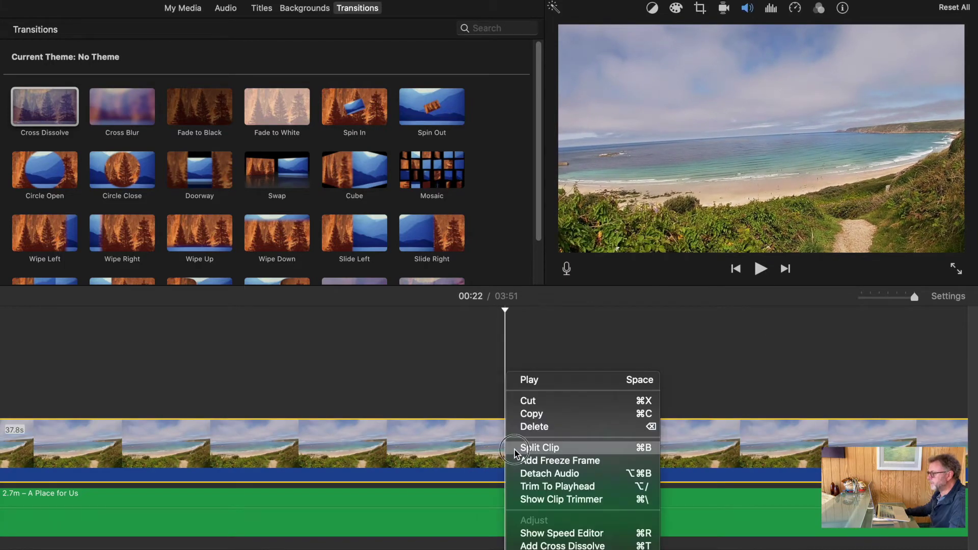
{"action": "left_click", "coordinate": [515, 447]}
{"action": "left_click", "coordinate": [615, 441]}
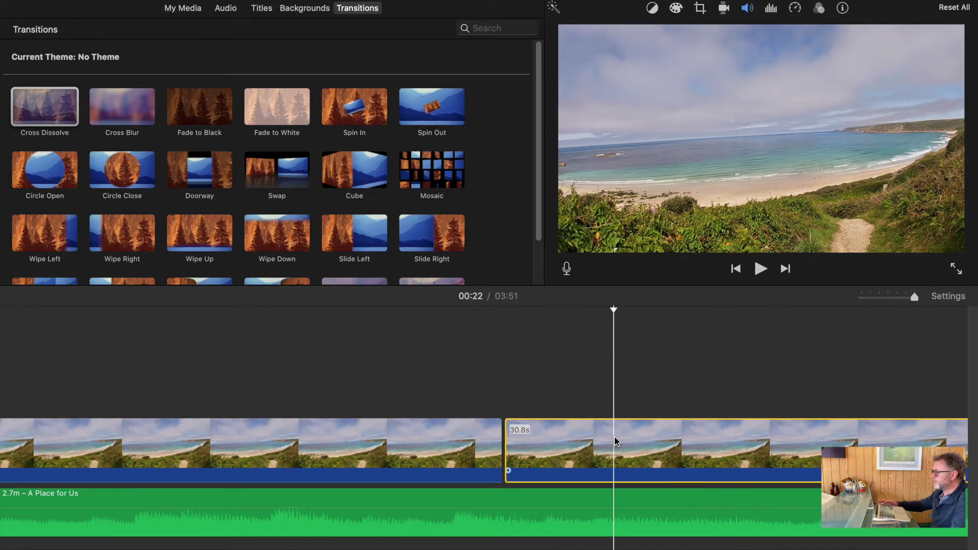
{"action": "key", "text": "Delete"}
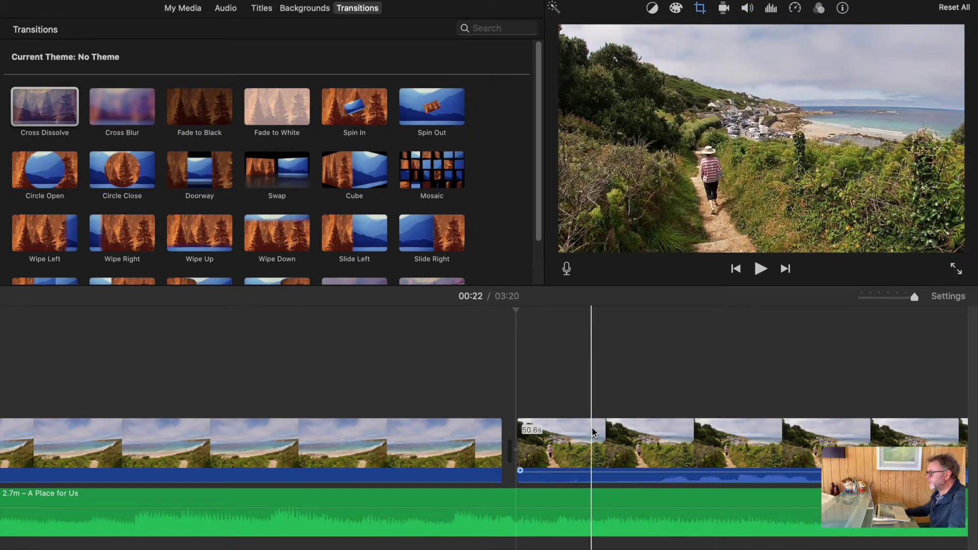
- Insert a Cross Dissolve between the beach view clip and the village path clip, with the path clip's audio at 0%, and play across it
{"action": "left_click_drag", "start_coordinate": [40, 106], "coordinate": [332, 450]}
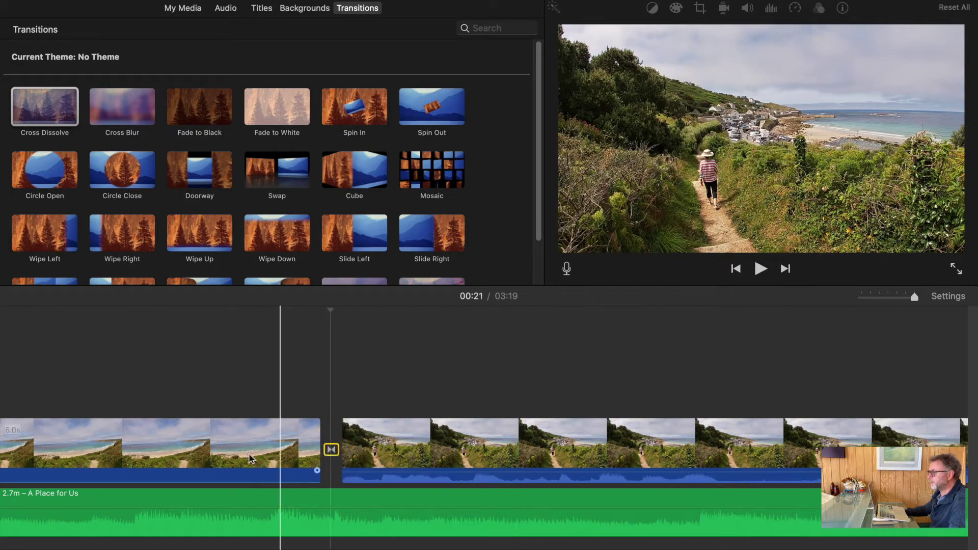
{"action": "left_click", "coordinate": [209, 441]}
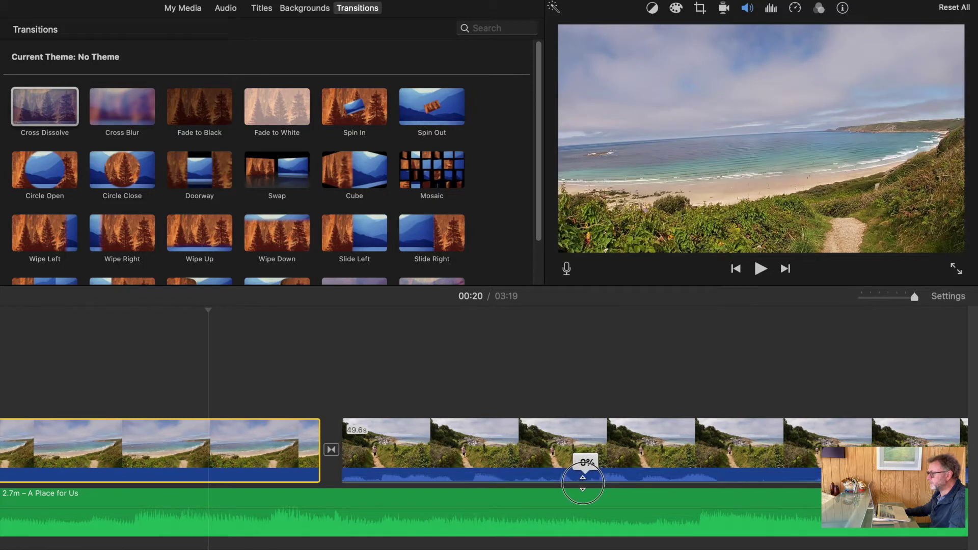
{"action": "left_click", "coordinate": [761, 269]}
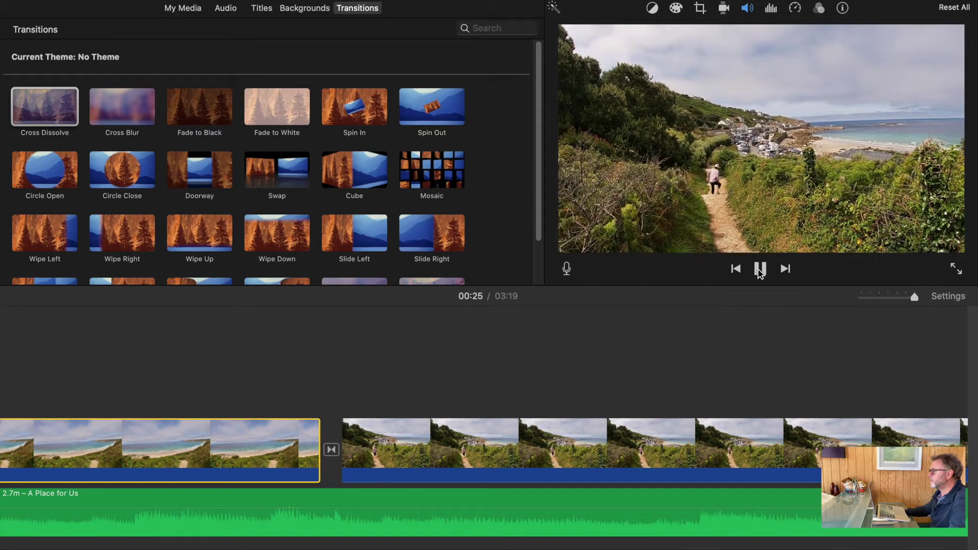
{"action": "left_click", "coordinate": [760, 268]}
- Split the village path clip at 00:26 and delete the part after the split
{"action": "left_click", "coordinate": [646, 434]}
{"action": "right_click", "coordinate": [647, 435]}
{"action": "left_click", "coordinate": [674, 448]}
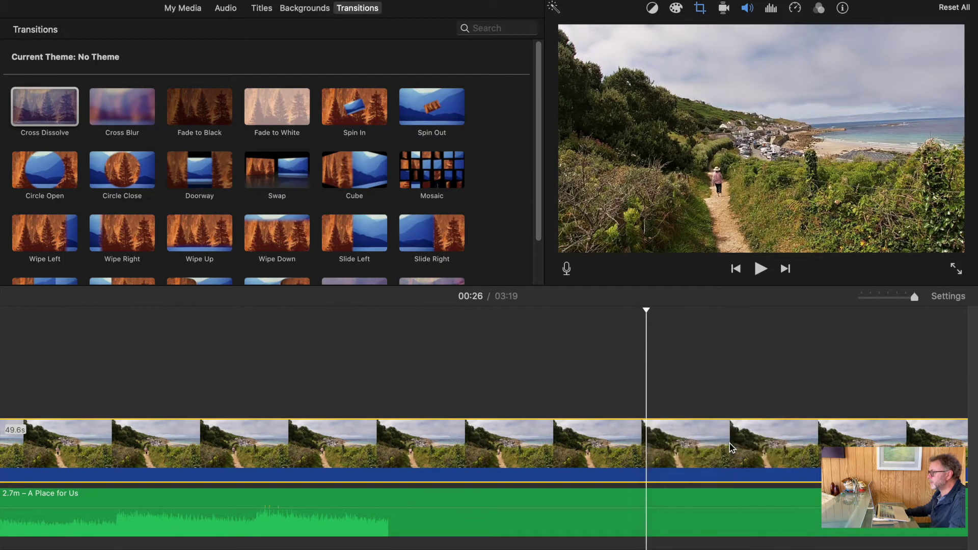
{"action": "left_click", "coordinate": [730, 448]}
{"action": "key", "text": "Delete"}
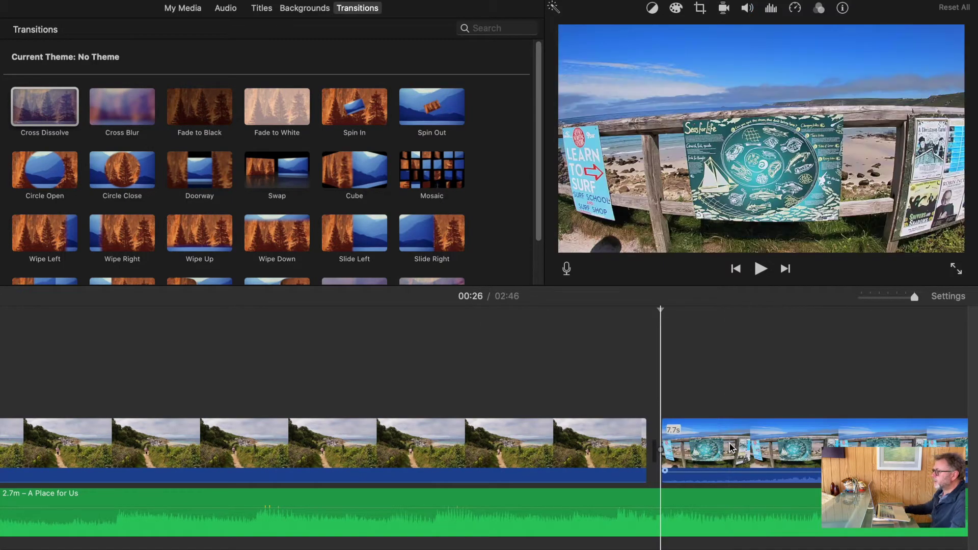
- Set the speed of the shortened village path clip to Slow
{"action": "left_click", "coordinate": [264, 435]}
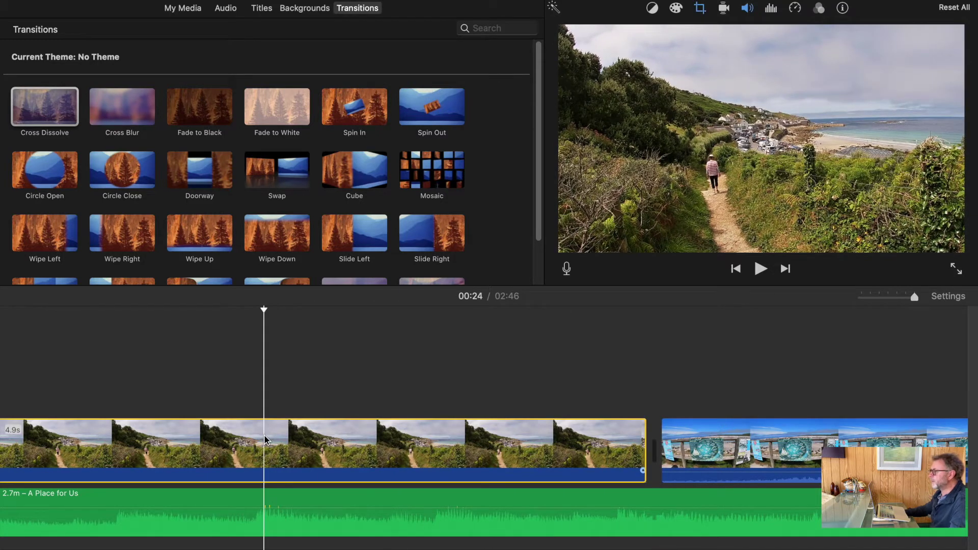
{"action": "left_click", "coordinate": [796, 10]}
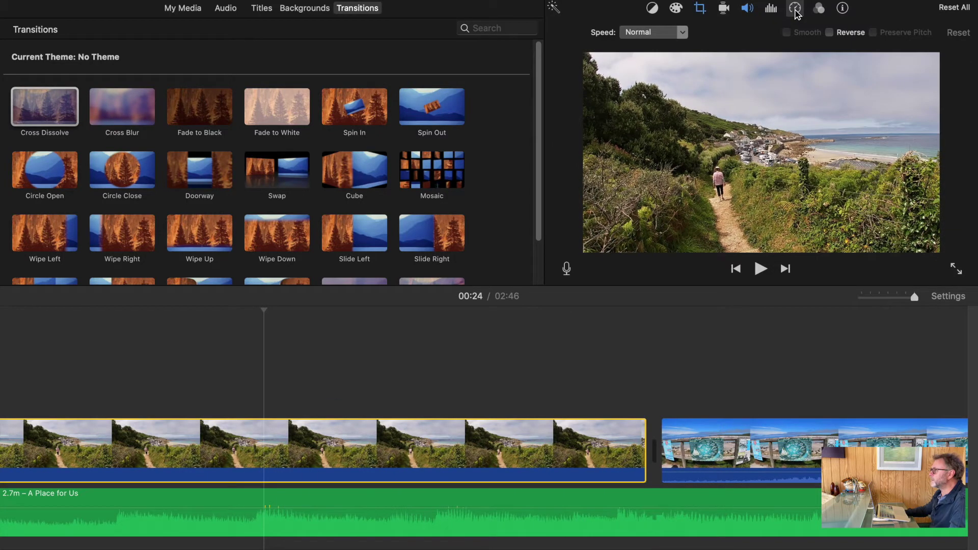
{"action": "left_click", "coordinate": [681, 34]}
{"action": "left_click", "coordinate": [672, 57]}
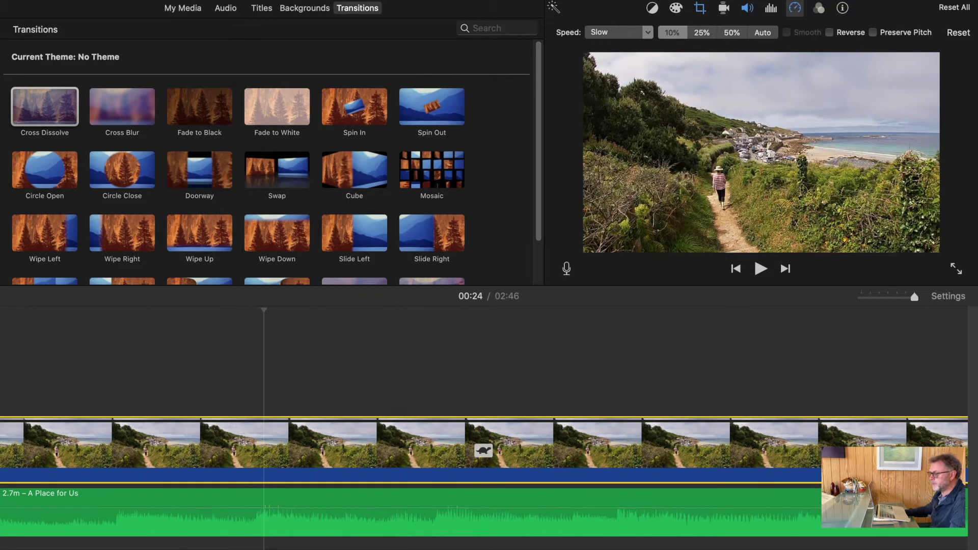
- Play from the beach view clip across the cross dissolve and through the slowed village path clip to review its pace
{"action": "scroll", "coordinate": [484, 449], "scroll_direction": "left", "scroll_amount": 5}
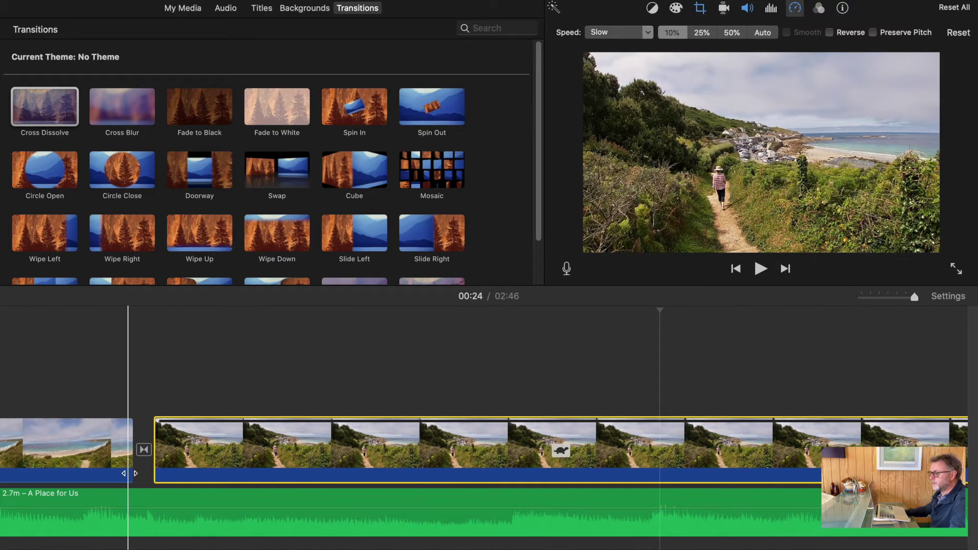
{"action": "left_click", "coordinate": [68, 449]}
{"action": "left_click", "coordinate": [760, 269]}
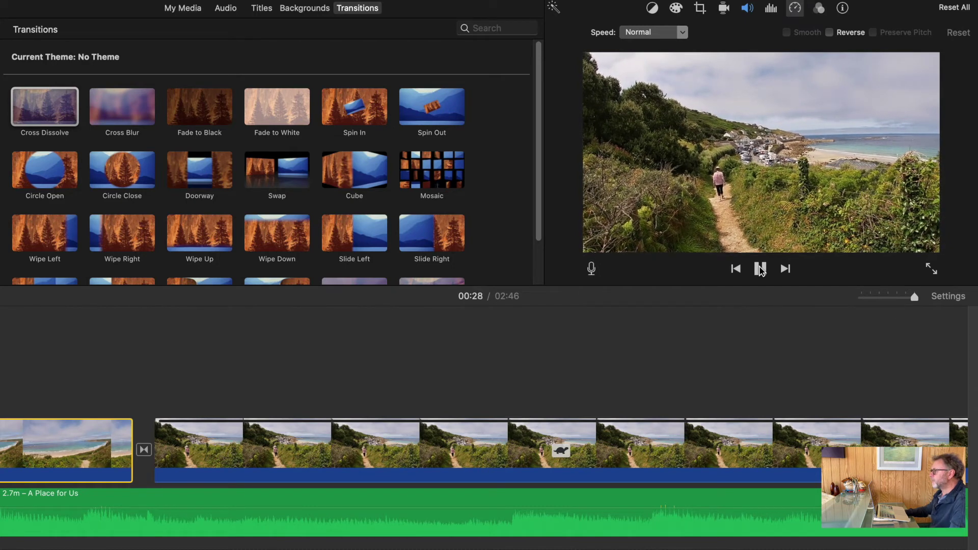
{"action": "left_click", "coordinate": [760, 268]}
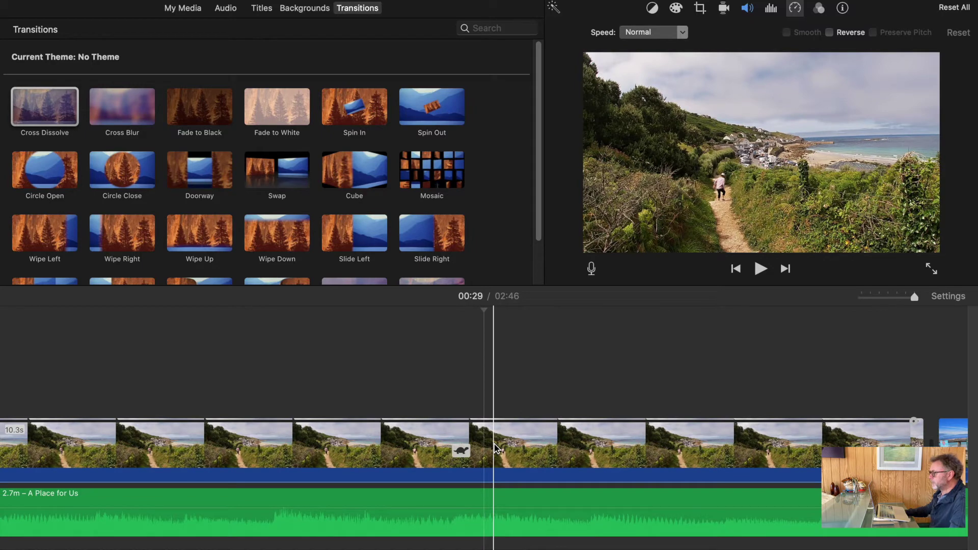
{"action": "left_click", "coordinate": [761, 269]}
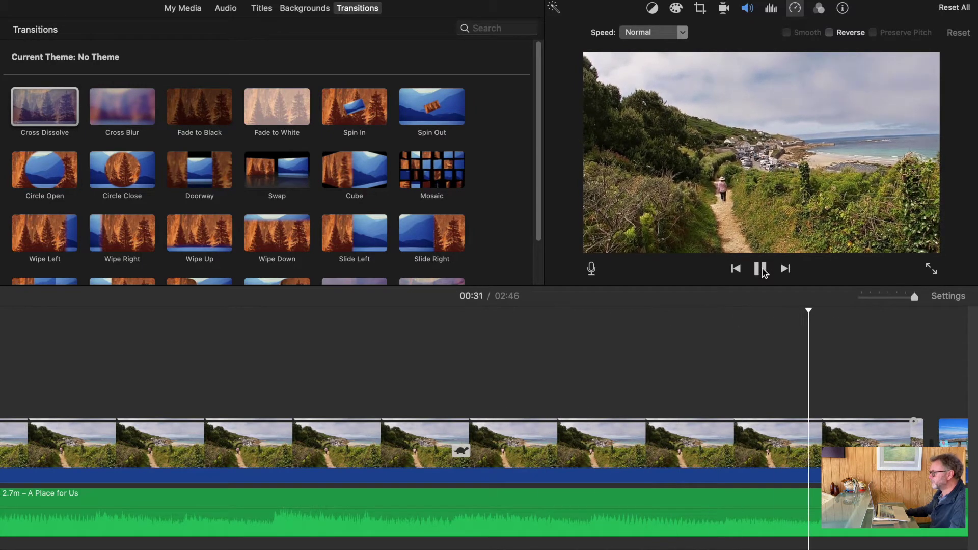
{"action": "left_click", "coordinate": [764, 273]}
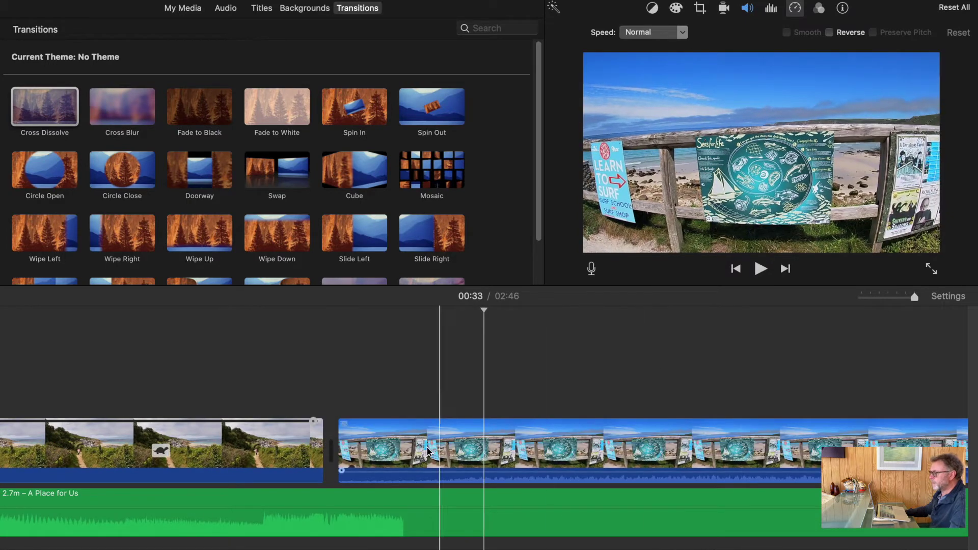
- Shorten the end of the slowed village path clip and insert a Cross Dissolve between it and the fence signboard clip
{"action": "left_click", "coordinate": [224, 455]}
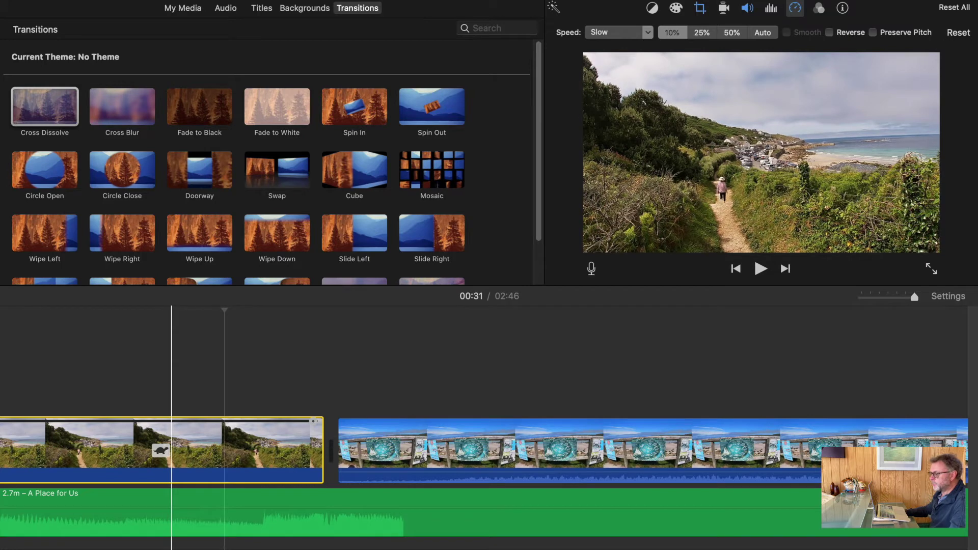
{"action": "left_click_drag", "start_coordinate": [313, 420], "coordinate": [615, 419]}
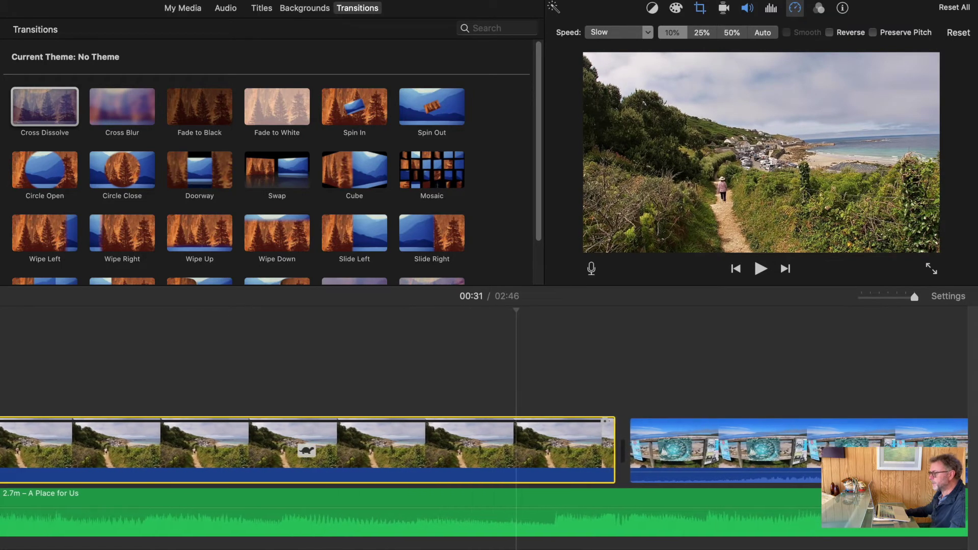
{"action": "left_click", "coordinate": [613, 431]}
{"action": "left_click_drag", "start_coordinate": [614, 431], "coordinate": [444, 433]}
{"action": "left_click_drag", "start_coordinate": [53, 104], "coordinate": [272, 450]}
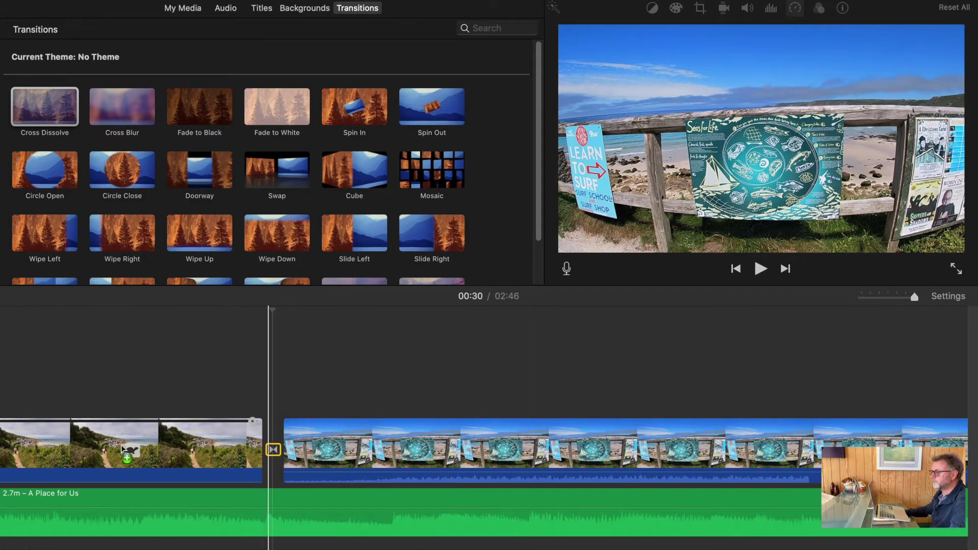
- Mute the fence signboard clip's audio and play from the slowed path clip across the cross dissolve through the signboard clip
{"action": "left_click", "coordinate": [54, 443]}
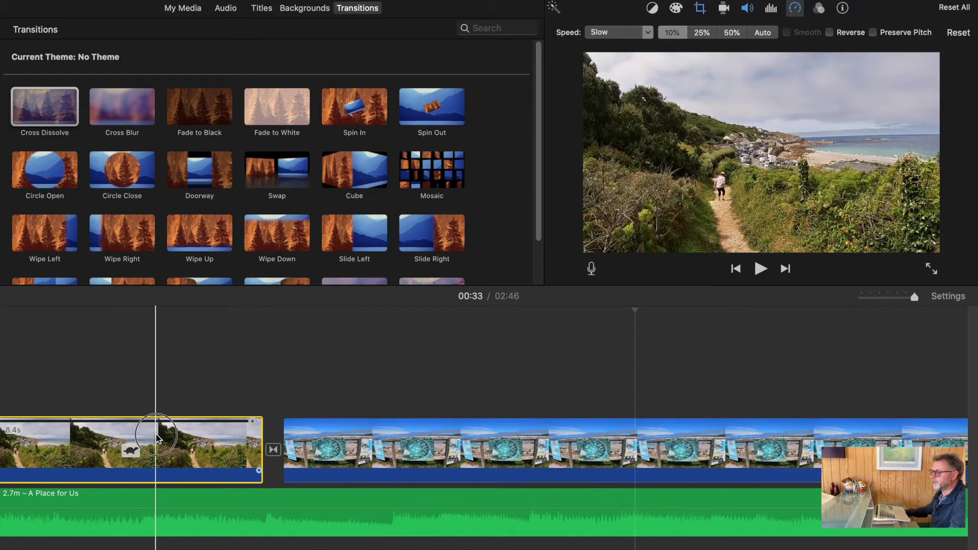
{"action": "left_click", "coordinate": [760, 269]}
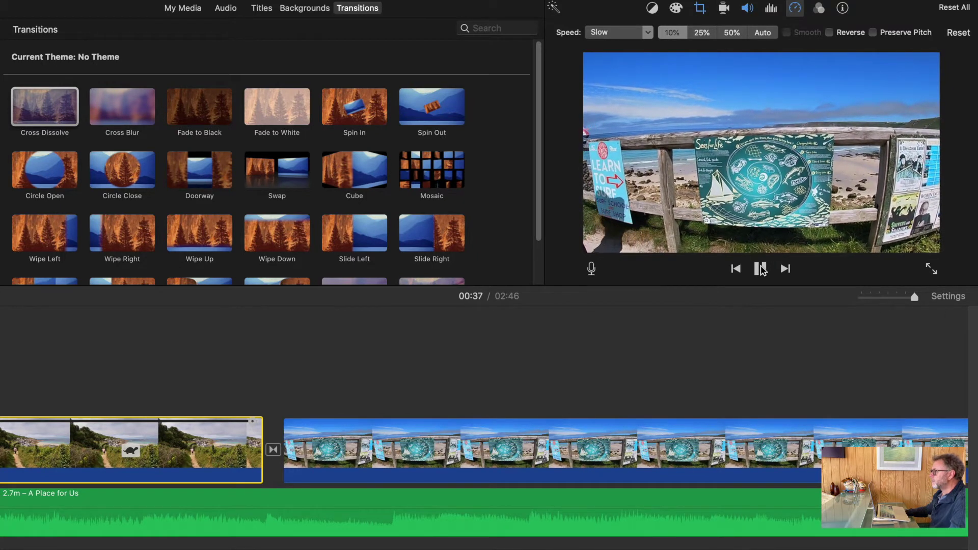
{"action": "left_click", "coordinate": [761, 269]}
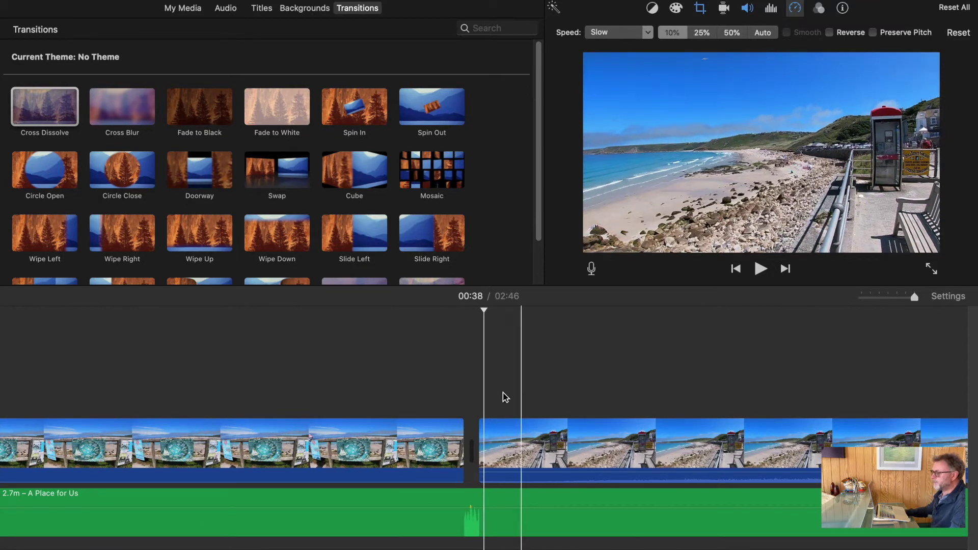
- Set the speed of the fence signboard clip to Slow
{"action": "left_click", "coordinate": [222, 441]}
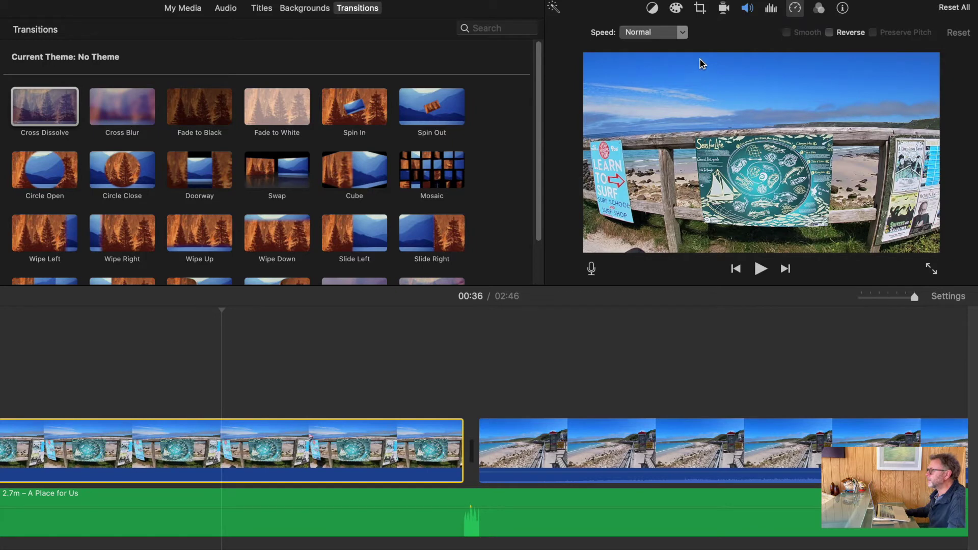
{"action": "left_click", "coordinate": [685, 35]}
{"action": "left_click", "coordinate": [664, 60]}
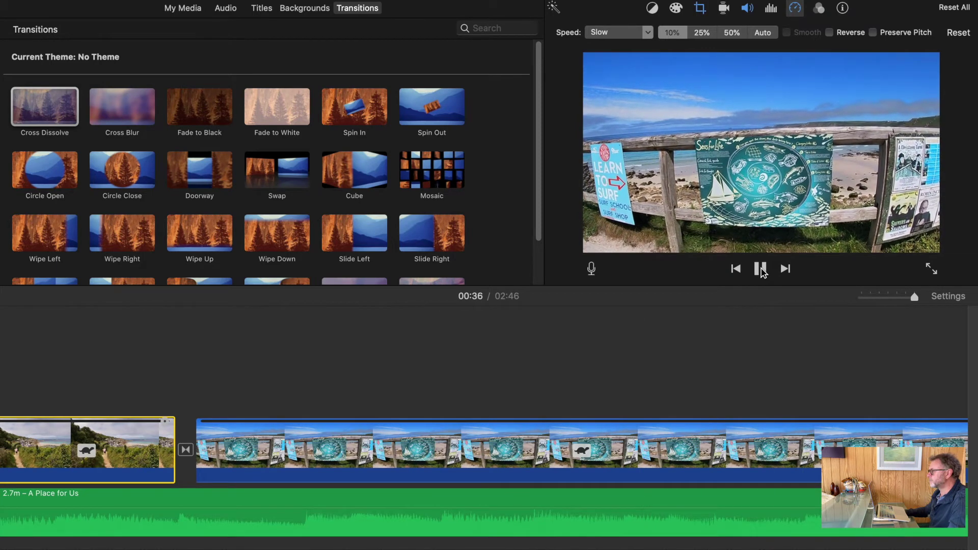
- Split the slowed signboard clip at 00:38 and delete the part after the split
{"action": "left_click", "coordinate": [761, 269]}
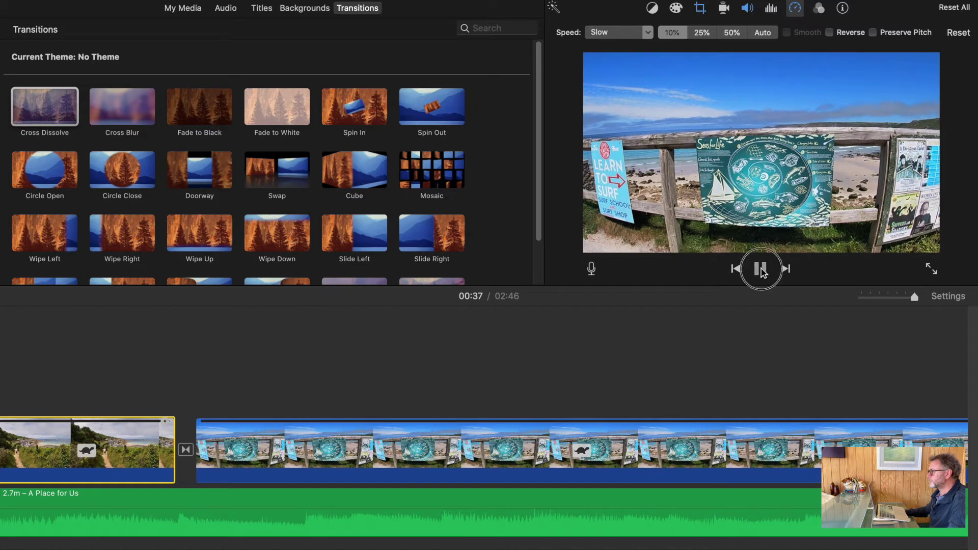
{"action": "left_click", "coordinate": [482, 446]}
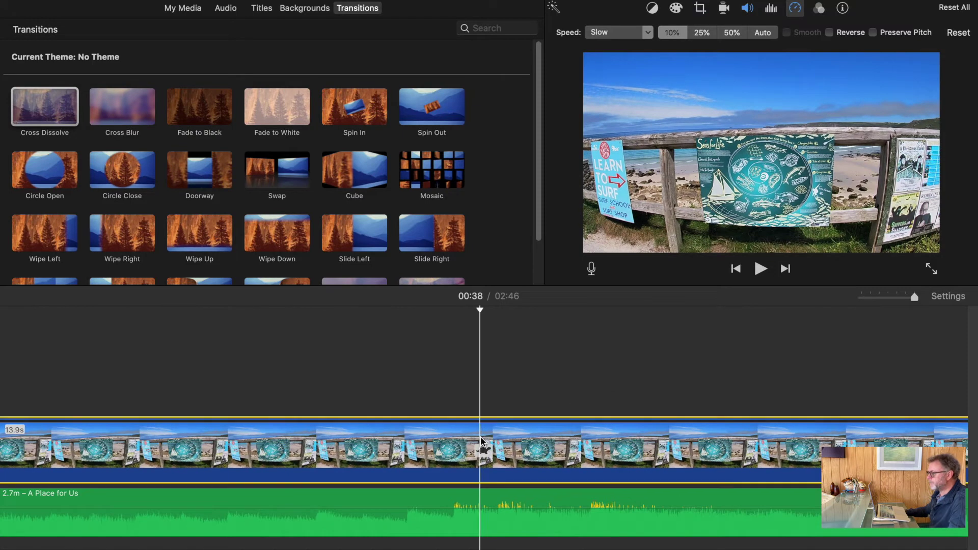
{"action": "right_click", "coordinate": [483, 442]}
{"action": "left_click", "coordinate": [503, 448]}
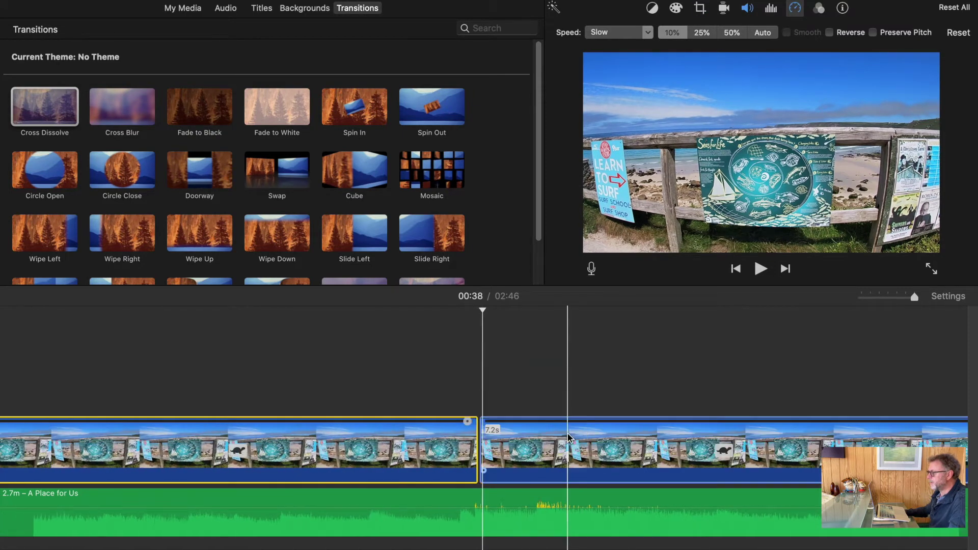
{"action": "key", "text": "Delete"}
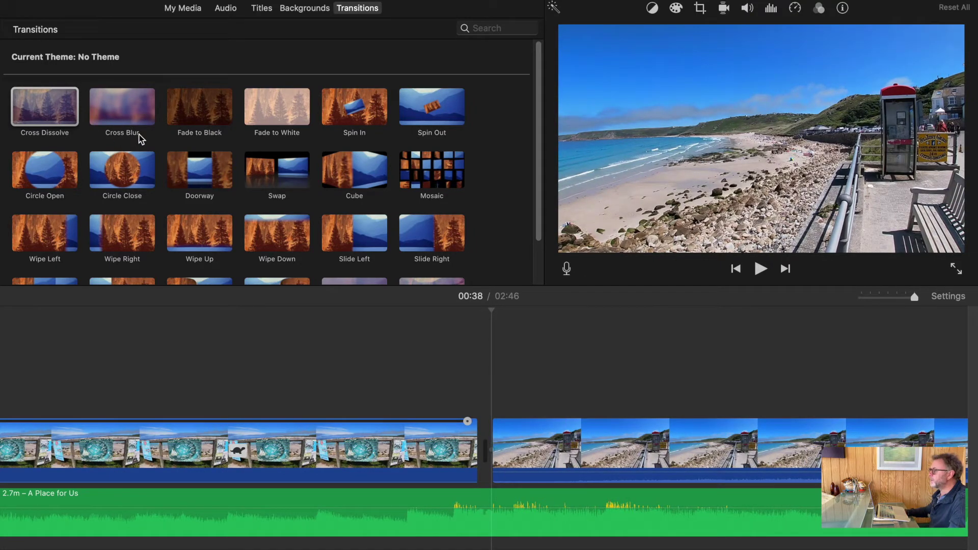
- Insert a Cross Dissolve between the signboard clip and the phone box beach clip, and extend the signboard clip's end to 5.8 s
{"action": "left_click_drag", "start_coordinate": [43, 114], "coordinate": [285, 459]}
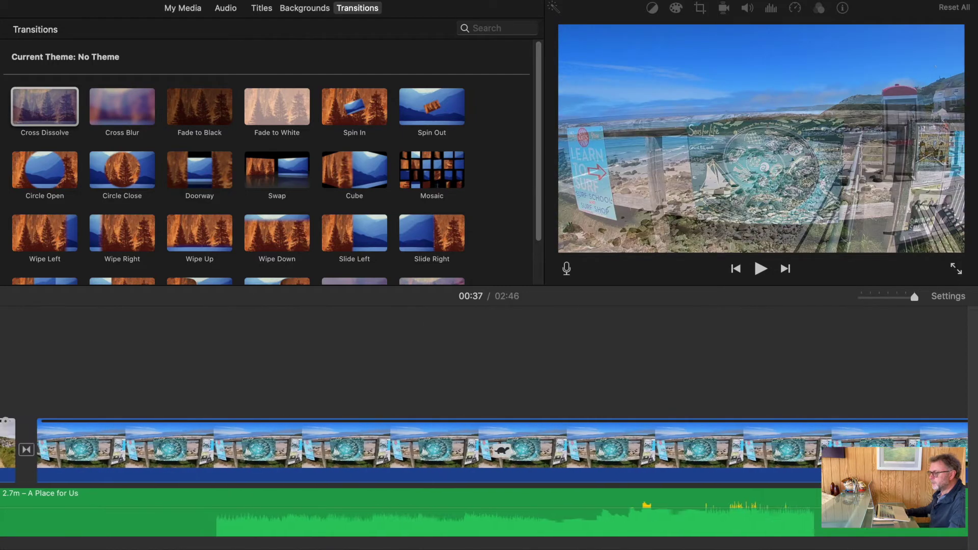
{"action": "scroll", "coordinate": [47, 468], "scroll_direction": "left", "scroll_amount": 3}
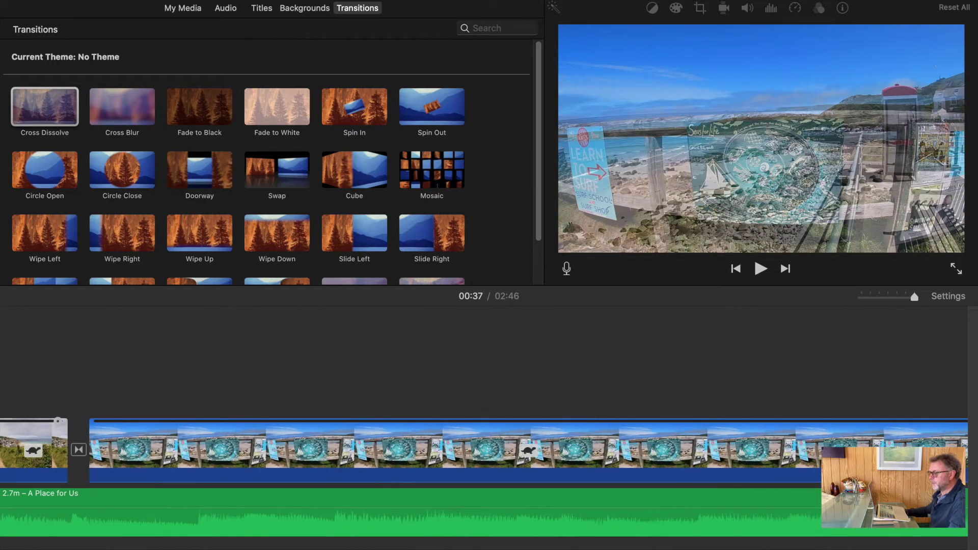
{"action": "left_click", "coordinate": [53, 458]}
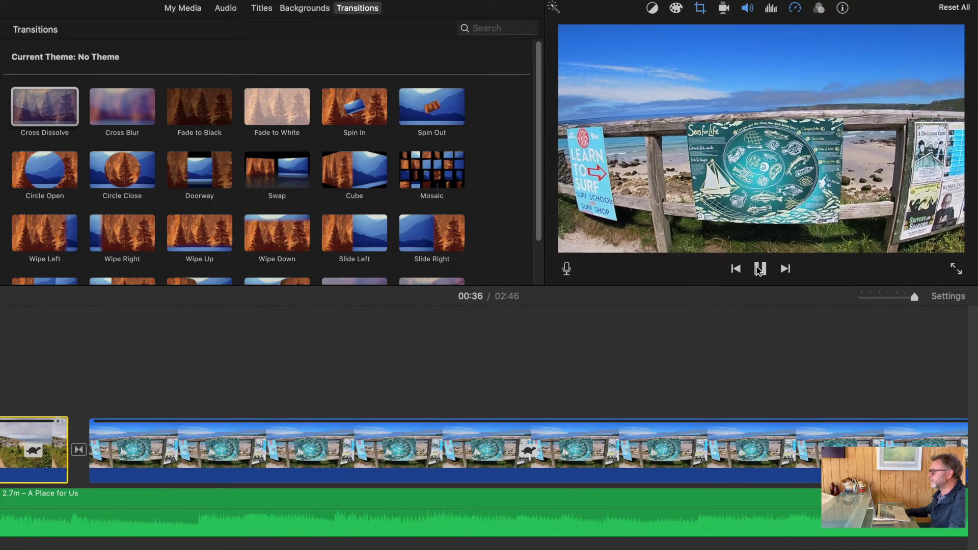
{"action": "left_click", "coordinate": [760, 269]}
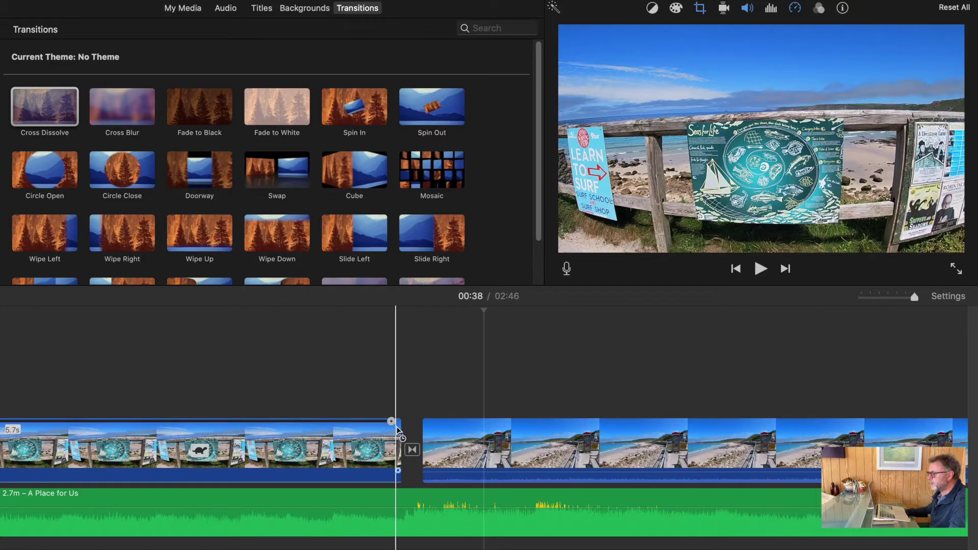
{"action": "left_click_drag", "start_coordinate": [401, 429], "coordinate": [414, 432]}
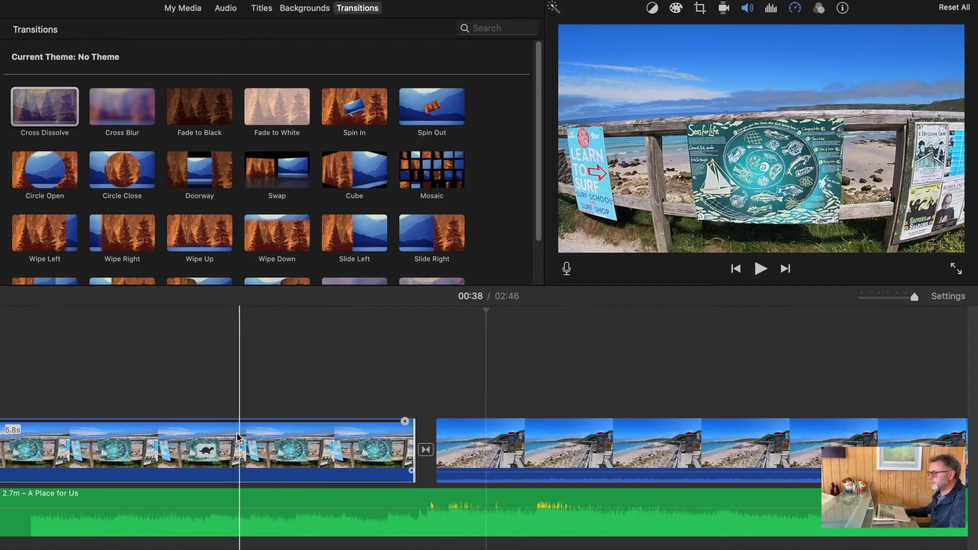
- Extend the fence signboard clip's end to 5.9 s and play across its cross dissolve into the phone box beach clip
{"action": "left_click", "coordinate": [153, 435]}
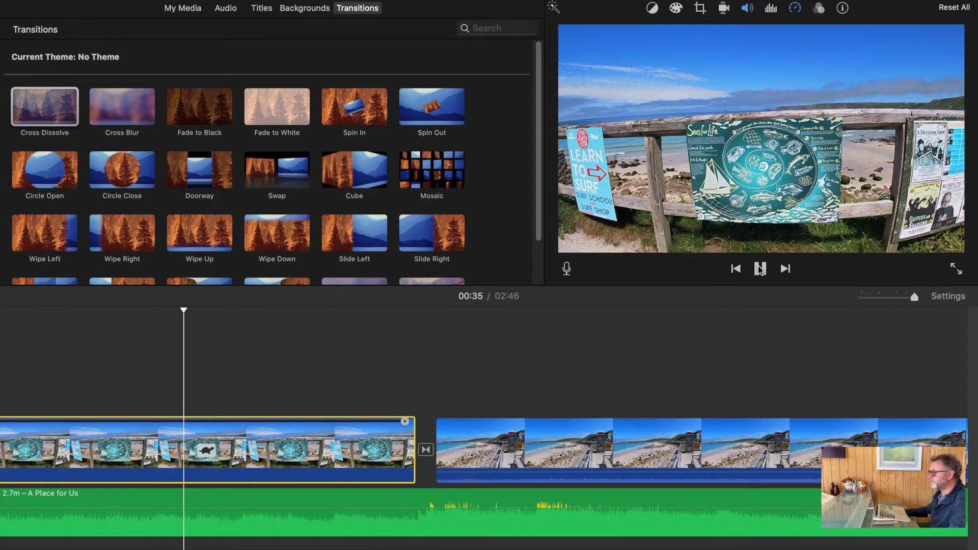
{"action": "left_click", "coordinate": [760, 269]}
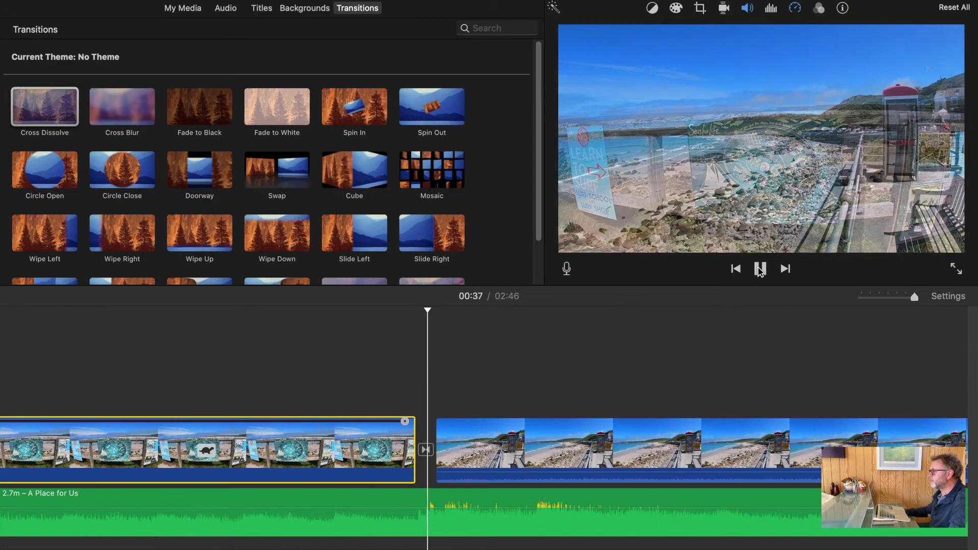
{"action": "left_click_drag", "start_coordinate": [407, 427], "coordinate": [427, 427]}
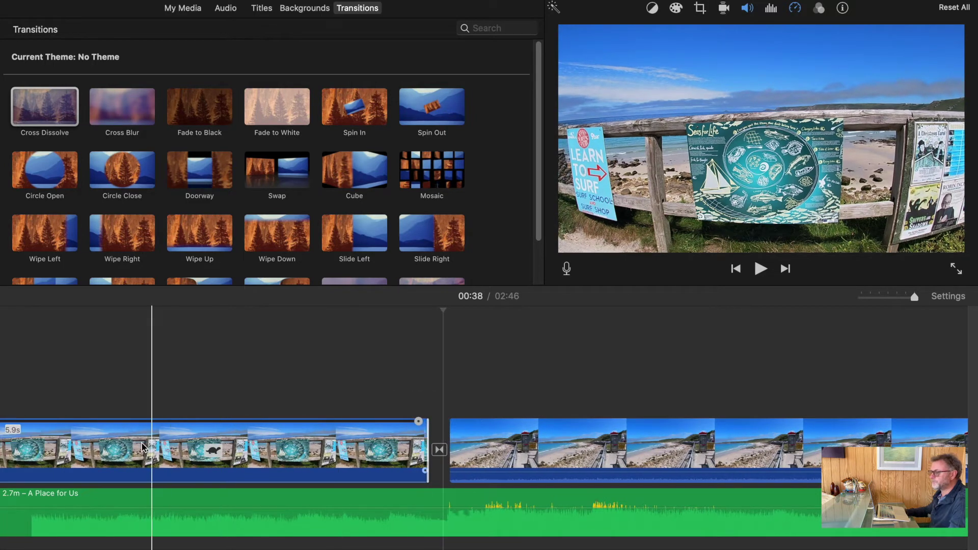
{"action": "left_click", "coordinate": [57, 448]}
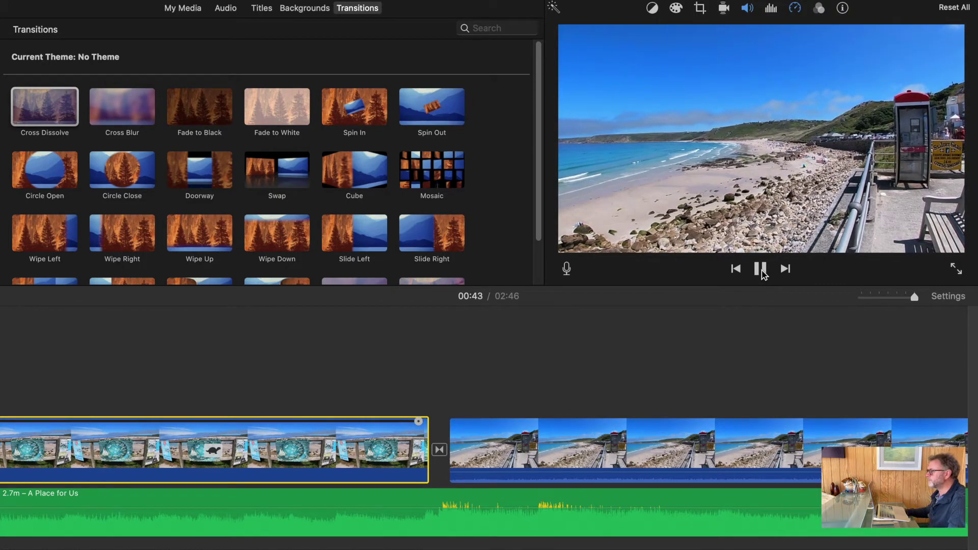
{"action": "left_click", "coordinate": [762, 272]}
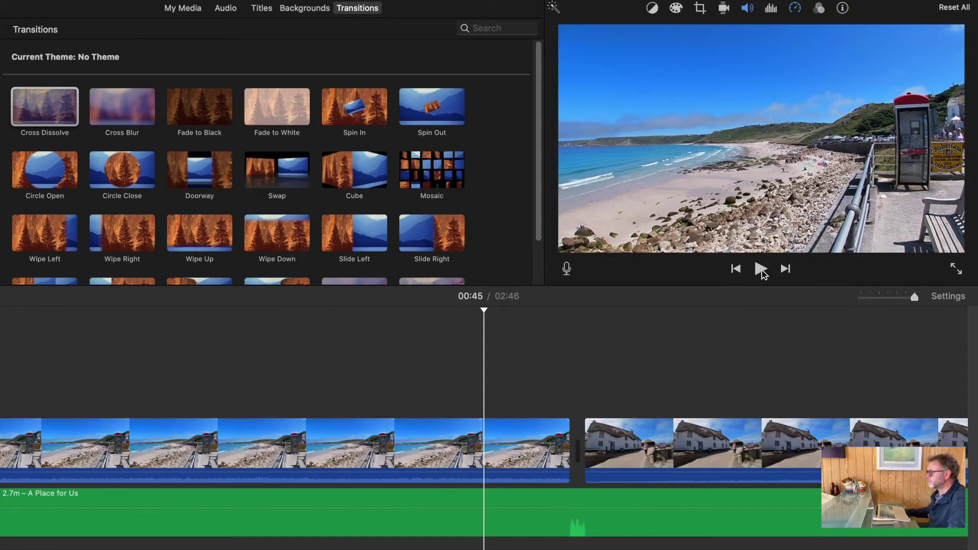
- Insert a Cross Dissolve between the phone box beach clip and the thatched cottage clip
{"action": "left_click", "coordinate": [760, 268]}
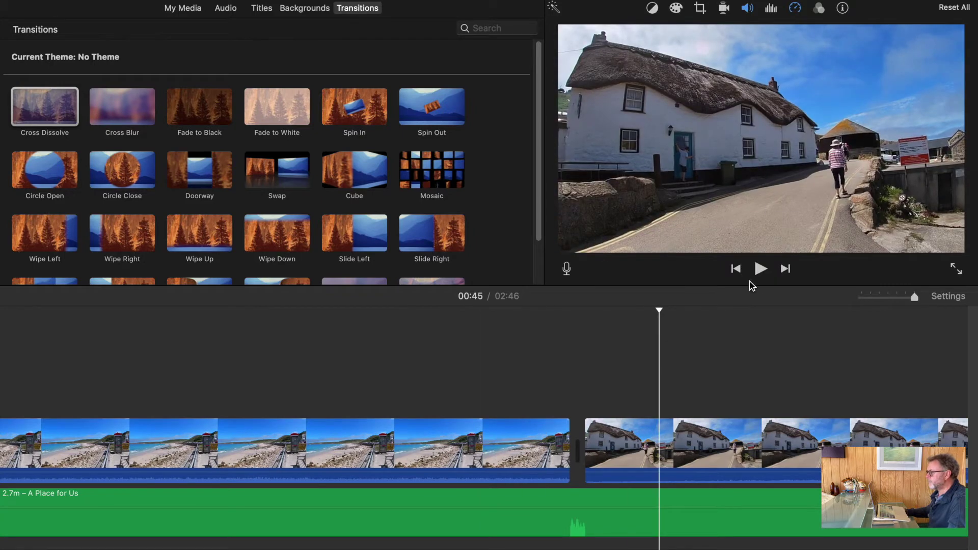
{"action": "left_click", "coordinate": [438, 444]}
{"action": "left_click_drag", "start_coordinate": [42, 106], "coordinate": [402, 450]}
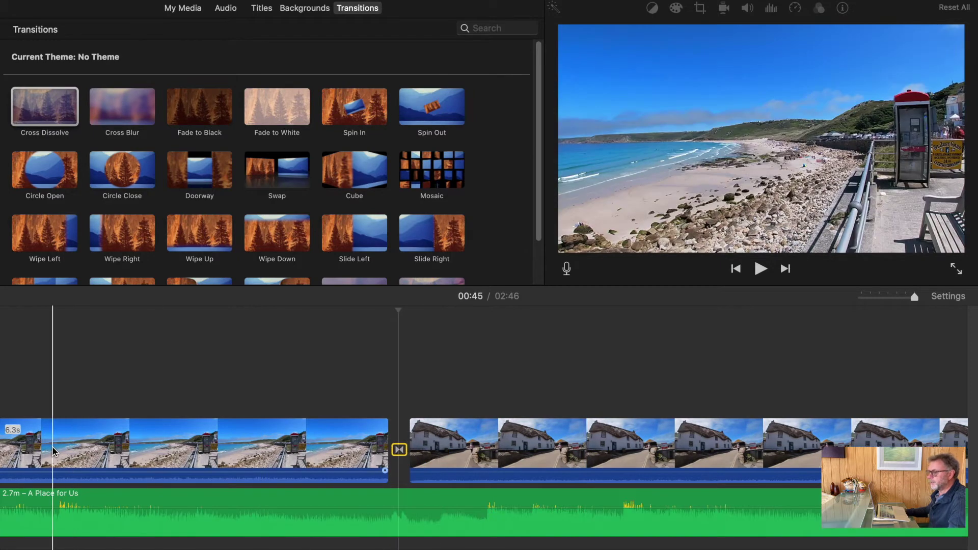
- Shorten the phone box beach clip's end to 5.9 s and play across the dissolve into the thatched cottage clip
{"action": "left_click", "coordinate": [37, 439]}
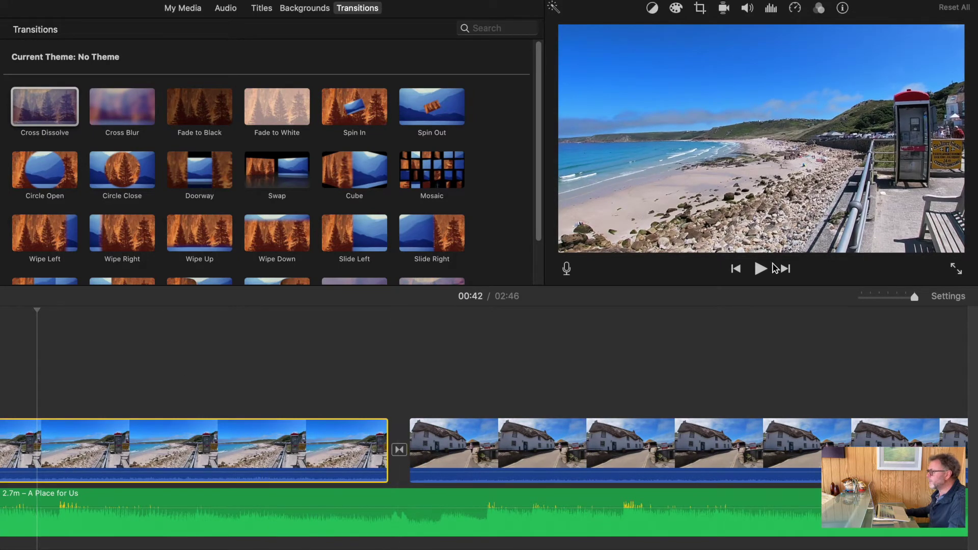
{"action": "left_click", "coordinate": [761, 270]}
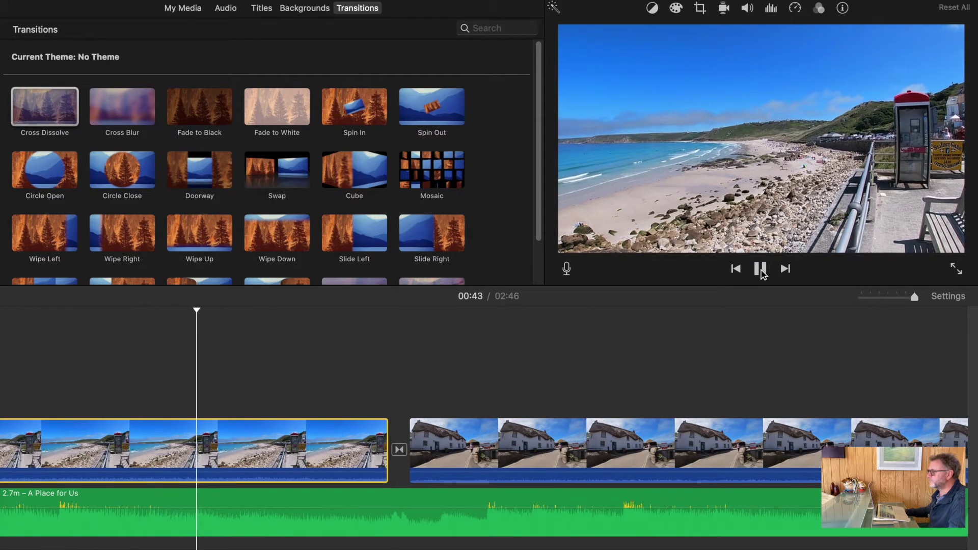
{"action": "left_click", "coordinate": [761, 270]}
{"action": "left_click_drag", "start_coordinate": [387, 433], "coordinate": [315, 435]}
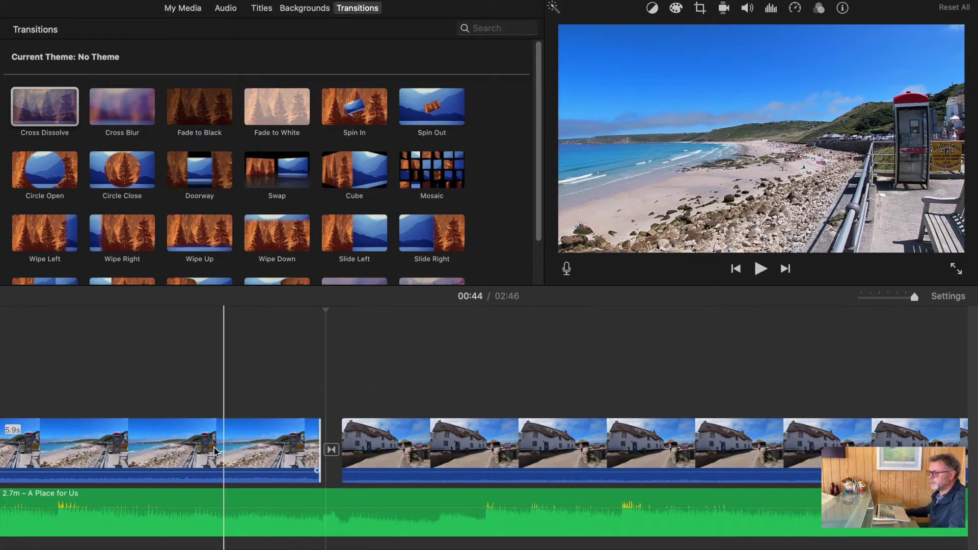
{"action": "left_click", "coordinate": [42, 448]}
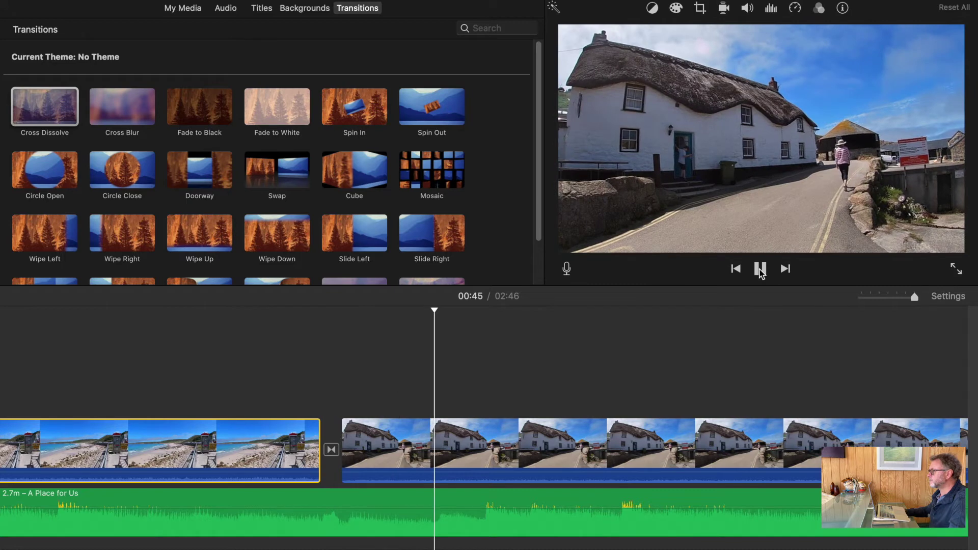
{"action": "left_click", "coordinate": [759, 268]}
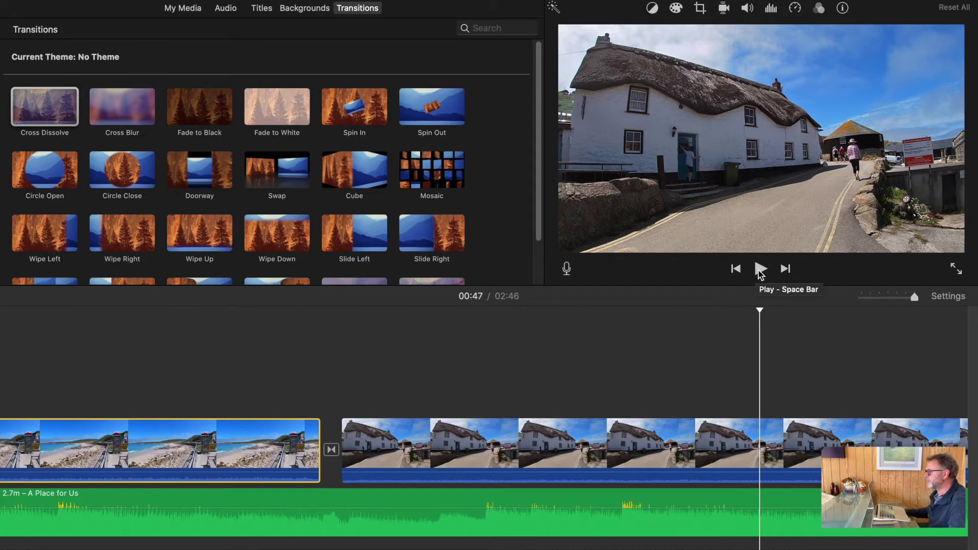
- Play the thatched cottage clip to its end and insert a Cross Dissolve between it and the stone sheds clip
{"action": "left_click", "coordinate": [759, 270]}
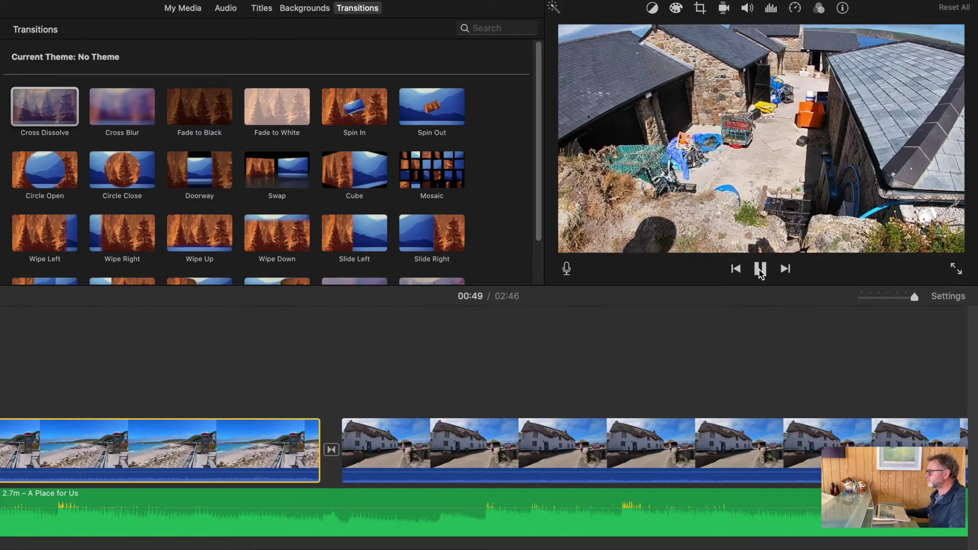
{"action": "left_click", "coordinate": [759, 270]}
{"action": "mouse_move", "coordinate": [32, 105]}
{"action": "left_mouse_down"}
{"action": "mouse_move", "coordinate": [192, 279]}
{"action": "mouse_move", "coordinate": [280, 436]}
{"action": "mouse_move", "coordinate": [163, 453]}
{"action": "left_mouse_up"}
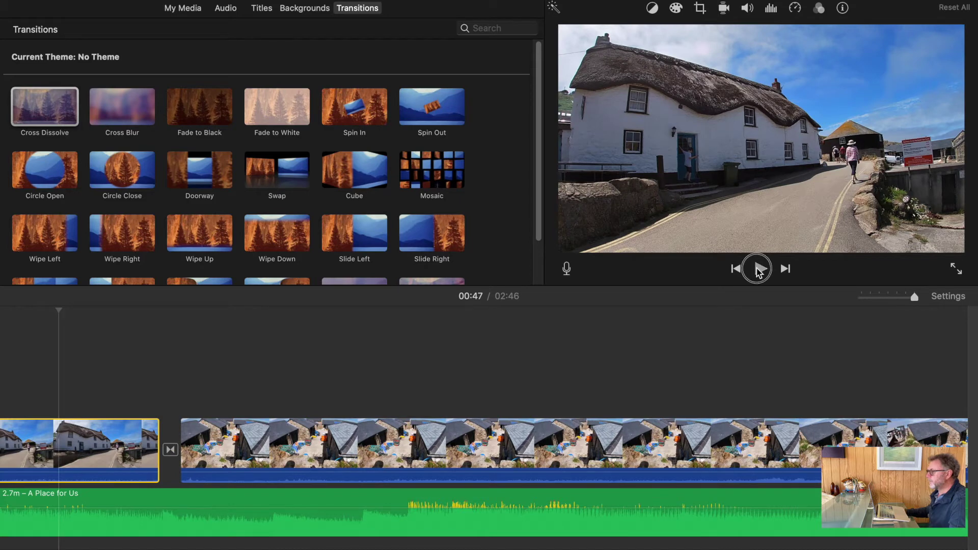
- Play into the stone sheds clip, split it at 00:51 and delete the part after the split
{"action": "left_click", "coordinate": [759, 270]}
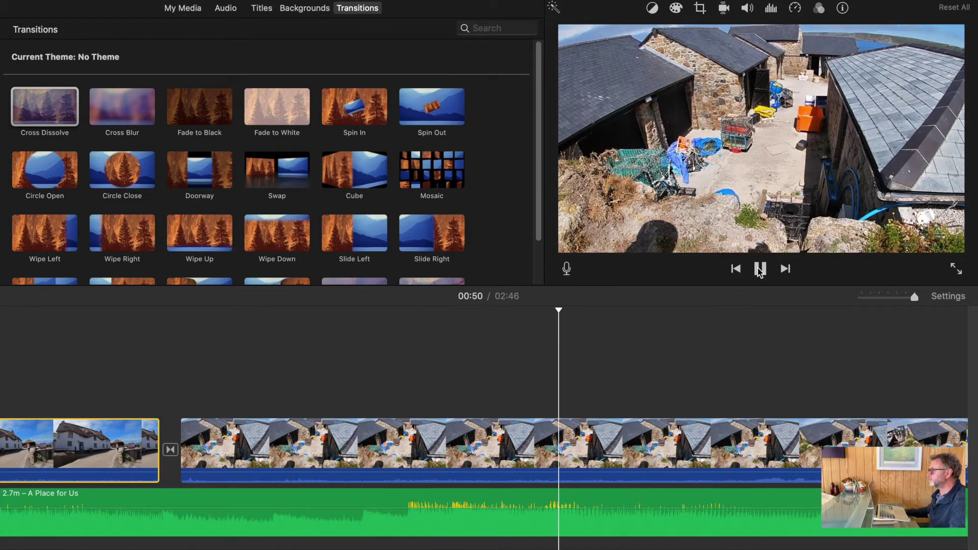
{"action": "left_click", "coordinate": [759, 269]}
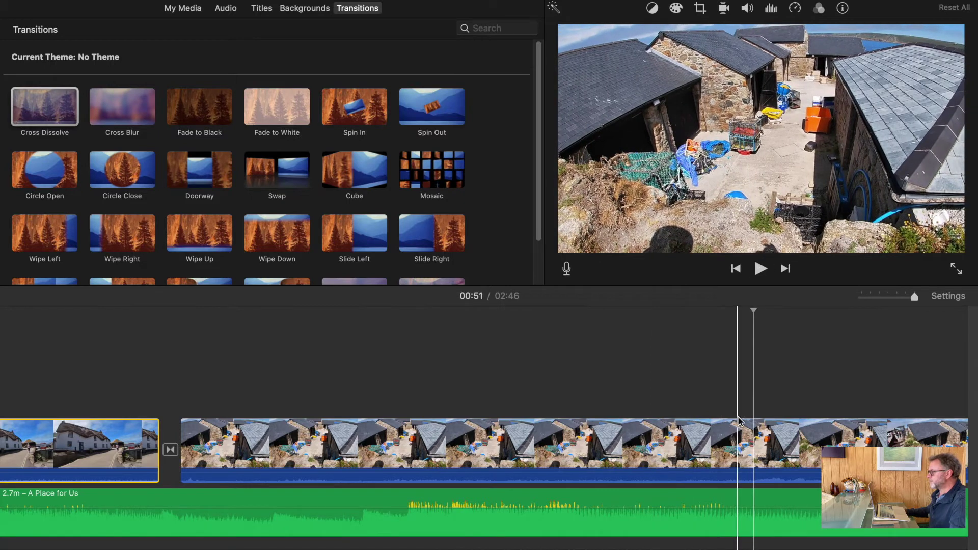
{"action": "left_click", "coordinate": [741, 433]}
{"action": "right_click", "coordinate": [743, 438]}
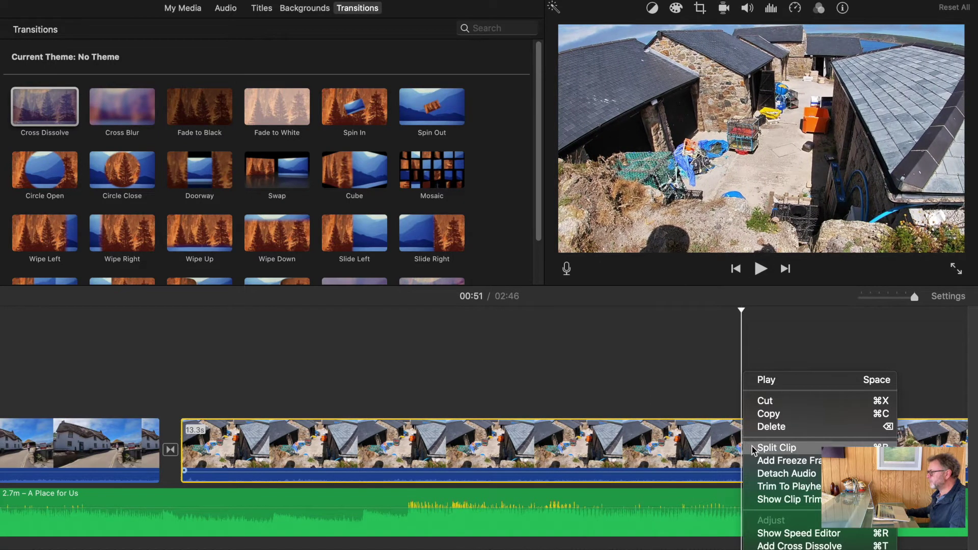
{"action": "left_click", "coordinate": [754, 449]}
{"action": "left_click", "coordinate": [798, 448]}
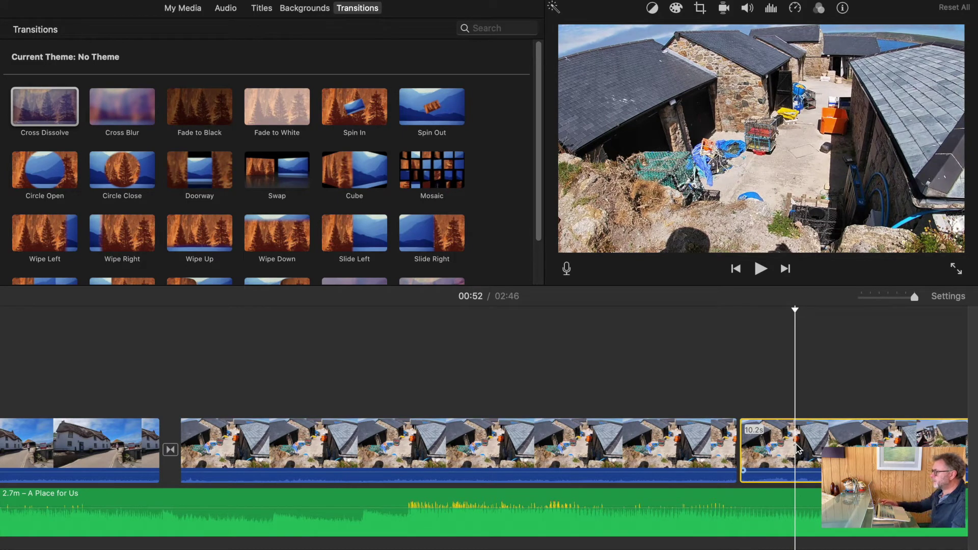
{"action": "key", "text": "Delete"}
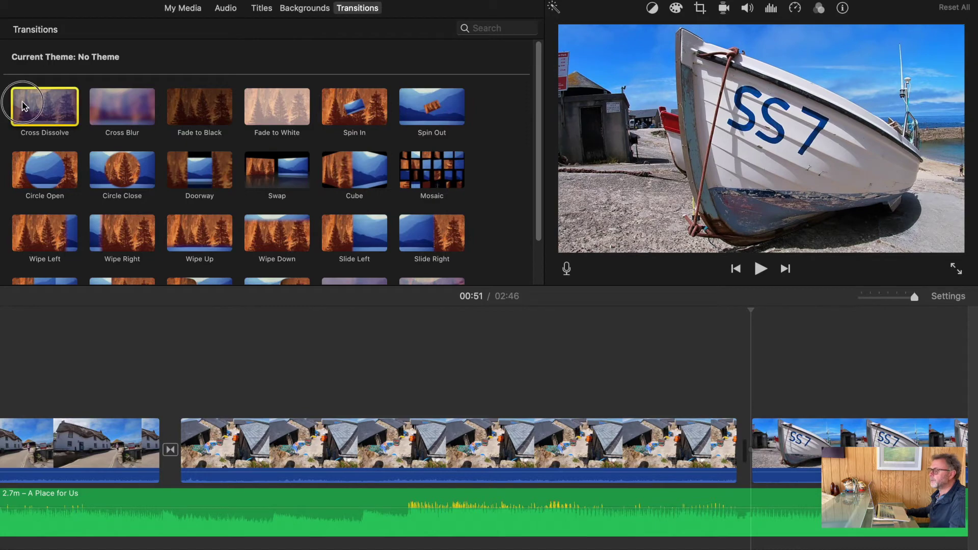
- Insert a Cross Dissolve between the stone sheds clip and the SS7 boat clip, and play across it into the boat clip
{"action": "left_click_drag", "start_coordinate": [23, 105], "coordinate": [629, 447]}
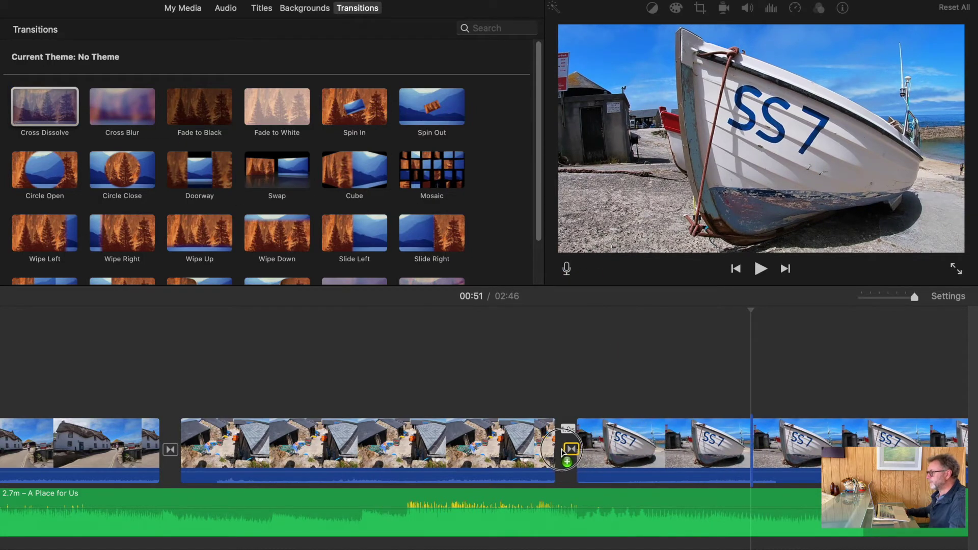
{"action": "left_click_drag", "start_coordinate": [562, 451], "coordinate": [564, 449]}
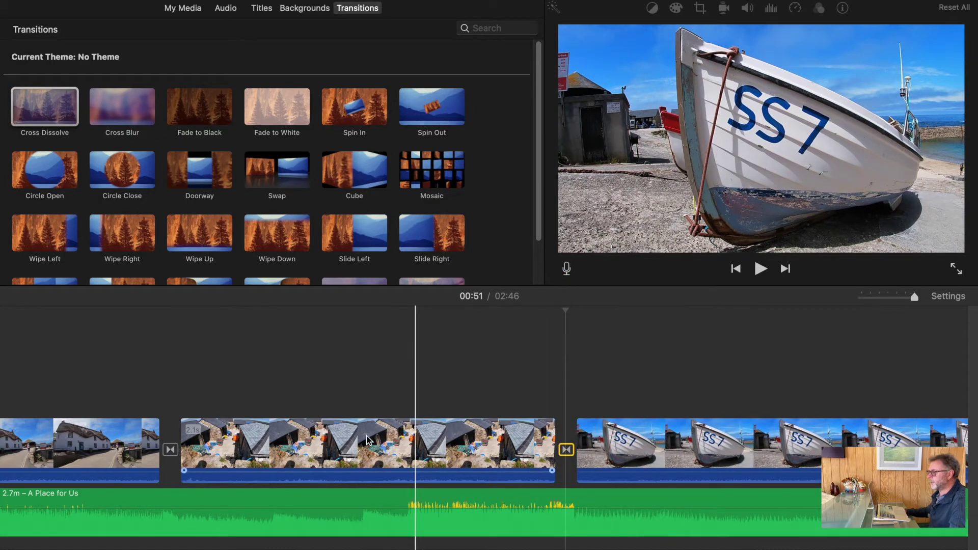
{"action": "left_click", "coordinate": [86, 443]}
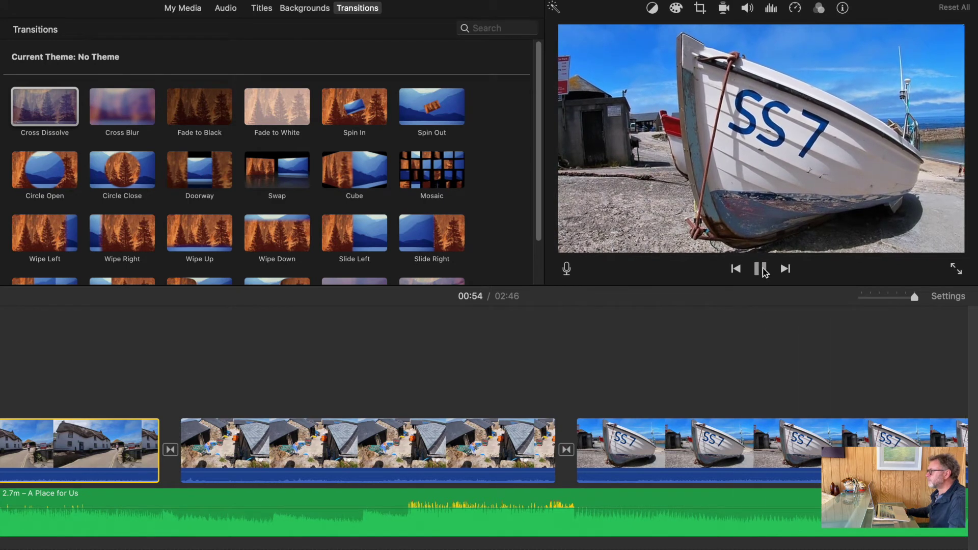
{"action": "left_click", "coordinate": [761, 269]}
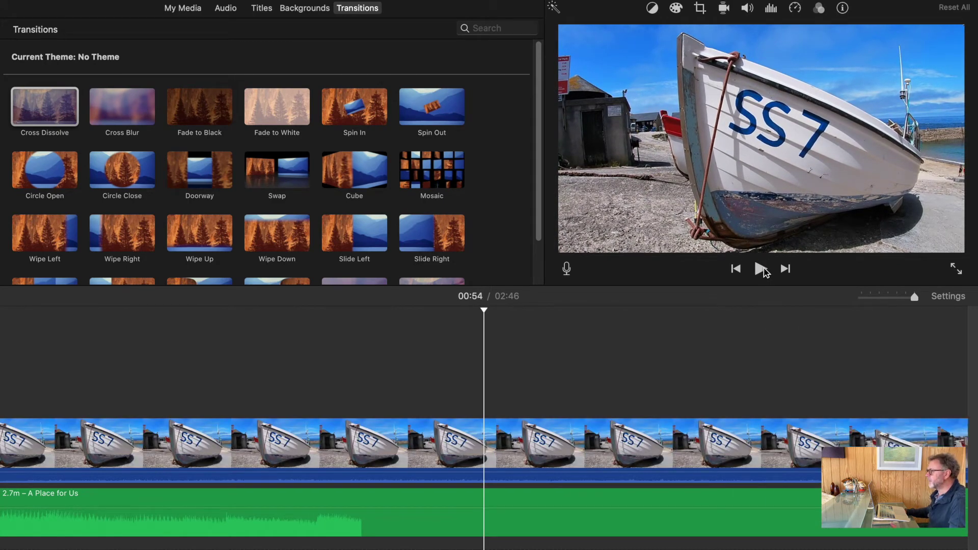
- Split the SS7 boat clip at 00:54, delete the part before the split and trim the remaining clip's start to 9.3 s
{"action": "left_click", "coordinate": [488, 444]}
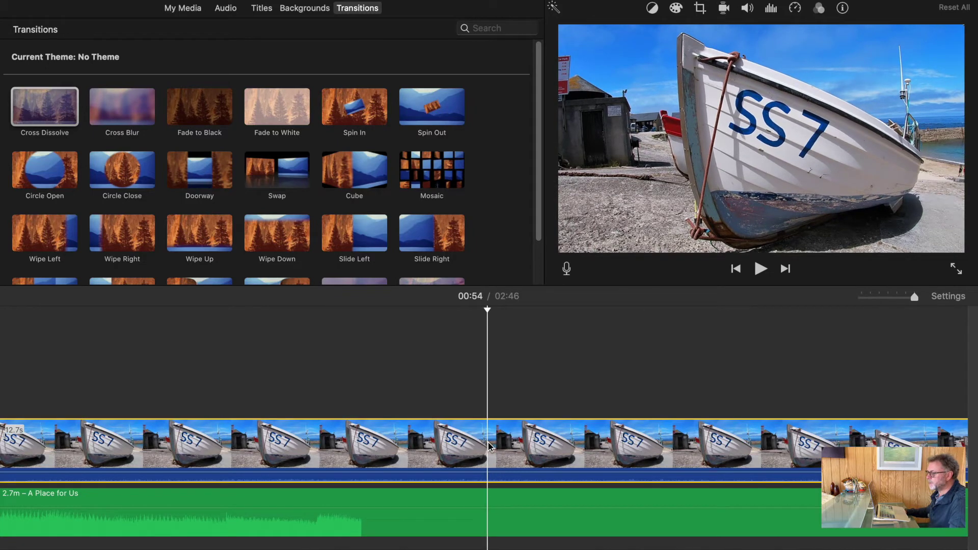
{"action": "right_click", "coordinate": [488, 444]}
{"action": "left_click", "coordinate": [502, 446]}
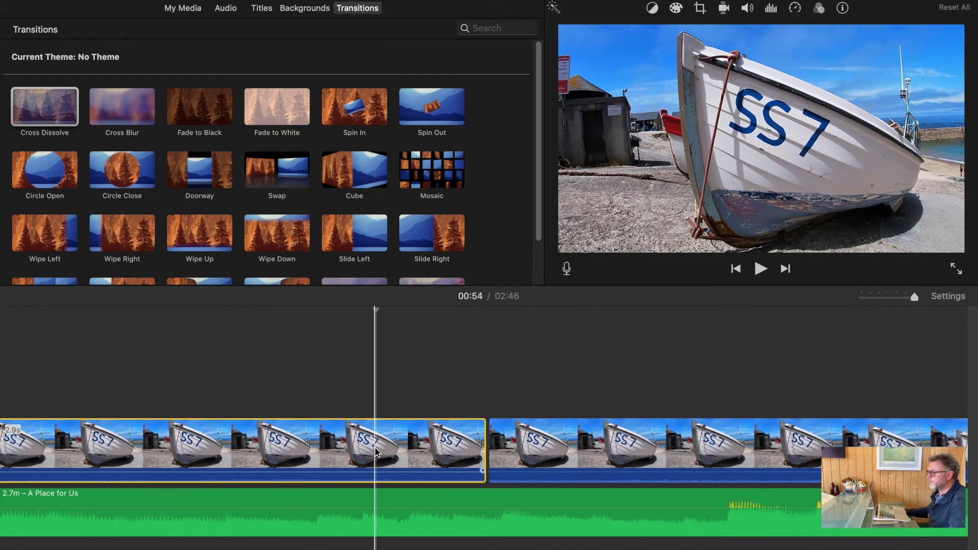
{"action": "key", "text": "Delete"}
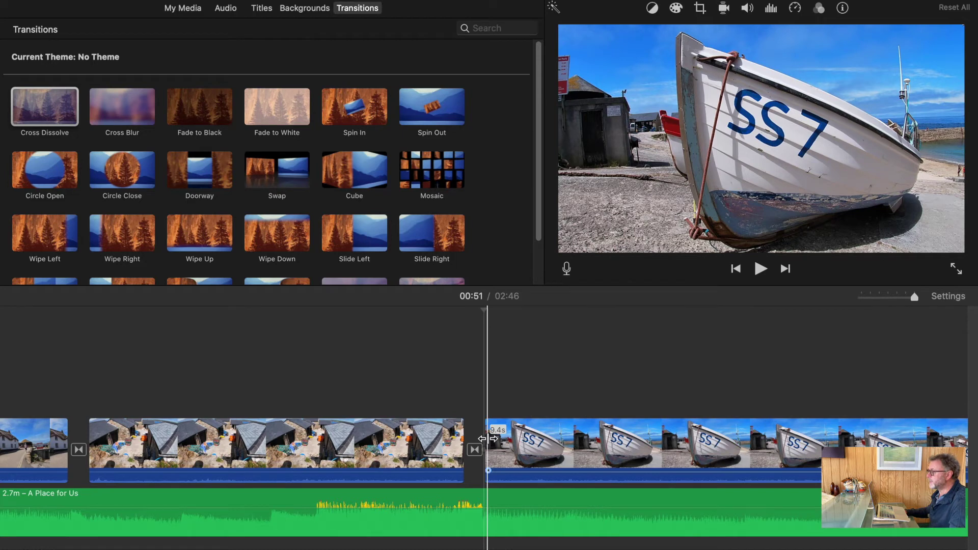
{"action": "mouse_move", "coordinate": [487, 439]}
{"action": "left_mouse_down"}
{"action": "mouse_move", "coordinate": [387, 437]}
{"action": "mouse_move", "coordinate": [525, 442]}
{"action": "mouse_move", "coordinate": [499, 444]}
{"action": "left_mouse_up"}
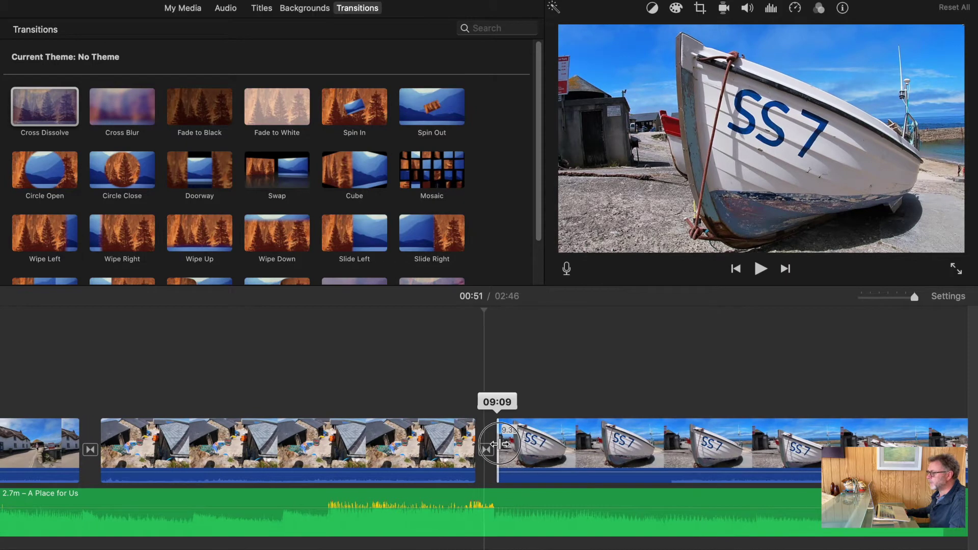
- Play from the stone sheds clip into the SS7 boat clip, split the boat clip at 00:56 and delete the part after the split
{"action": "left_click", "coordinate": [171, 443]}
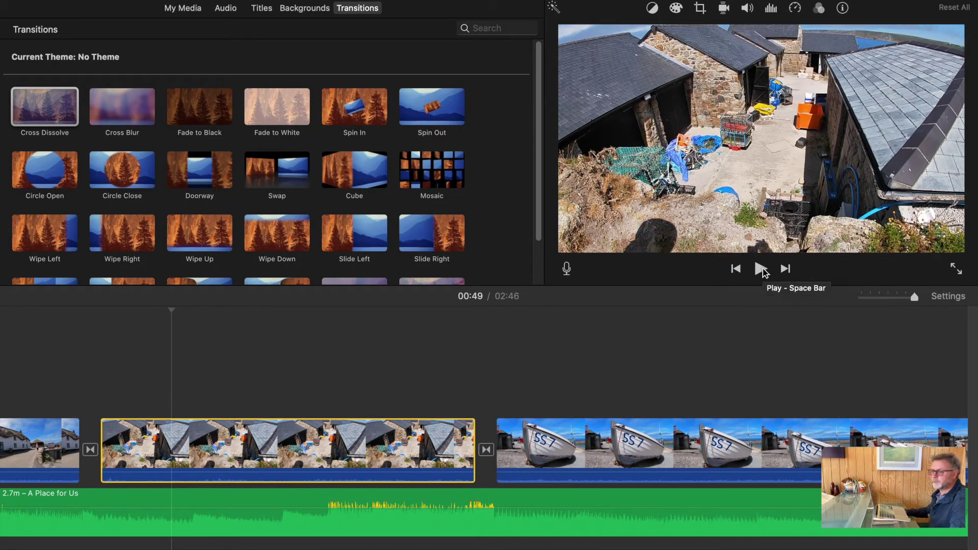
{"action": "left_click", "coordinate": [761, 270]}
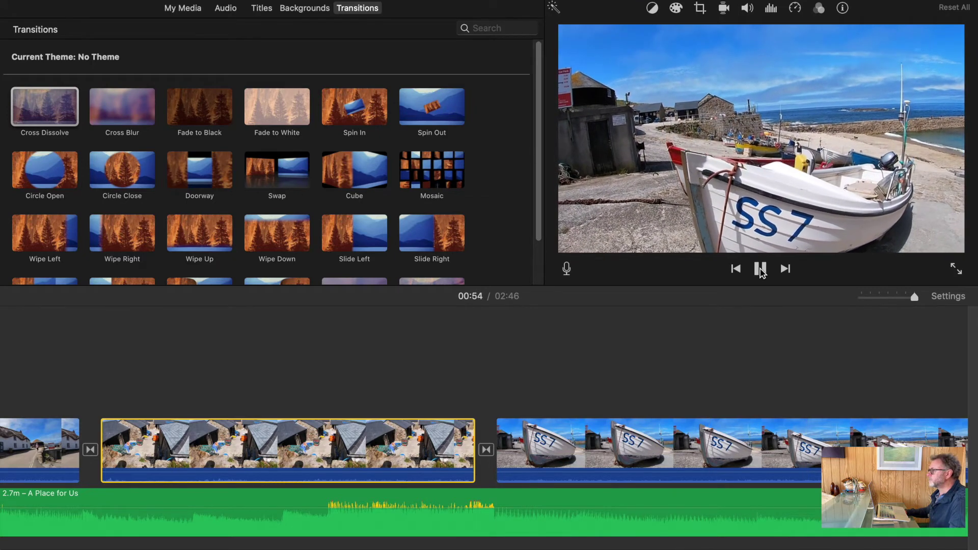
{"action": "left_click", "coordinate": [760, 269]}
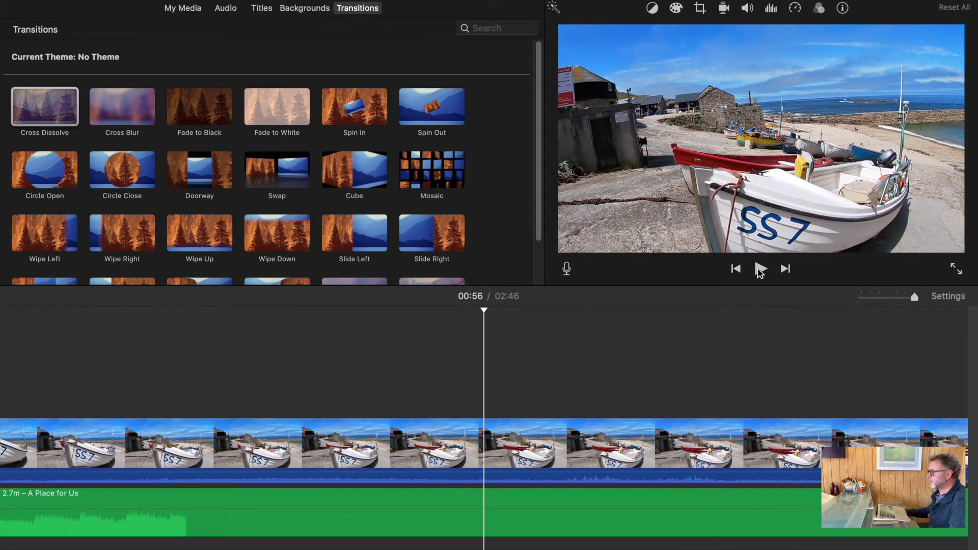
{"action": "right_click", "coordinate": [488, 447]}
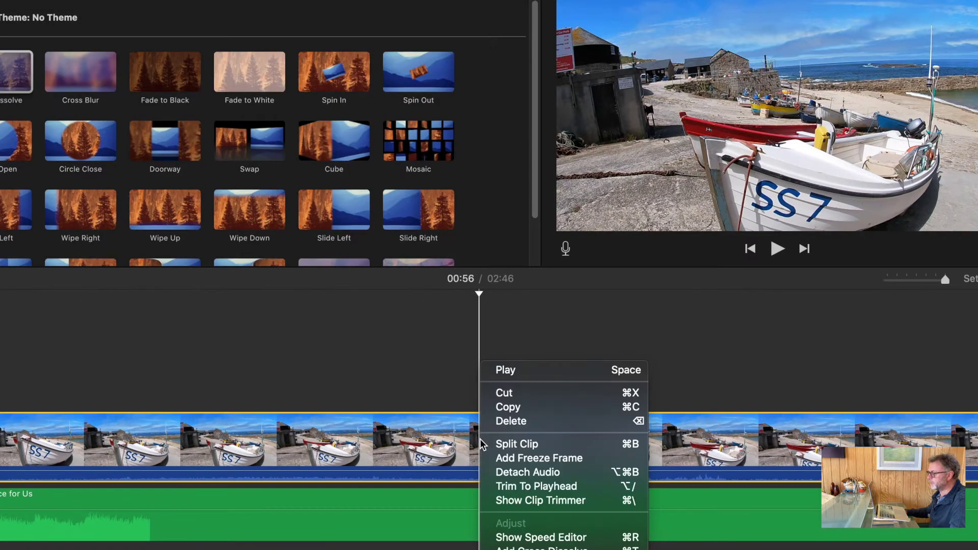
{"action": "left_click", "coordinate": [518, 445]}
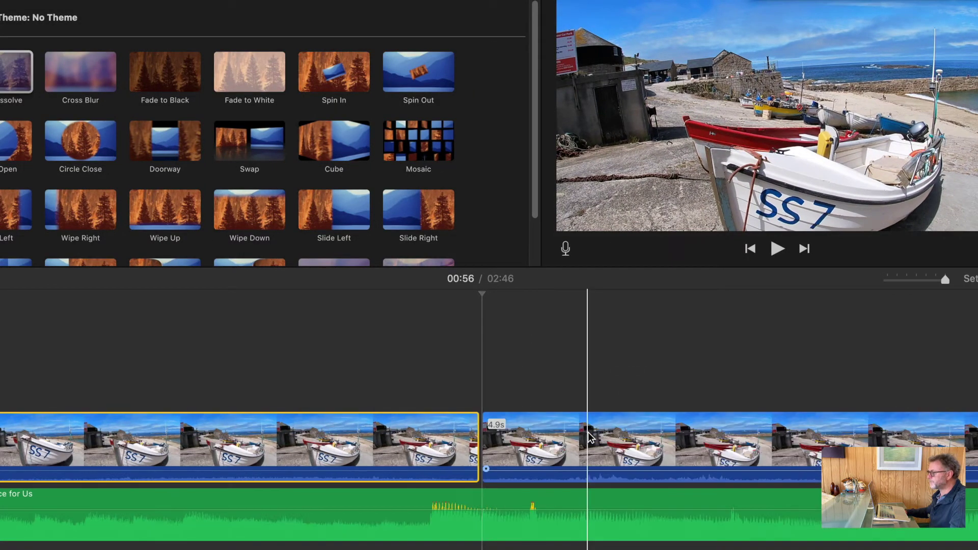
{"action": "key", "text": "Delete"}
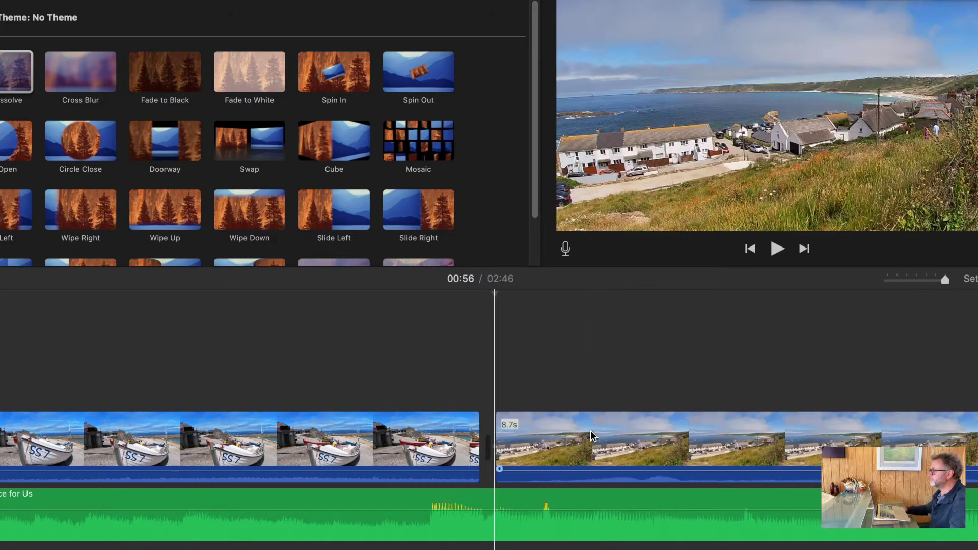
- Insert a Cross Dissolve between the SS7 boat clip and the hillside clip overlooking the white houses
{"action": "left_click_drag", "start_coordinate": [15, 71], "coordinate": [409, 473]}
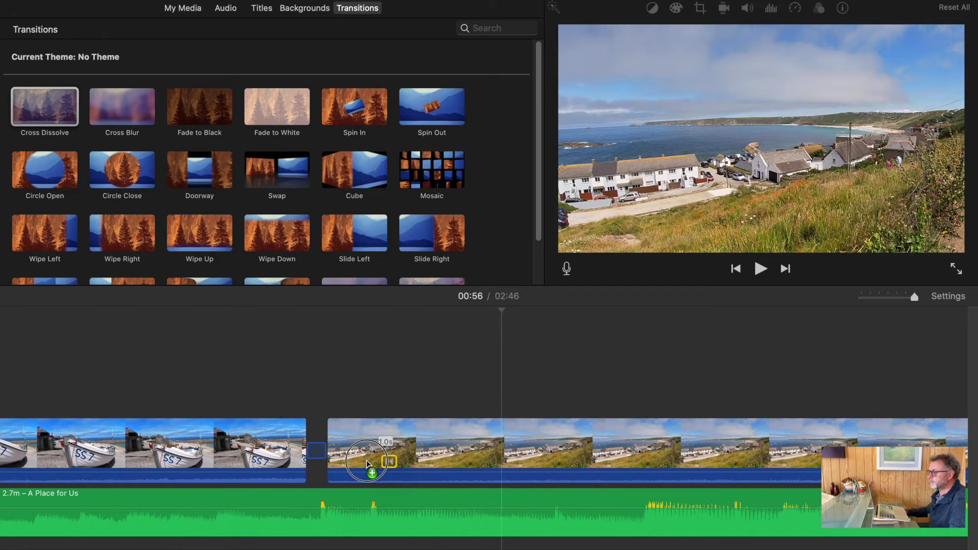
{"action": "left_click_drag", "start_coordinate": [312, 456], "coordinate": [316, 454]}
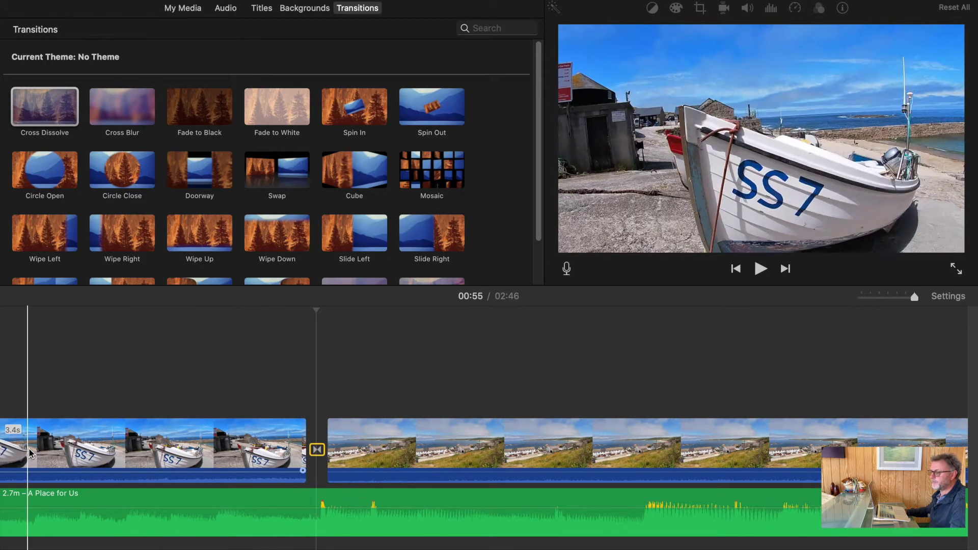
- Play across the dissolve after the SS7 boat clip and extend the boat clip's end to 3.5 s
{"action": "left_click", "coordinate": [30, 445]}
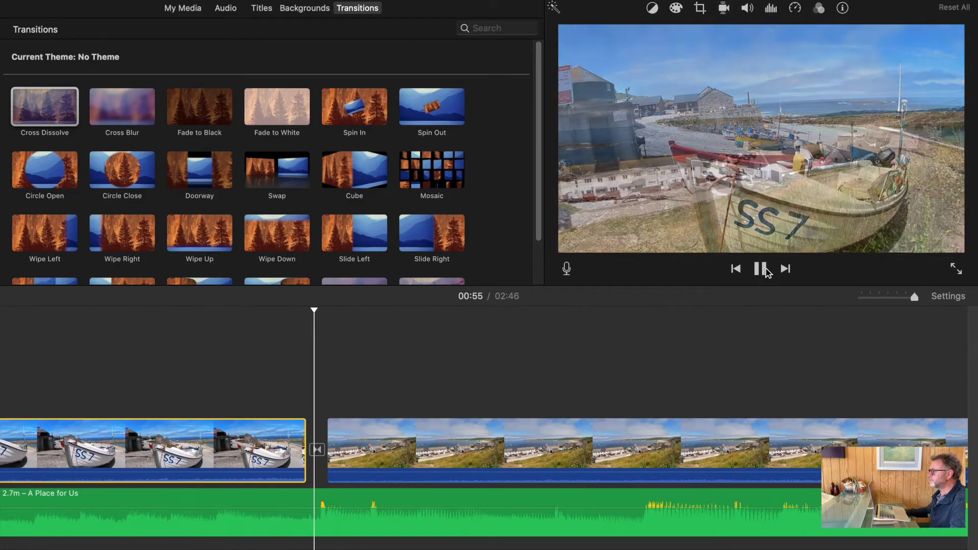
{"action": "left_click", "coordinate": [762, 269]}
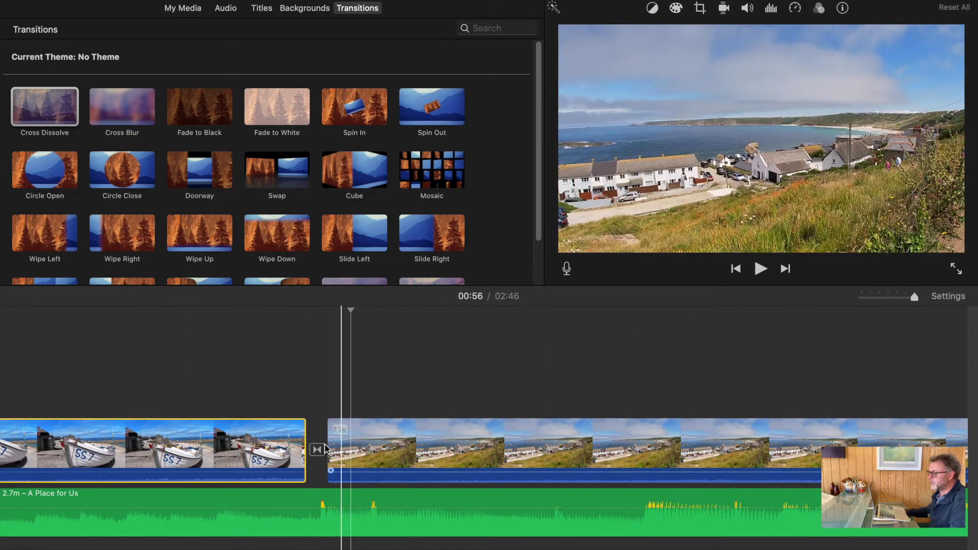
{"action": "left_click_drag", "start_coordinate": [302, 444], "coordinate": [322, 444]}
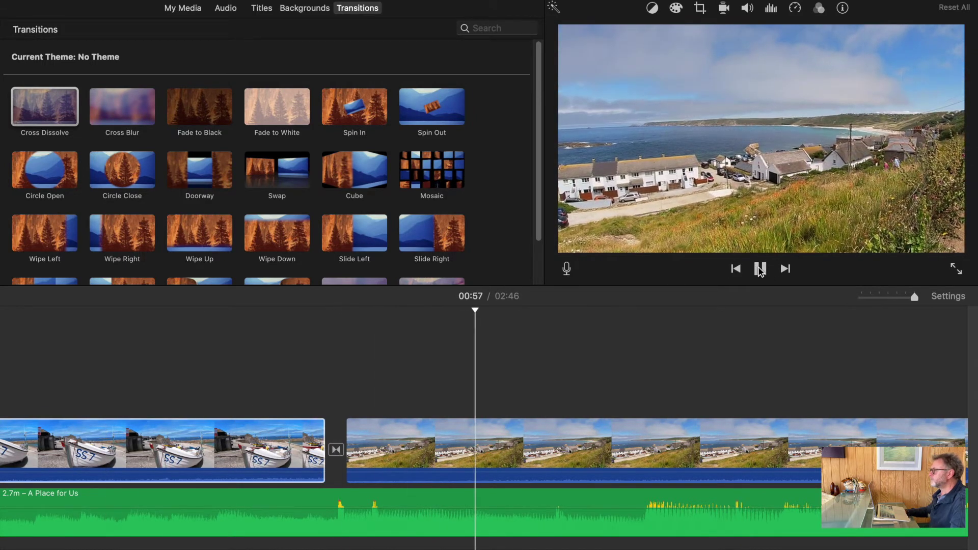
{"action": "left_click", "coordinate": [759, 268]}
- Mute the audio of the hillside clip overlooking the white houses, and play from the SS7 boat clip into it up to 01:01
{"action": "left_click", "coordinate": [698, 448]}
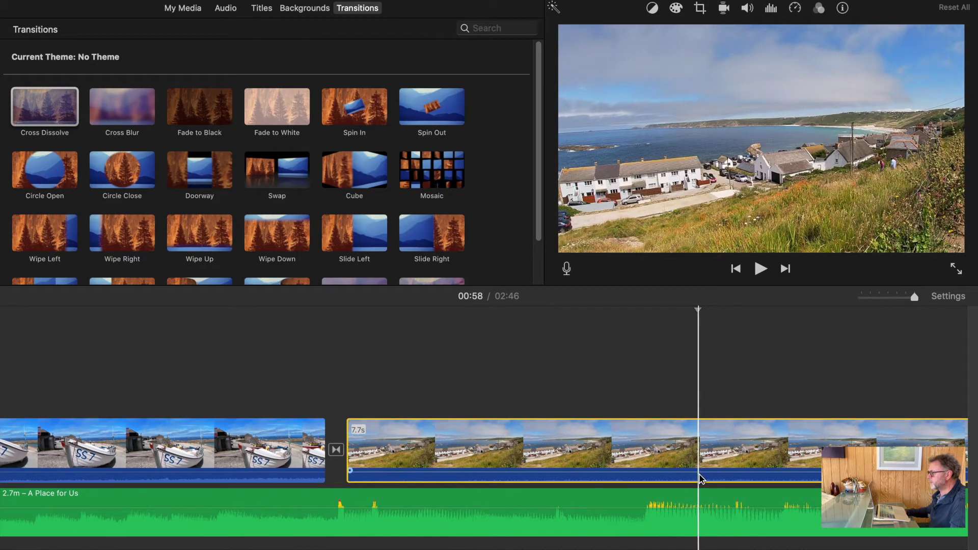
{"action": "left_click_drag", "start_coordinate": [699, 473], "coordinate": [699, 486]}
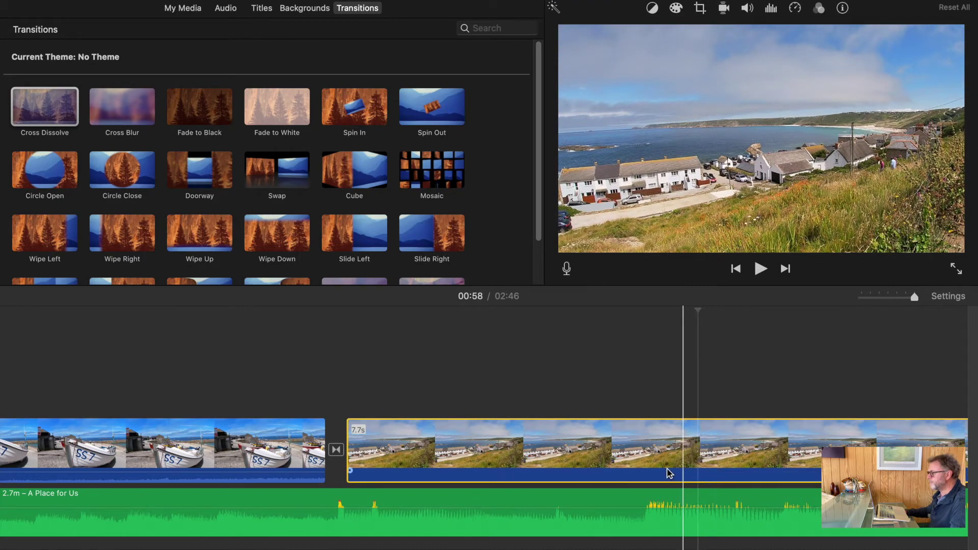
{"action": "left_click", "coordinate": [198, 452]}
{"action": "left_click", "coordinate": [760, 270]}
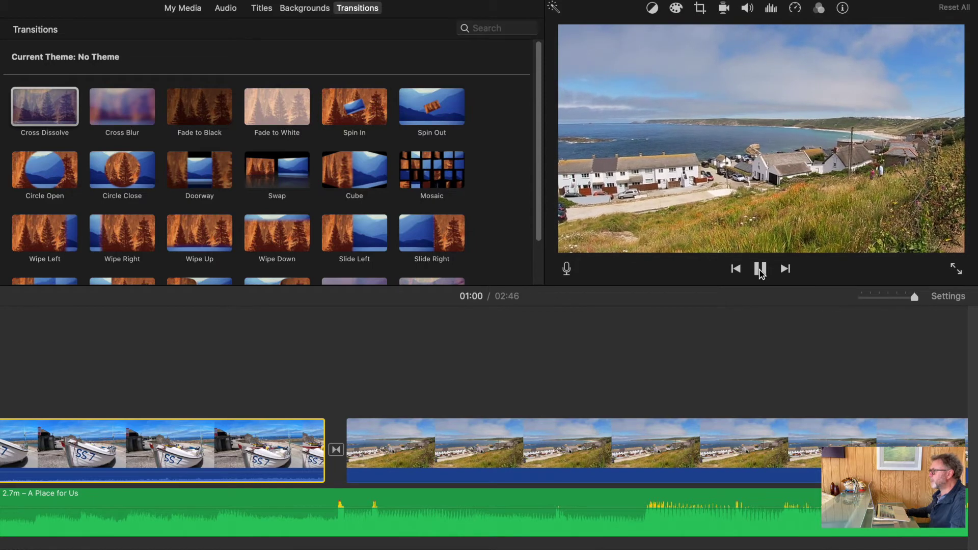
{"action": "left_click", "coordinate": [761, 270]}
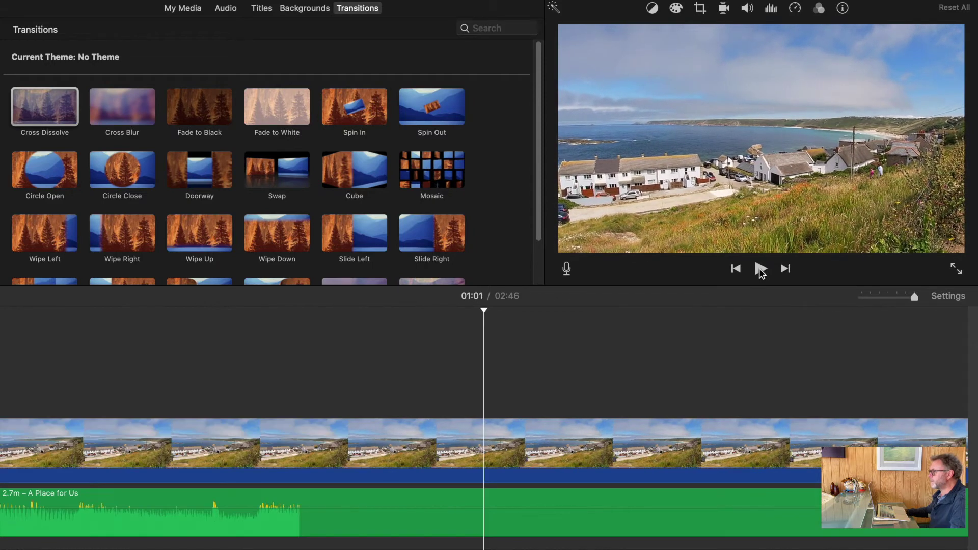
- Split the white houses hillside clip at 01:01 and delete the part before the split
{"action": "right_click", "coordinate": [483, 442]}
{"action": "left_click", "coordinate": [517, 447]}
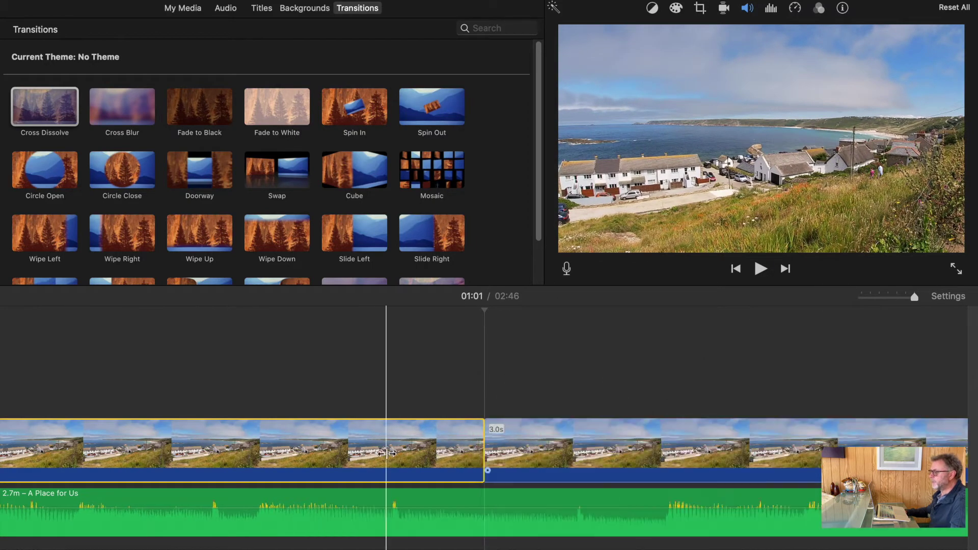
{"action": "key", "text": "Delete"}
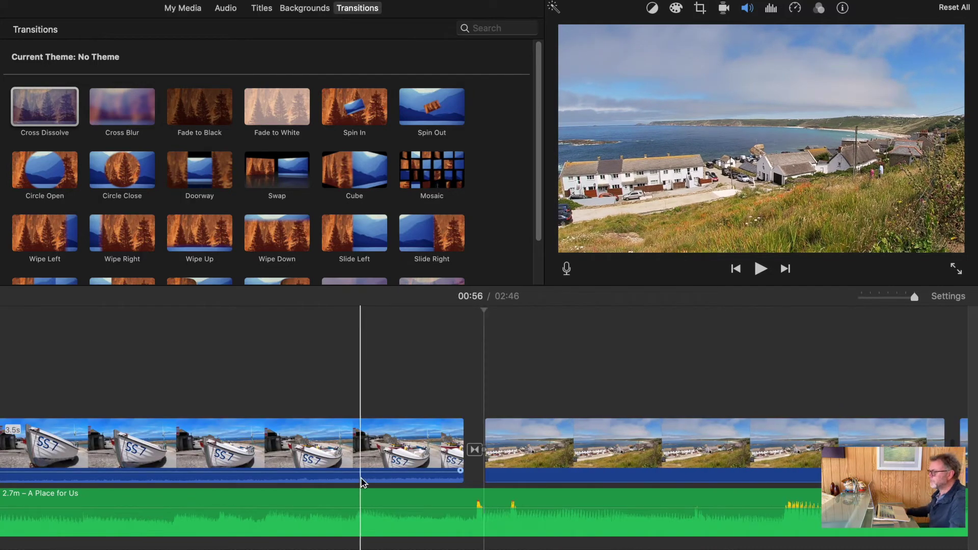
- Play from the SS7 boat clip through the white houses clip, and insert a Cross Dissolve between the white houses clip and the rocky coastline clip
{"action": "left_click", "coordinate": [303, 466]}
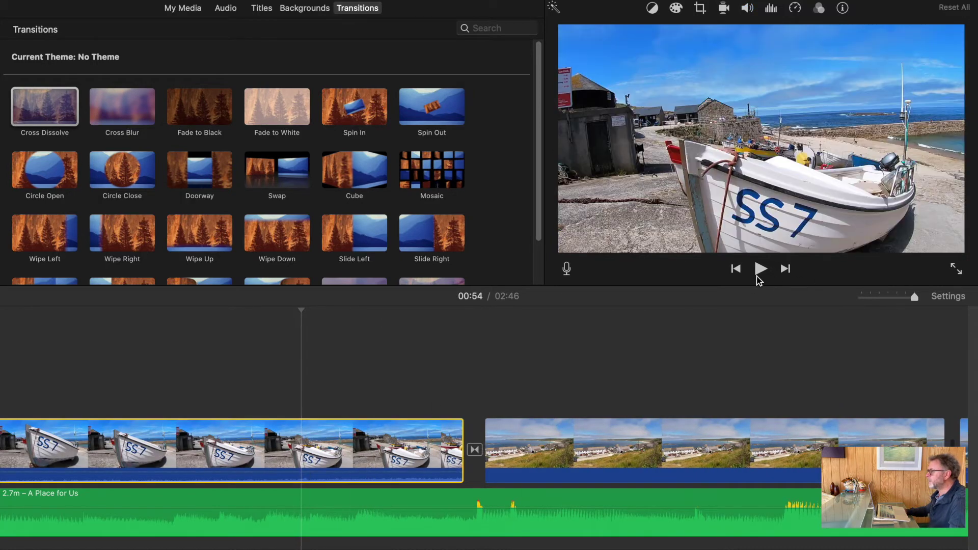
{"action": "left_click", "coordinate": [760, 269]}
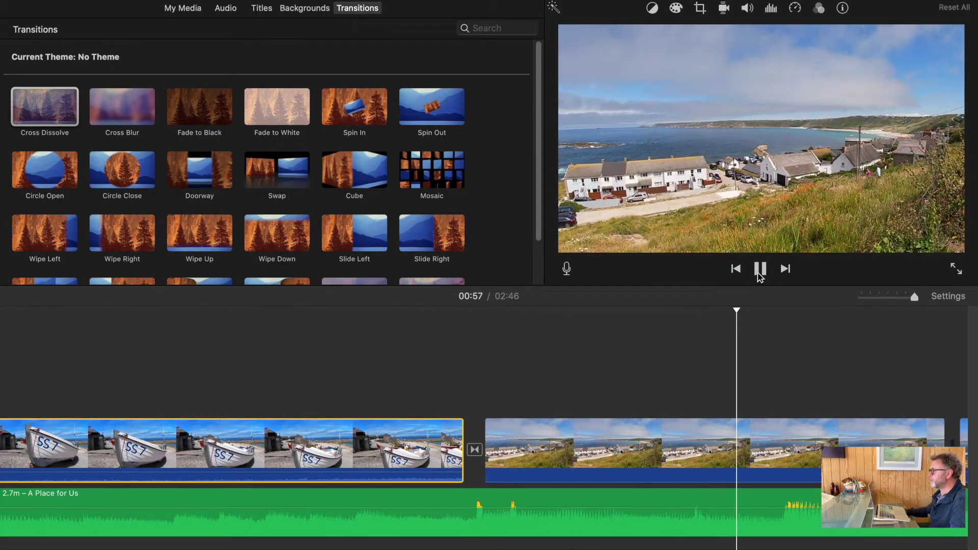
{"action": "left_click", "coordinate": [759, 270]}
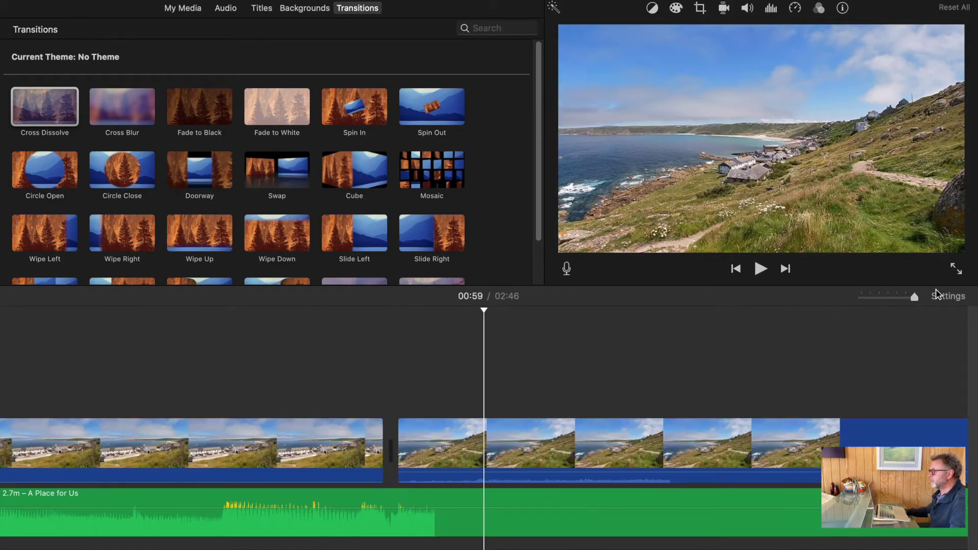
{"action": "mouse_move", "coordinate": [40, 103]}
{"action": "left_mouse_down"}
{"action": "mouse_move", "coordinate": [661, 403]}
{"action": "mouse_move", "coordinate": [303, 421]}
{"action": "left_mouse_up"}
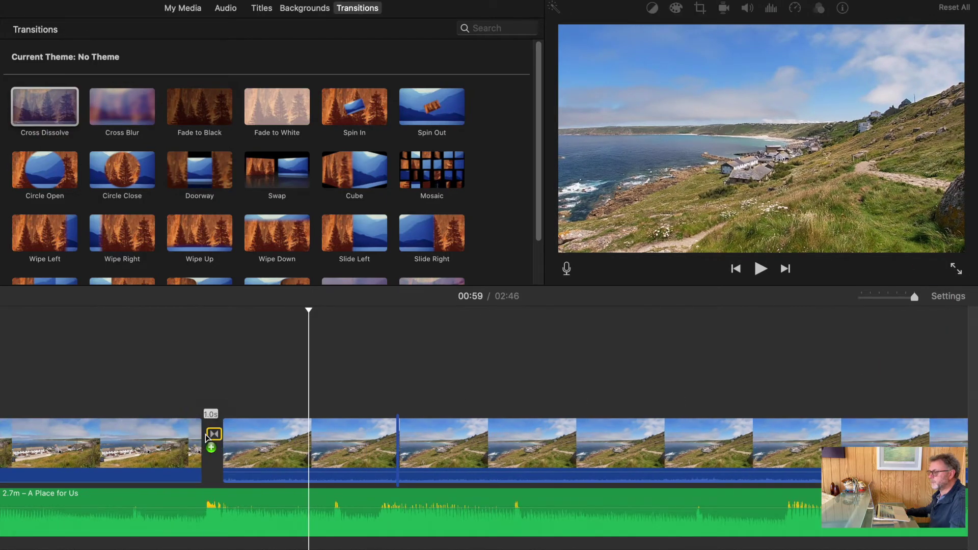
{"action": "left_click_drag", "start_coordinate": [206, 438], "coordinate": [206, 438]}
- Play into the rocky coastline clip, split it at 01:06 and delete the part before the split
{"action": "left_click", "coordinate": [90, 449]}
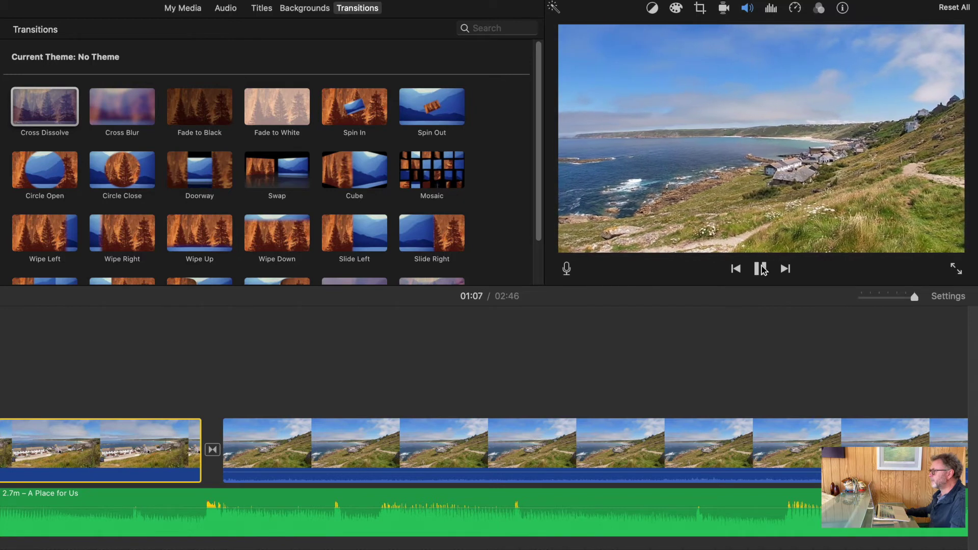
{"action": "left_click", "coordinate": [760, 269]}
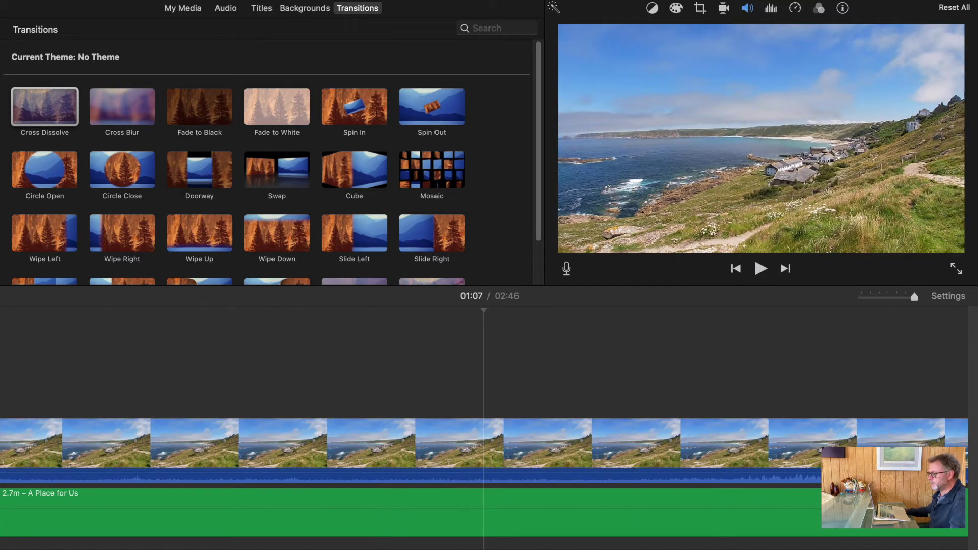
{"action": "left_click", "coordinate": [144, 446]}
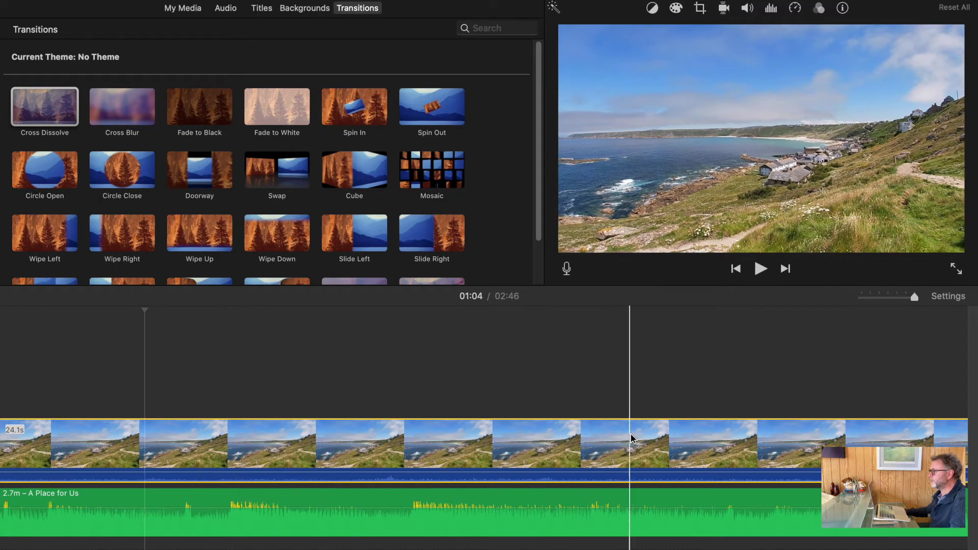
{"action": "right_click", "coordinate": [601, 446]}
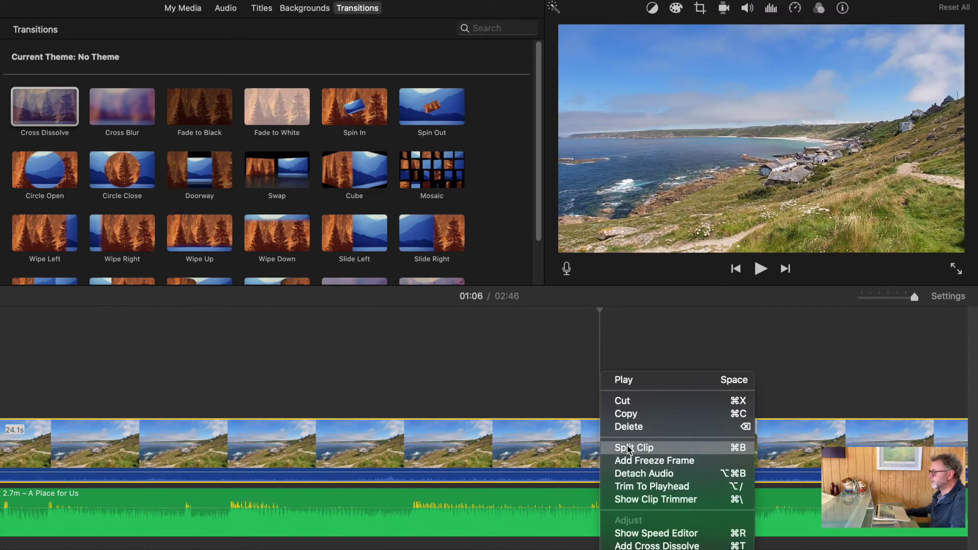
{"action": "left_click", "coordinate": [627, 446]}
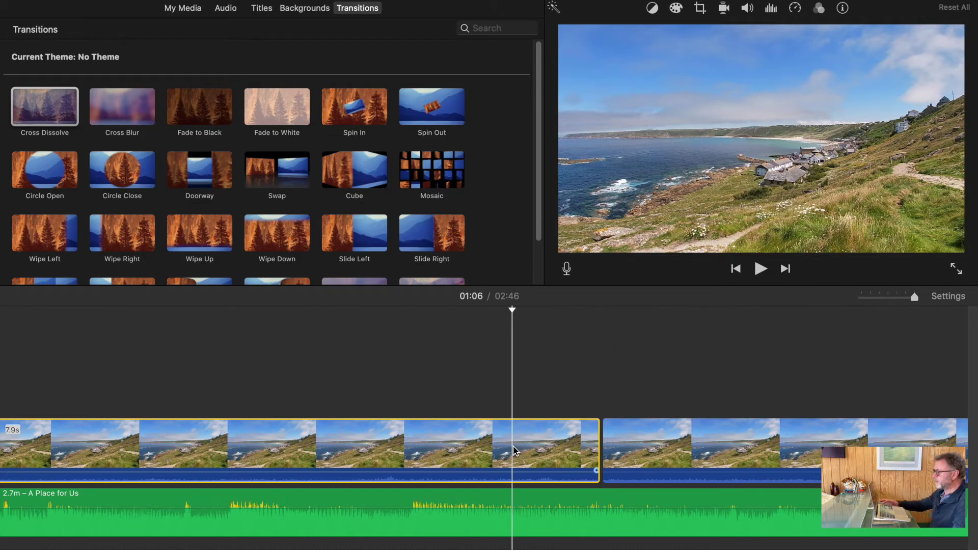
{"action": "key", "text": "Delete"}
- Play from the white houses clip into the rocky coastline clip up to 01:08, and mute the coastline clip's audio
{"action": "left_click", "coordinate": [254, 429]}
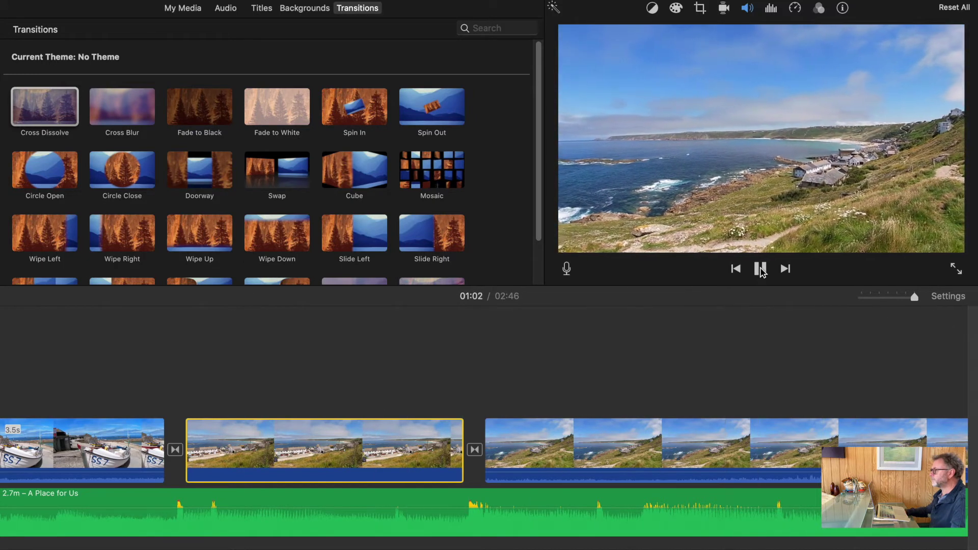
{"action": "left_click", "coordinate": [761, 268]}
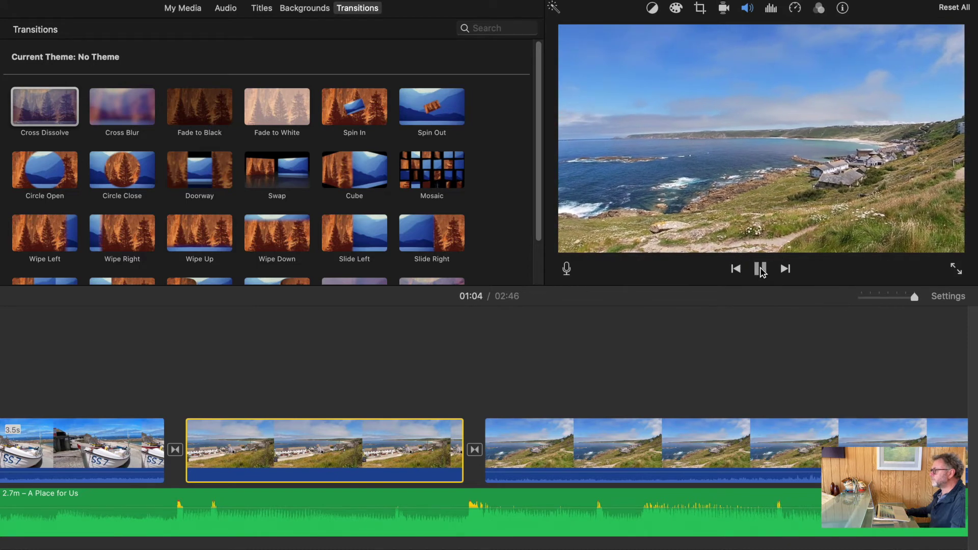
{"action": "left_click", "coordinate": [585, 471]}
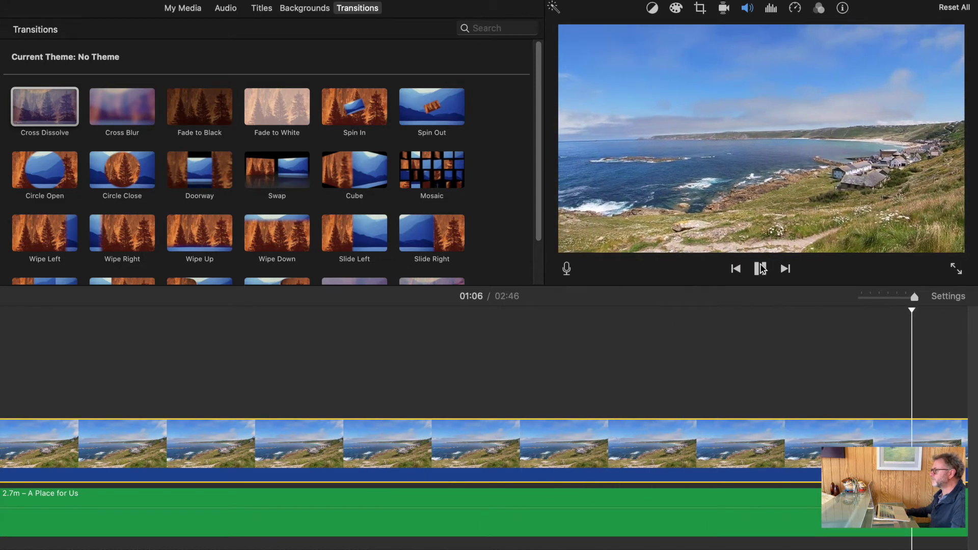
{"action": "left_click", "coordinate": [761, 268]}
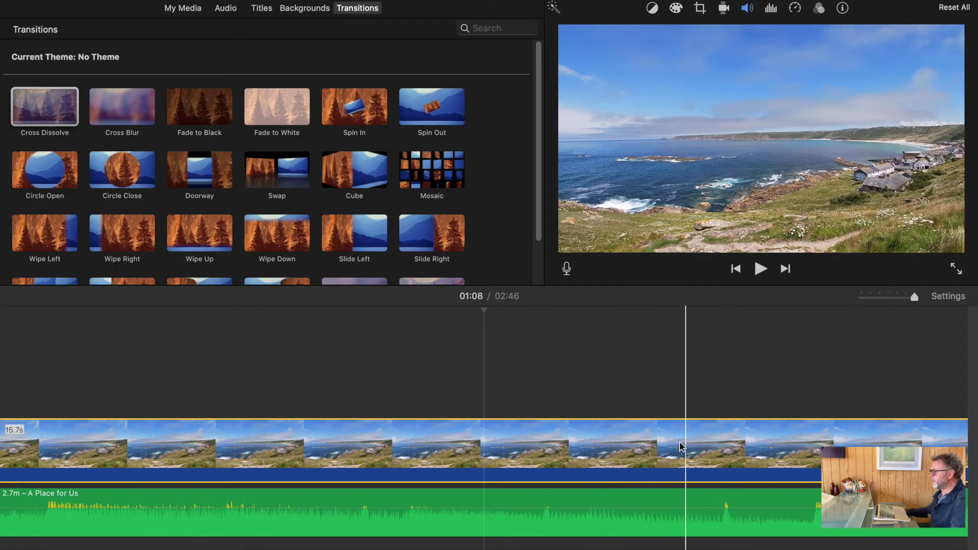
- Split the rocky coastline clip at 01:08 and delete the part after the split
{"action": "right_click", "coordinate": [500, 449]}
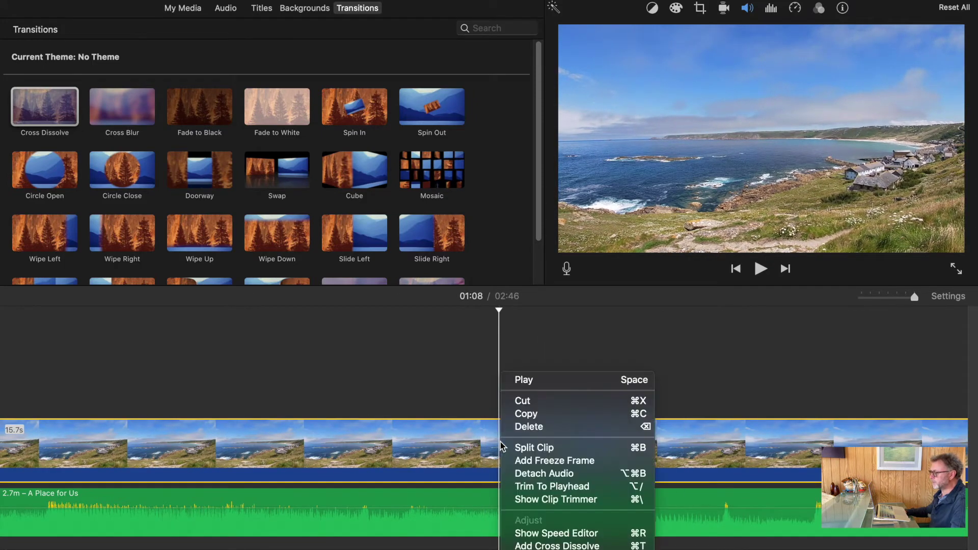
{"action": "left_click", "coordinate": [512, 447]}
{"action": "left_click", "coordinate": [576, 439]}
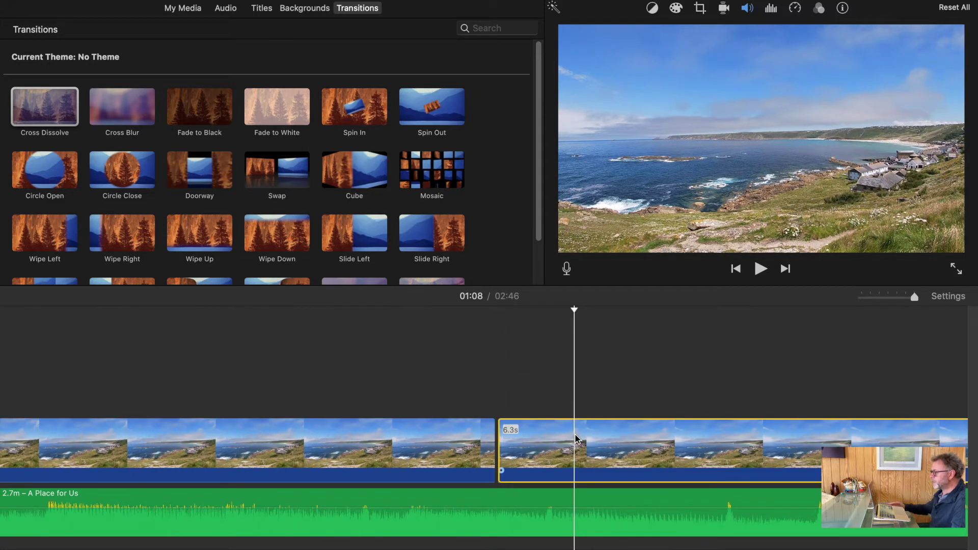
{"action": "key", "text": "Delete"}
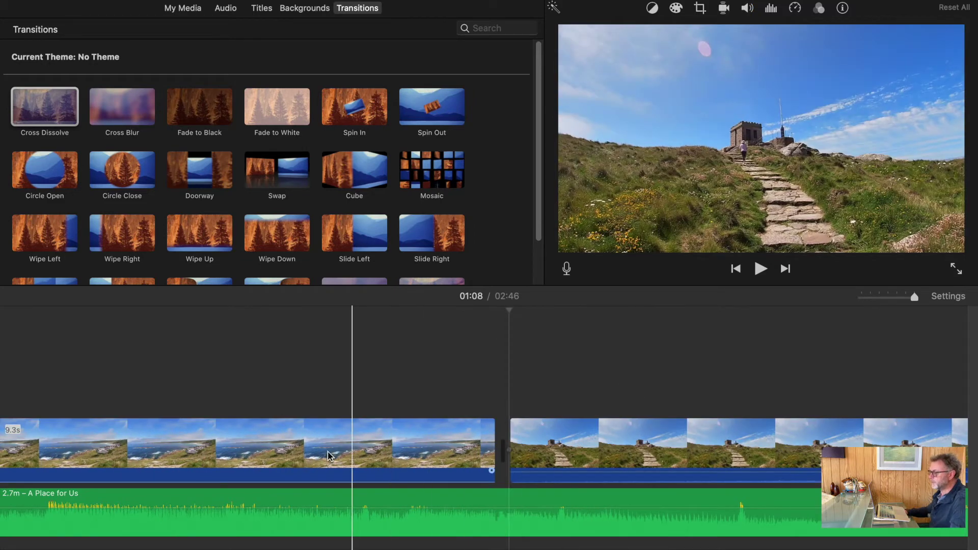
- Insert a Cross Dissolve between the rocky coastline clip and the stone steps clip, and play across it into the steps clip
{"action": "left_click_drag", "start_coordinate": [54, 112], "coordinate": [324, 451]}
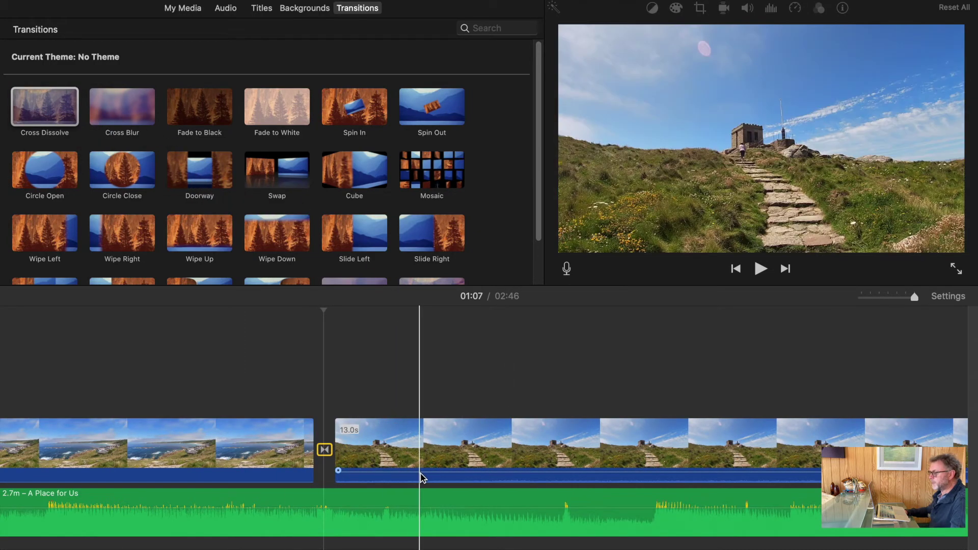
{"action": "left_click", "coordinate": [45, 443]}
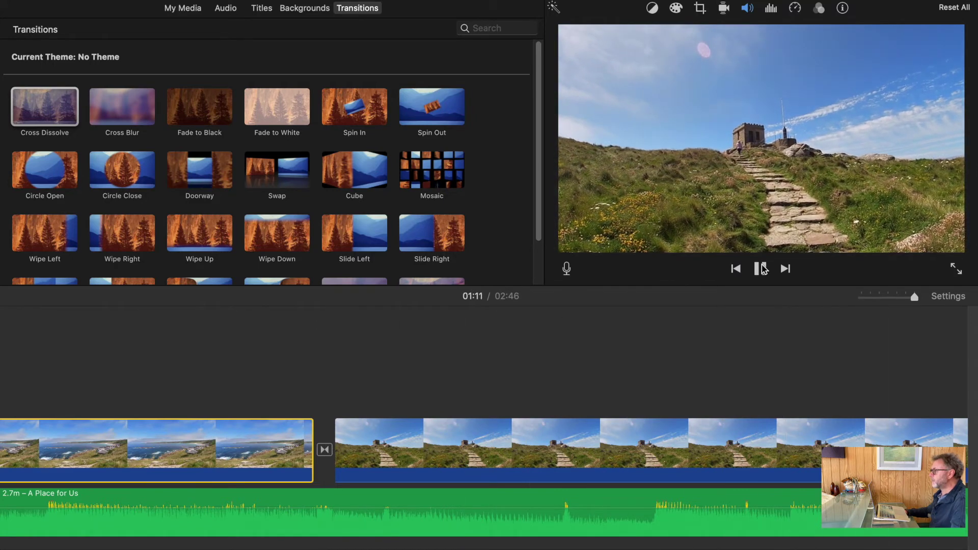
- Split the stone steps clip at 01:12 and delete the part after the split
{"action": "left_click", "coordinate": [488, 433]}
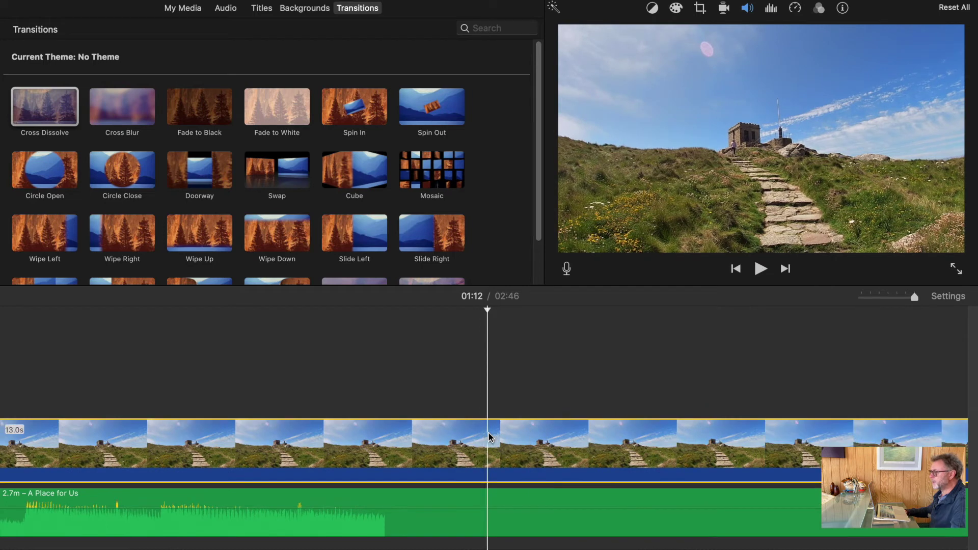
{"action": "right_click", "coordinate": [488, 432]}
{"action": "left_click", "coordinate": [502, 448]}
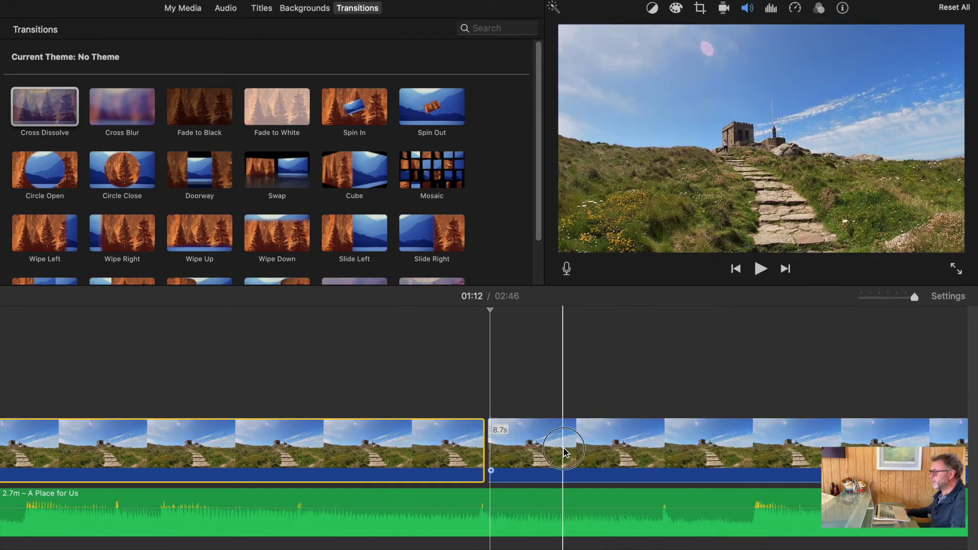
{"action": "left_click", "coordinate": [564, 449]}
{"action": "key", "text": "Delete"}
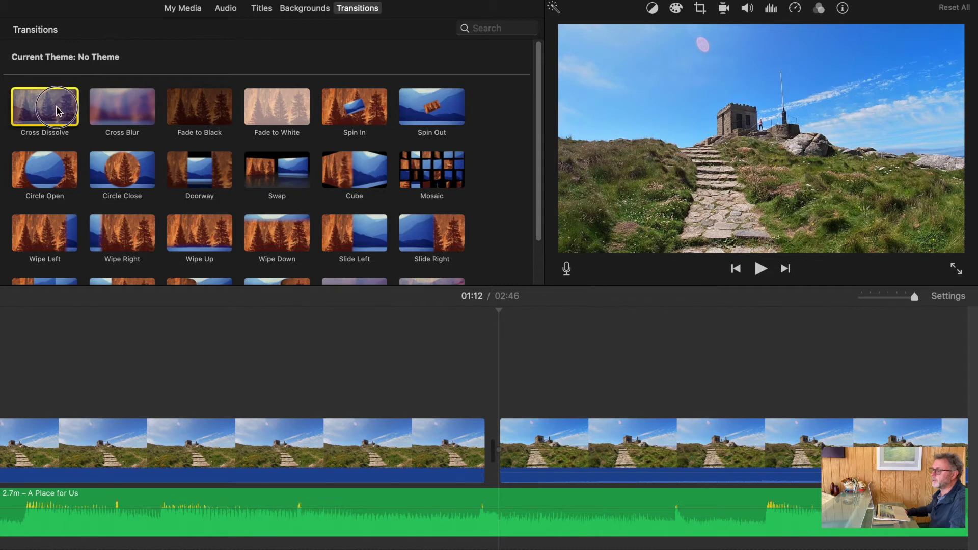
- Insert a Cross Dissolve between the first stone steps clip and the closer stone steps clip, and play across it
{"action": "left_click_drag", "start_coordinate": [56, 111], "coordinate": [315, 450]}
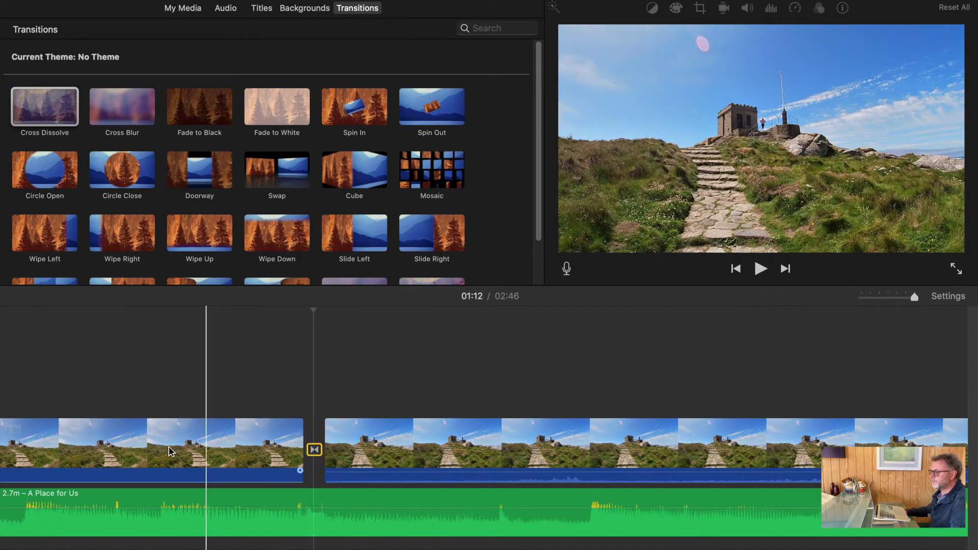
{"action": "left_click", "coordinate": [60, 448]}
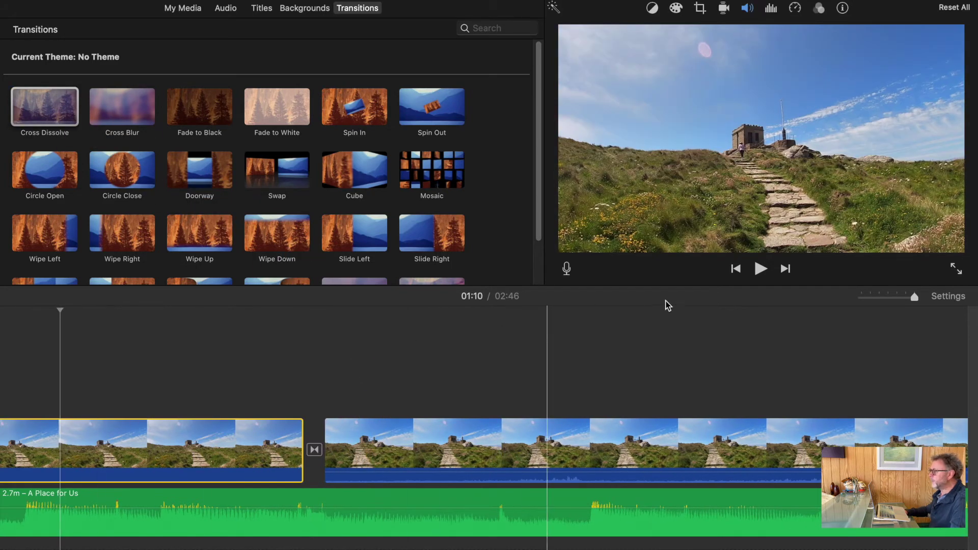
{"action": "left_click", "coordinate": [761, 270]}
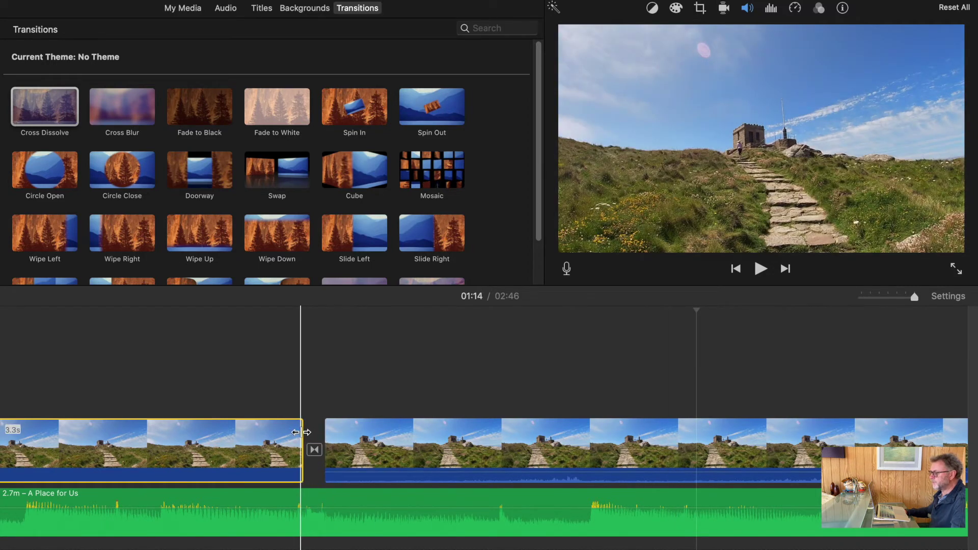
- Extend the first stone steps clip's end to 4.8 s and place the playhead at 01:11 in that clip
{"action": "left_click_drag", "start_coordinate": [301, 432], "coordinate": [579, 433]}
{"action": "left_click", "coordinate": [117, 433]}
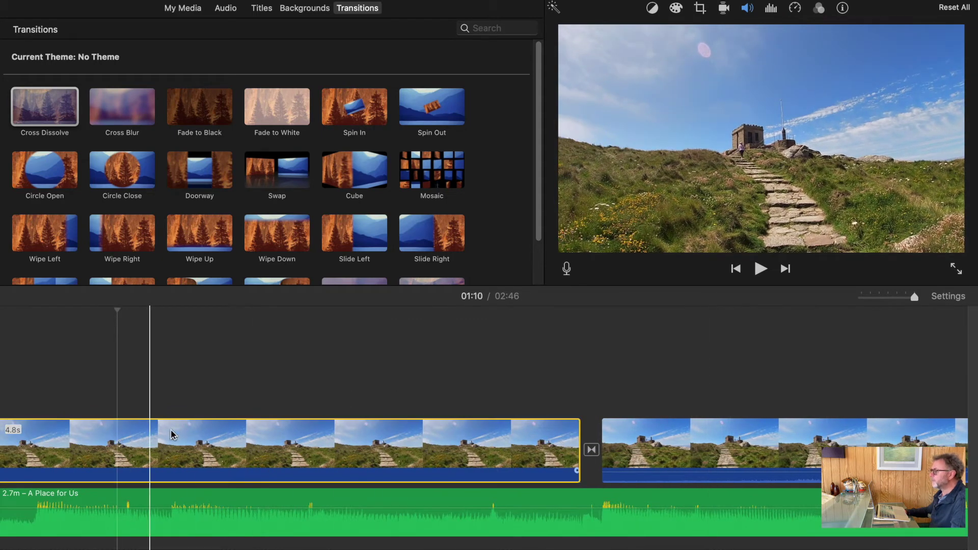
{"action": "left_click", "coordinate": [301, 433]}
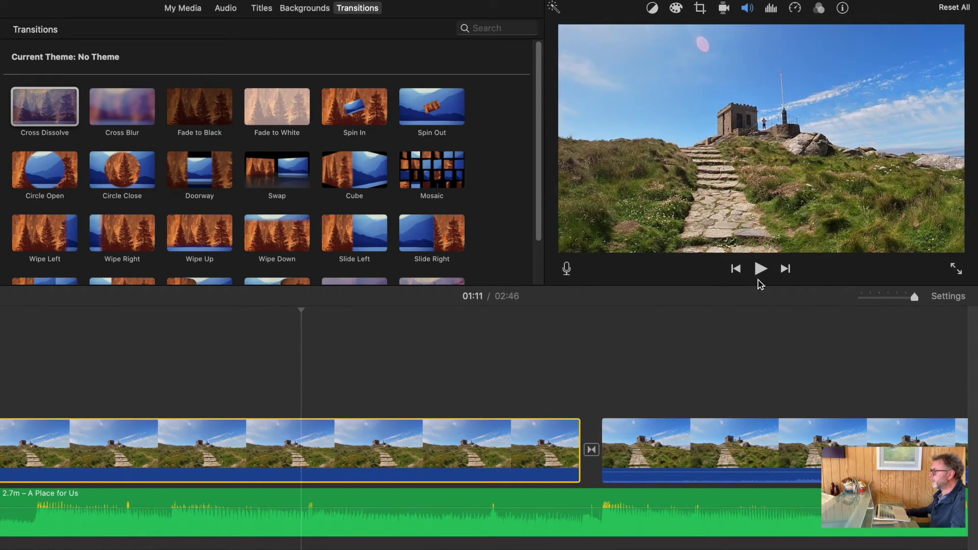
- Extend the end of the first stone steps clip slightly, and lower the closer stone steps clip's audio to 0%
{"action": "left_click", "coordinate": [759, 269]}
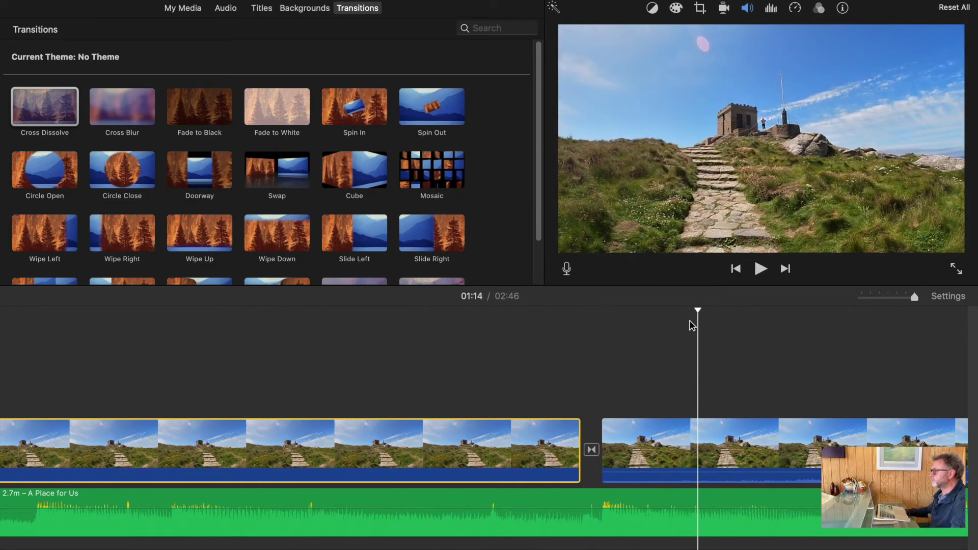
{"action": "left_click_drag", "start_coordinate": [579, 422], "coordinate": [586, 422]}
{"action": "left_click", "coordinate": [483, 438]}
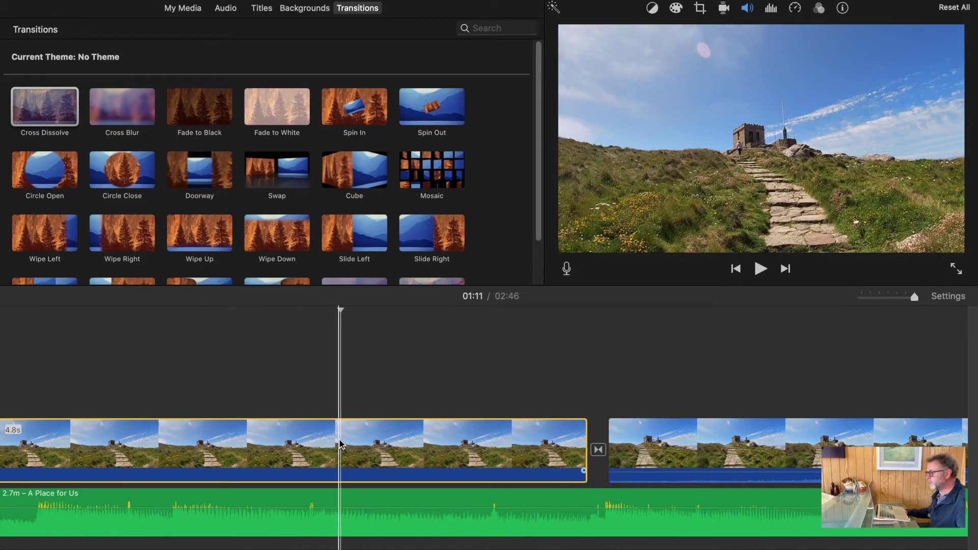
{"action": "left_click", "coordinate": [637, 458]}
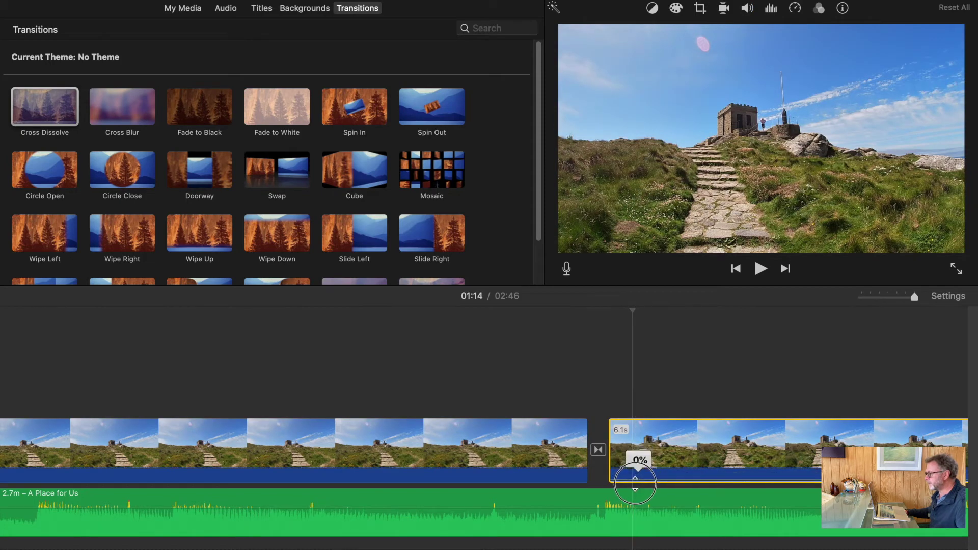
- Play from the coastline clip across both dissolves, and set the first stone steps clip's speed to Slow
{"action": "scroll", "coordinate": [484, 449], "scroll_direction": "left", "scroll_amount": 10}
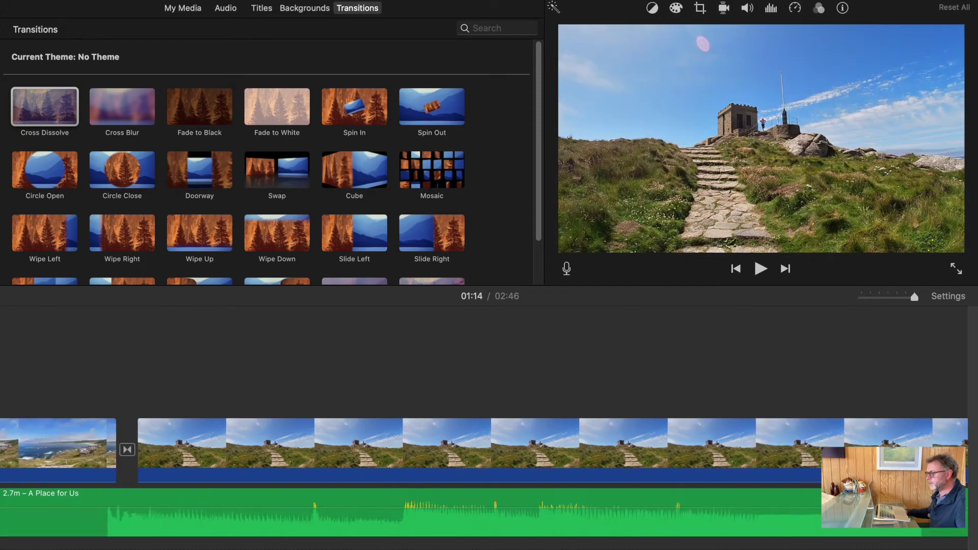
{"action": "left_click", "coordinate": [312, 443]}
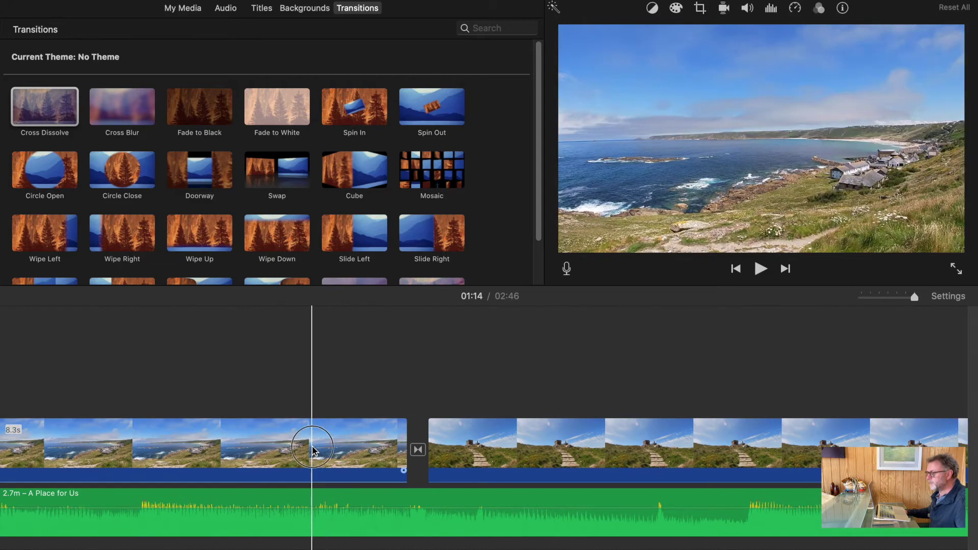
{"action": "left_click", "coordinate": [761, 269]}
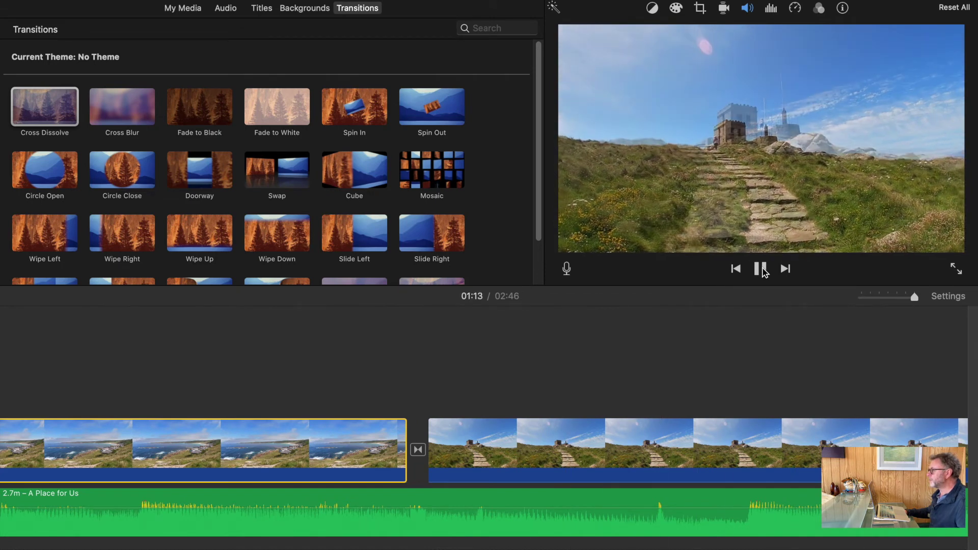
{"action": "left_click", "coordinate": [764, 272]}
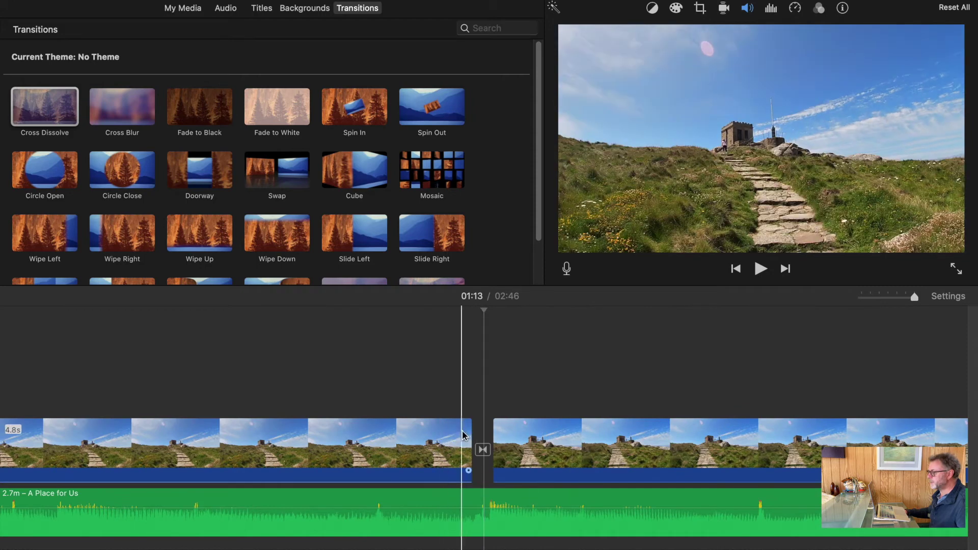
{"action": "left_click", "coordinate": [426, 448]}
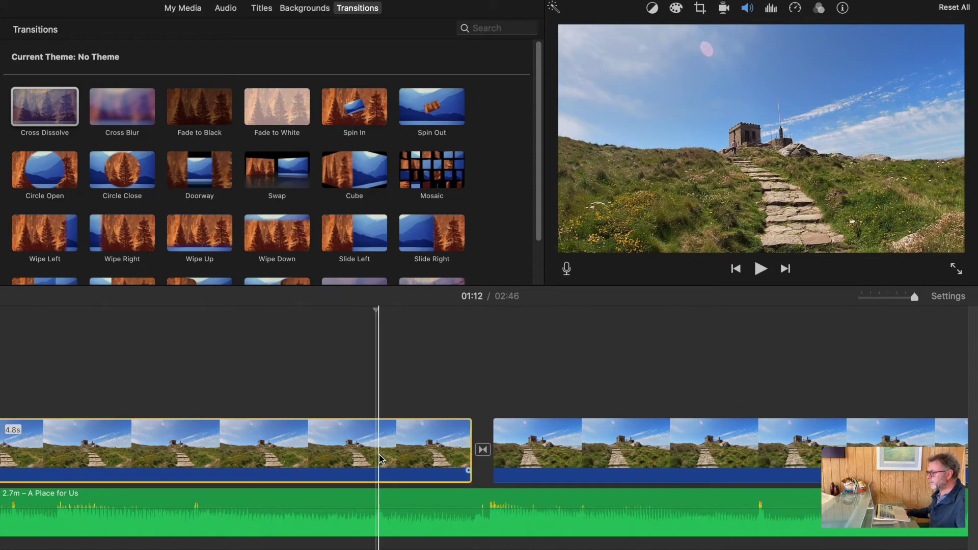
{"action": "left_click", "coordinate": [795, 8]}
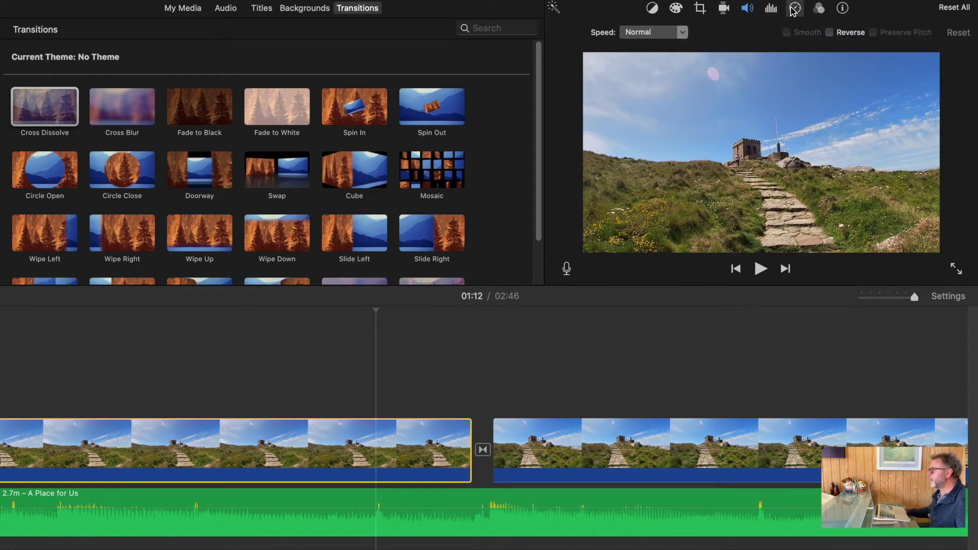
{"action": "left_click", "coordinate": [683, 33]}
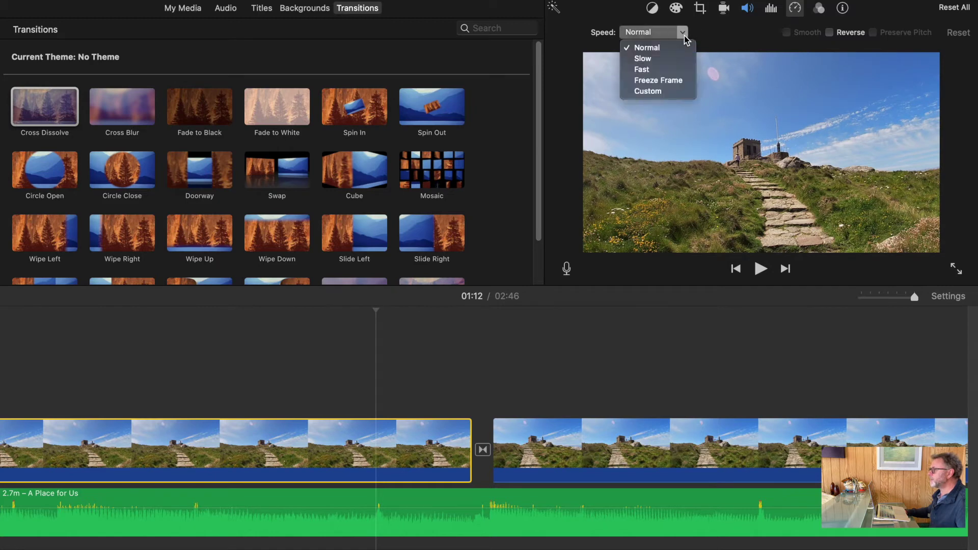
{"action": "left_click", "coordinate": [679, 60]}
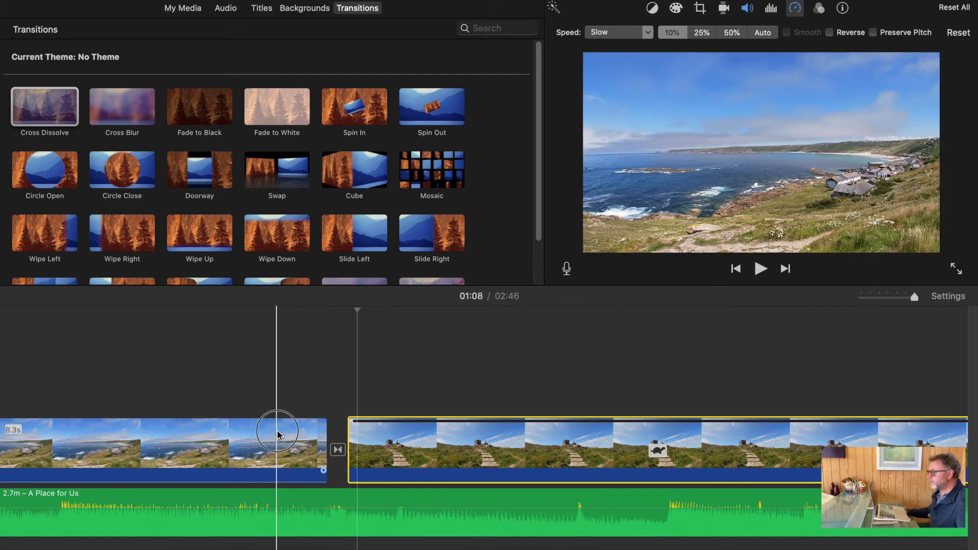
- Split the slowed stone steps clip at 01:13, removing the part after it, and join it to the closer steps clip with a Cross Dissolve
{"action": "left_click", "coordinate": [276, 437]}
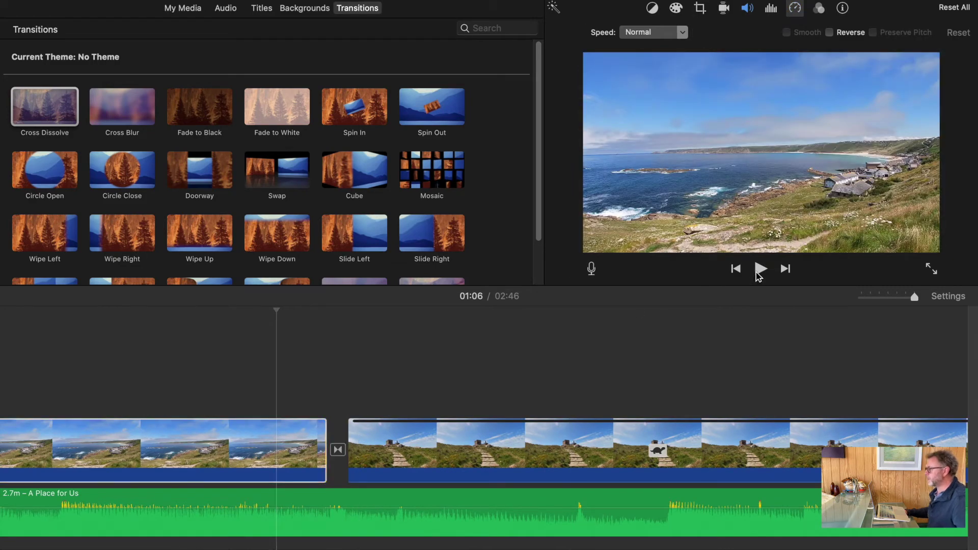
{"action": "left_click", "coordinate": [759, 270]}
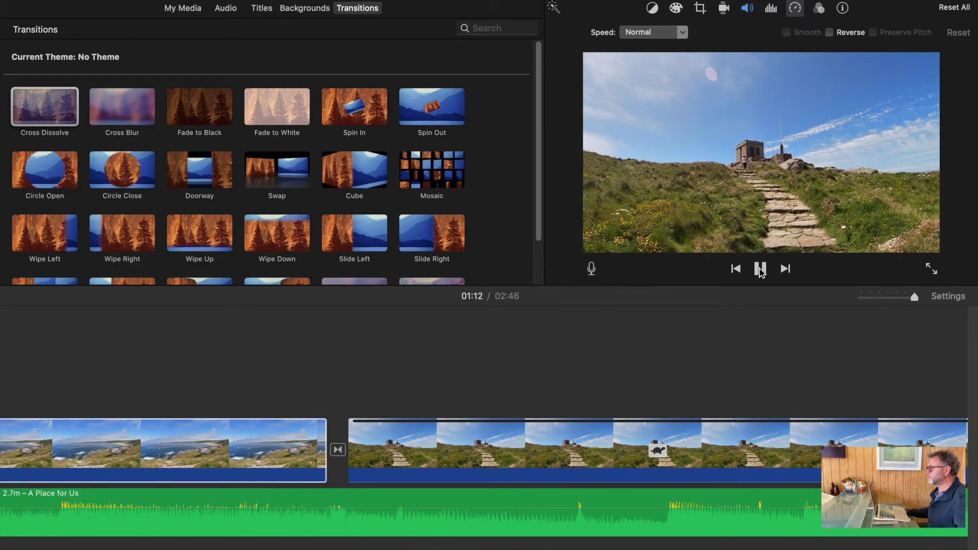
{"action": "left_click", "coordinate": [759, 270]}
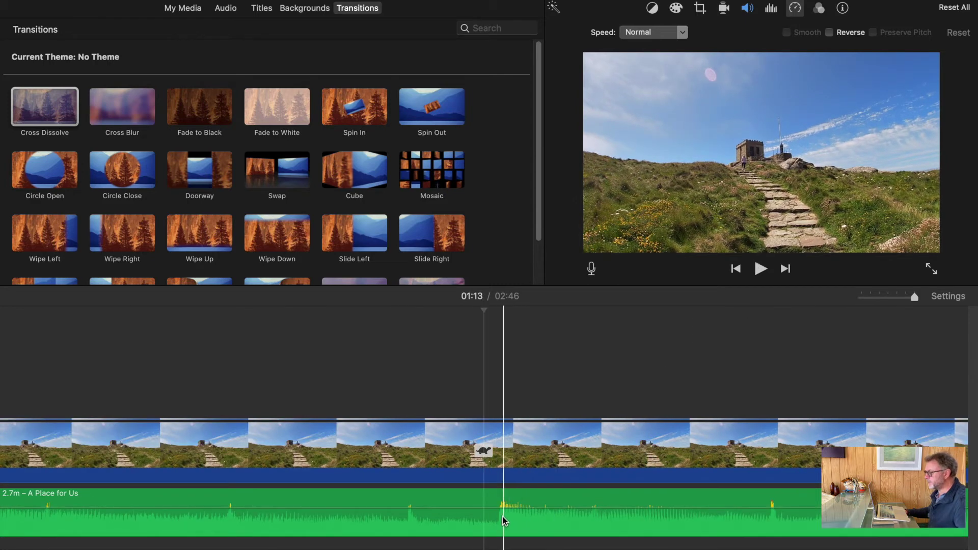
{"action": "left_click", "coordinate": [483, 427]}
{"action": "right_click", "coordinate": [484, 430]}
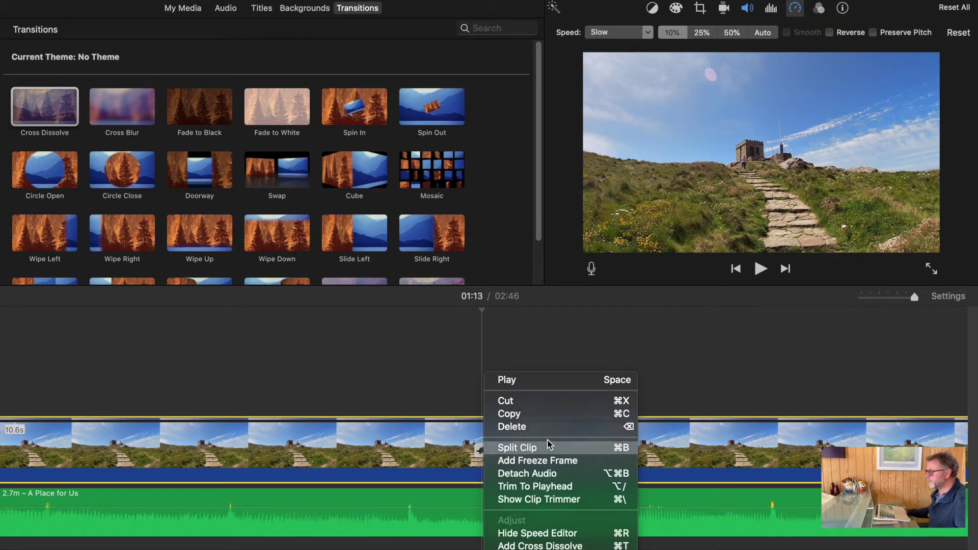
{"action": "left_click", "coordinate": [520, 447]}
{"action": "key", "text": "super+t"}
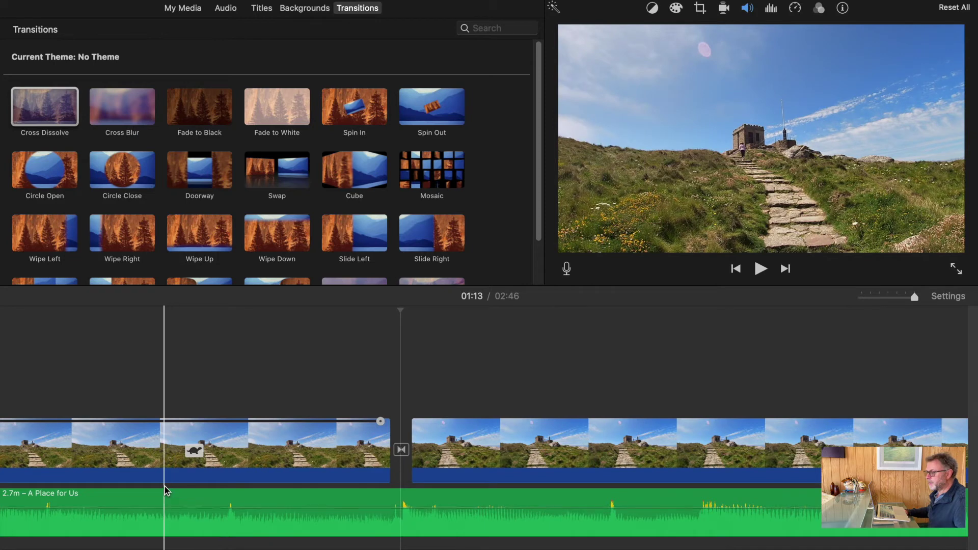
- Play into the closer stone steps clip, split it at 01:18 and delete the part after the split
{"action": "left_click", "coordinate": [56, 459]}
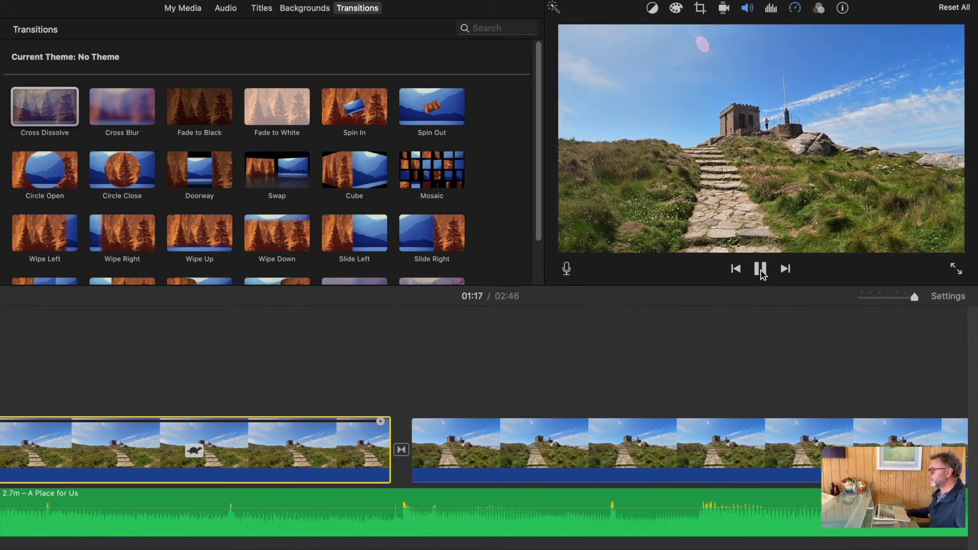
{"action": "left_click", "coordinate": [761, 270]}
{"action": "left_click", "coordinate": [478, 448]}
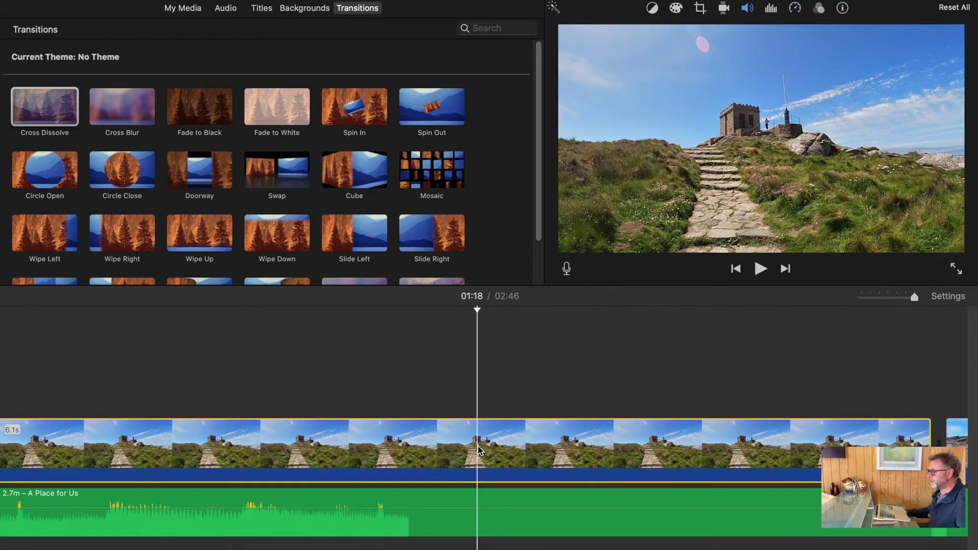
{"action": "right_click", "coordinate": [478, 447]}
{"action": "left_click", "coordinate": [512, 448]}
{"action": "left_click", "coordinate": [563, 444]}
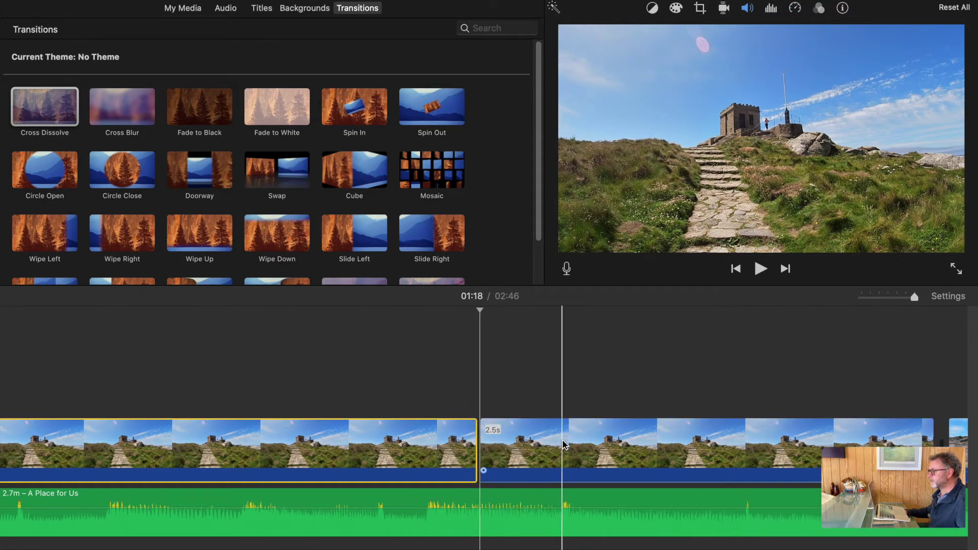
{"action": "key", "text": "Delete"}
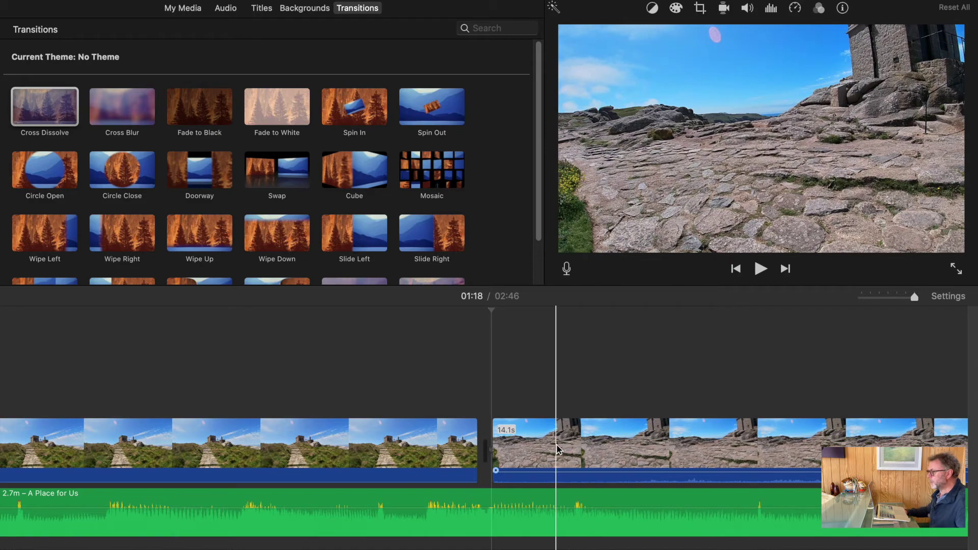
- Insert a Cross Dissolve between the closer stone steps clip and the rocky ground clip, and play across it
{"action": "left_click_drag", "start_coordinate": [22, 97], "coordinate": [304, 453]}
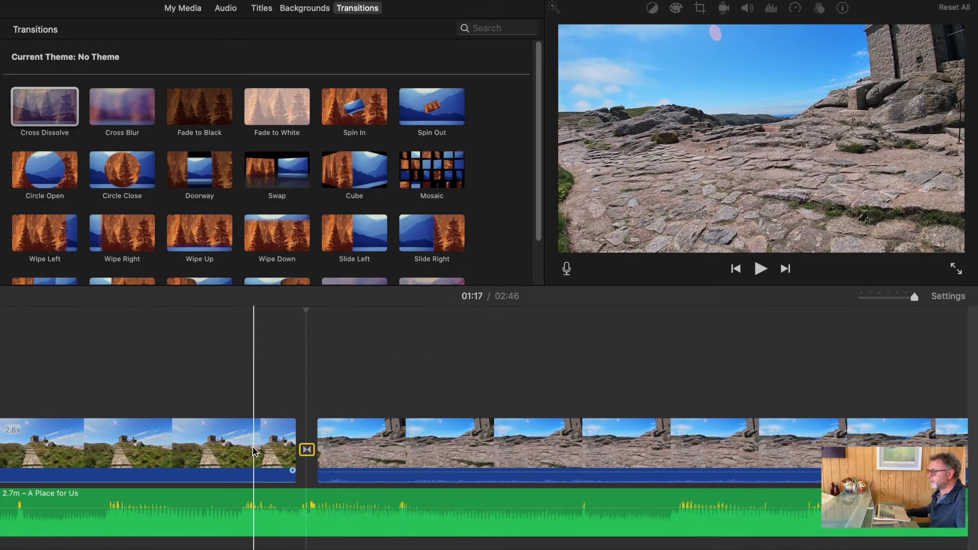
{"action": "left_click", "coordinate": [197, 427]}
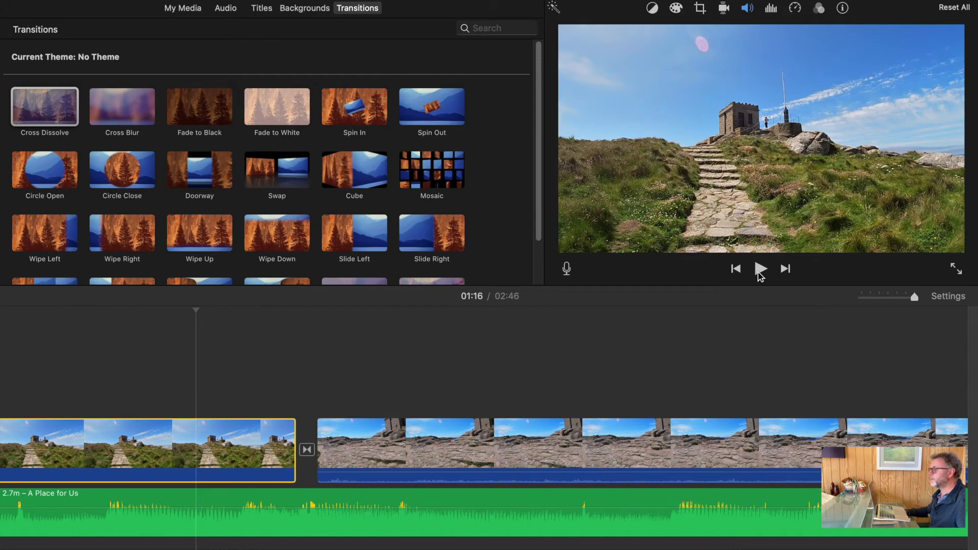
{"action": "left_click", "coordinate": [760, 269]}
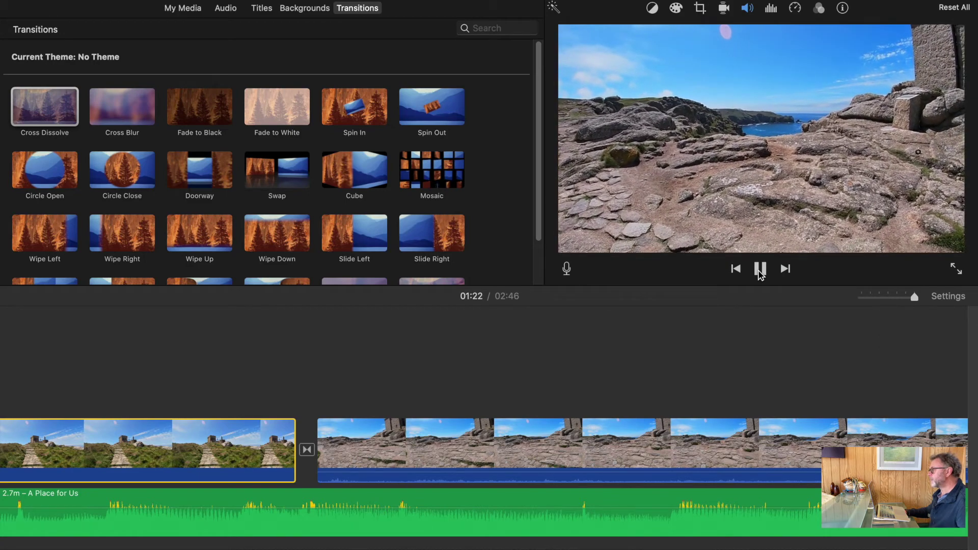
{"action": "left_click", "coordinate": [760, 270]}
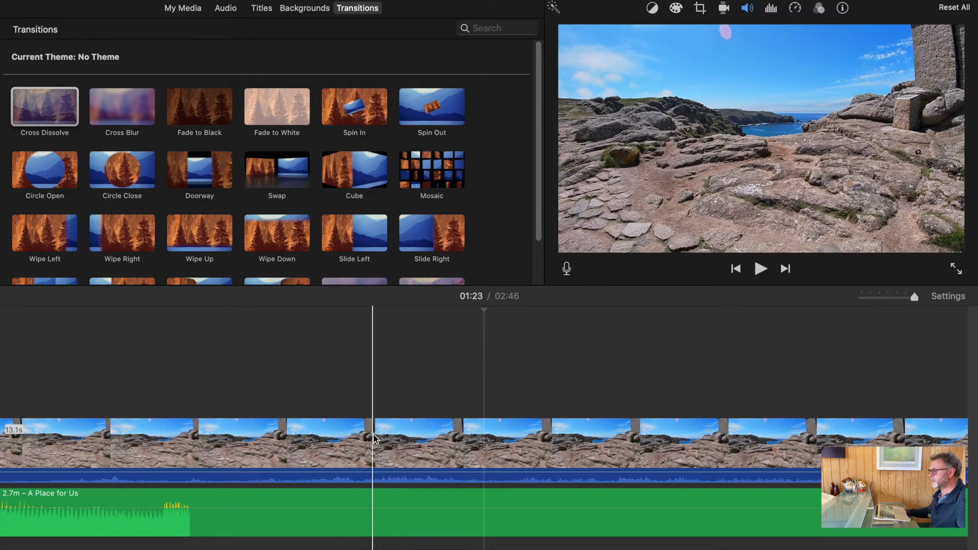
- Remove the rocky ground clip's part before 01:22 by splitting it there, and mute the remaining clip's audio
{"action": "left_click", "coordinate": [373, 433]}
{"action": "right_click", "coordinate": [373, 433]}
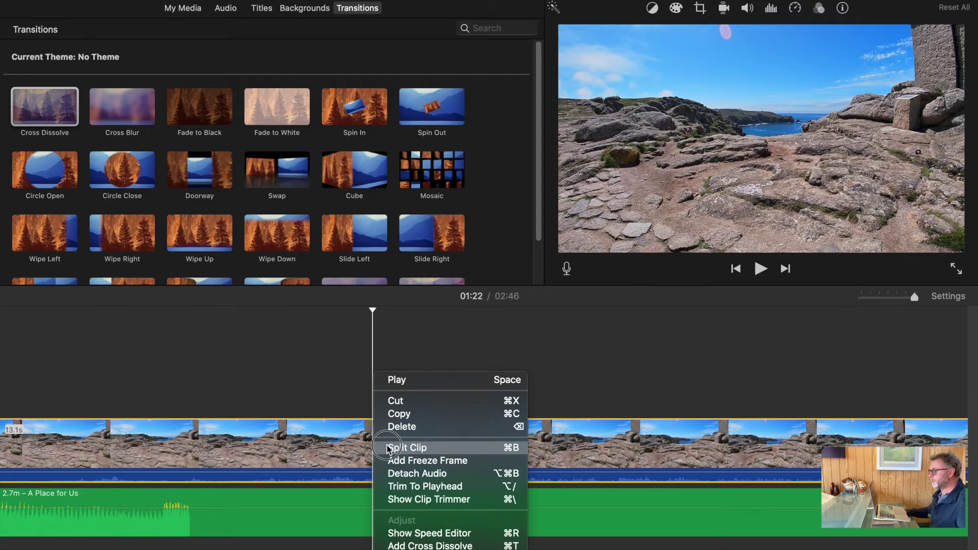
{"action": "left_click", "coordinate": [402, 448]}
{"action": "left_click", "coordinate": [305, 453]}
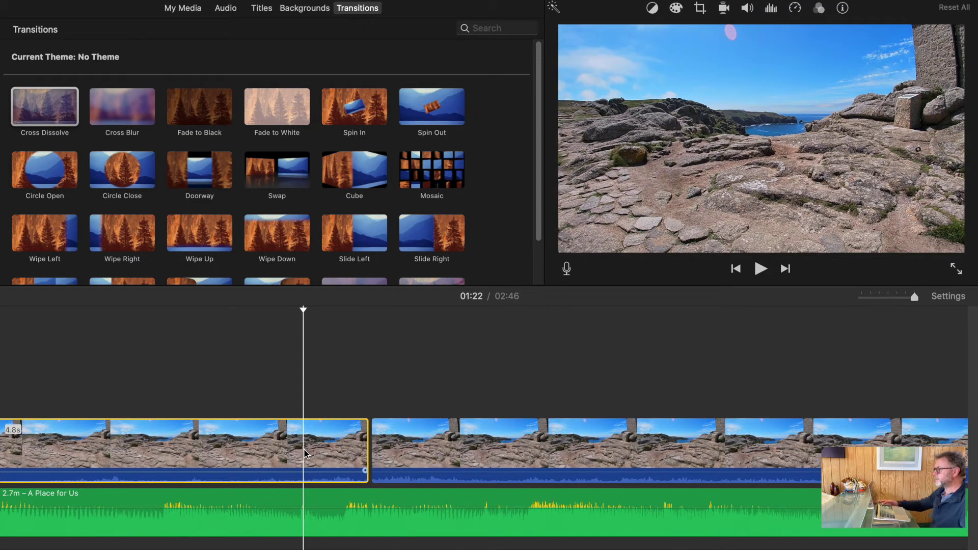
{"action": "key", "text": "Delete"}
{"action": "left_click", "coordinate": [546, 453]}
{"action": "left_click_drag", "start_coordinate": [545, 471], "coordinate": [545, 481]}
- Set the closer stone steps clip's speed to Slow
{"action": "left_click", "coordinate": [421, 449]}
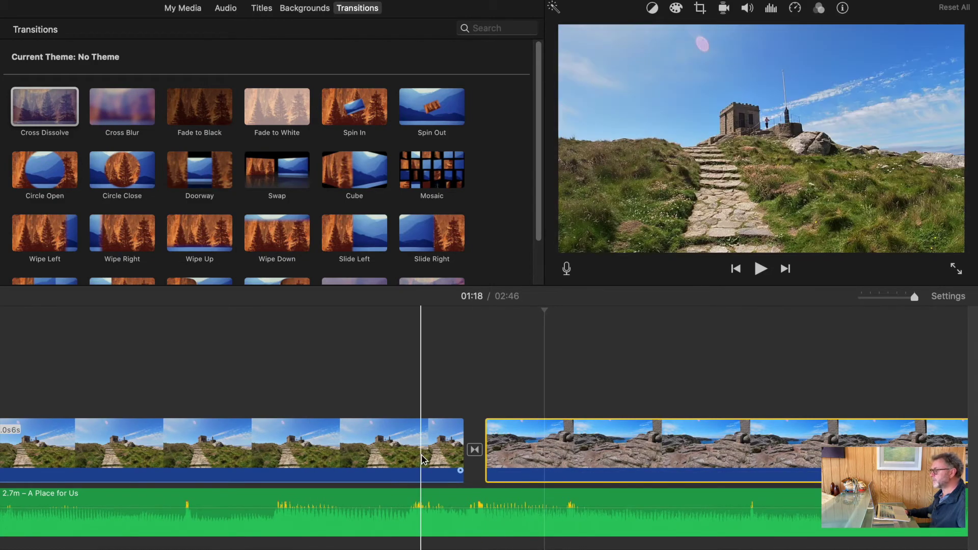
{"action": "left_click", "coordinate": [796, 8]}
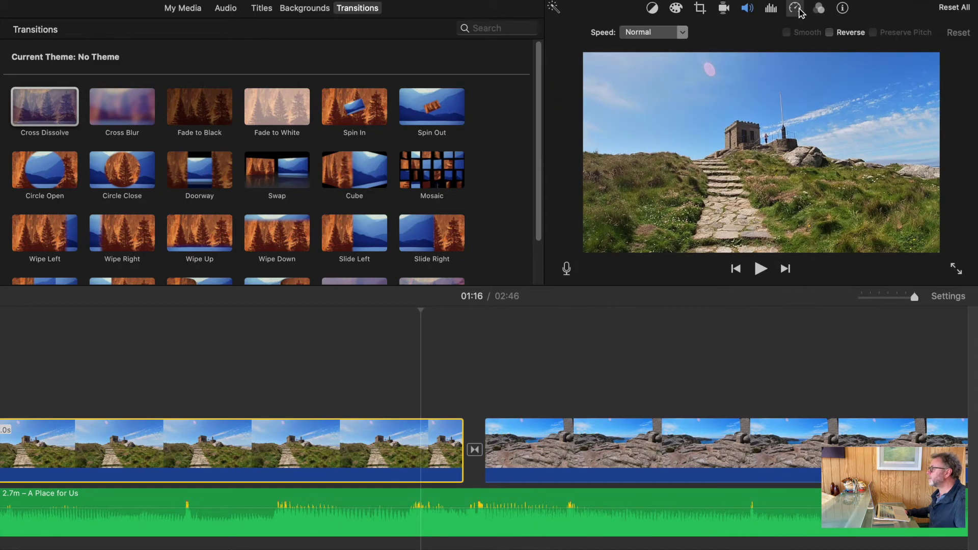
{"action": "left_click", "coordinate": [682, 32]}
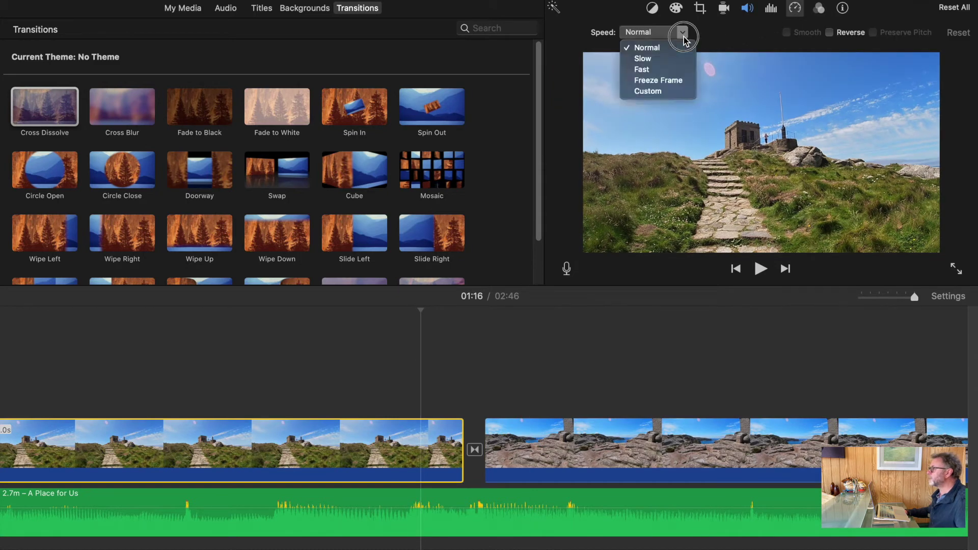
{"action": "left_click", "coordinate": [671, 60]}
- Play from the first slowed stone steps clip into the rocky ground clip, and check the rocky clip's start and end
{"action": "left_click", "coordinate": [321, 434]}
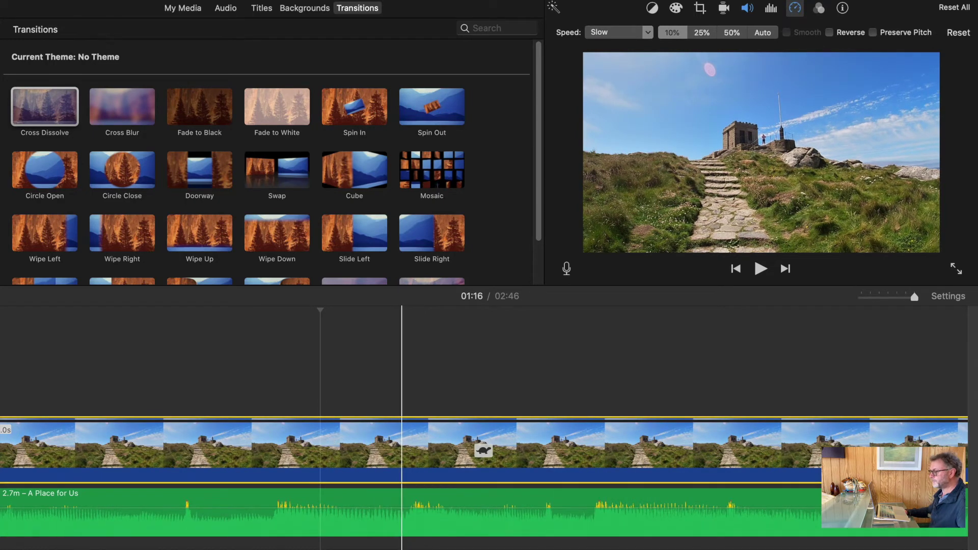
{"action": "key", "text": "super+t"}
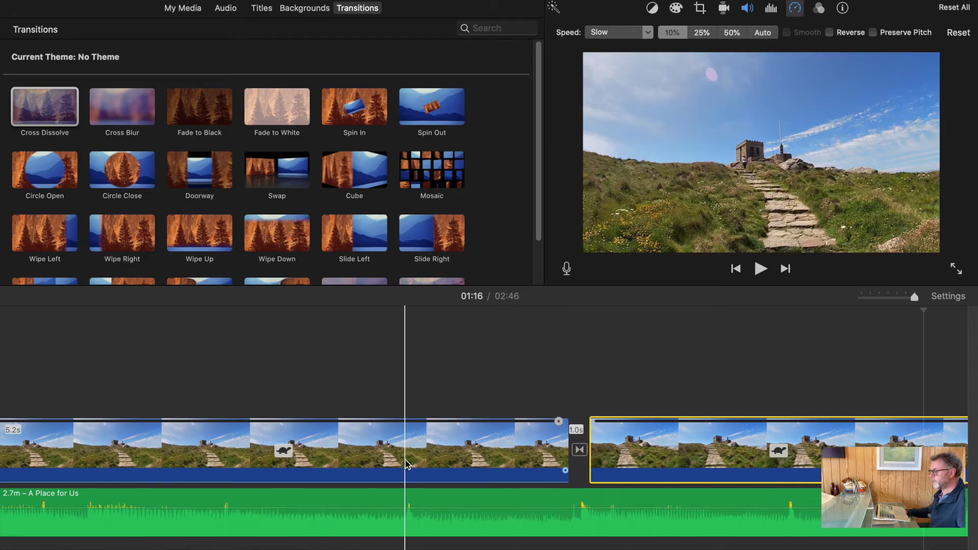
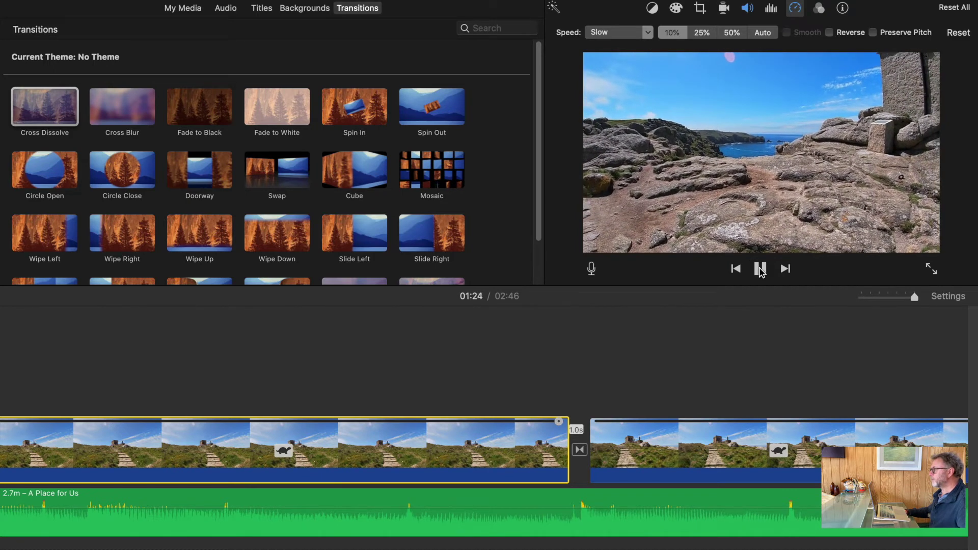
{"action": "left_click", "coordinate": [760, 269]}
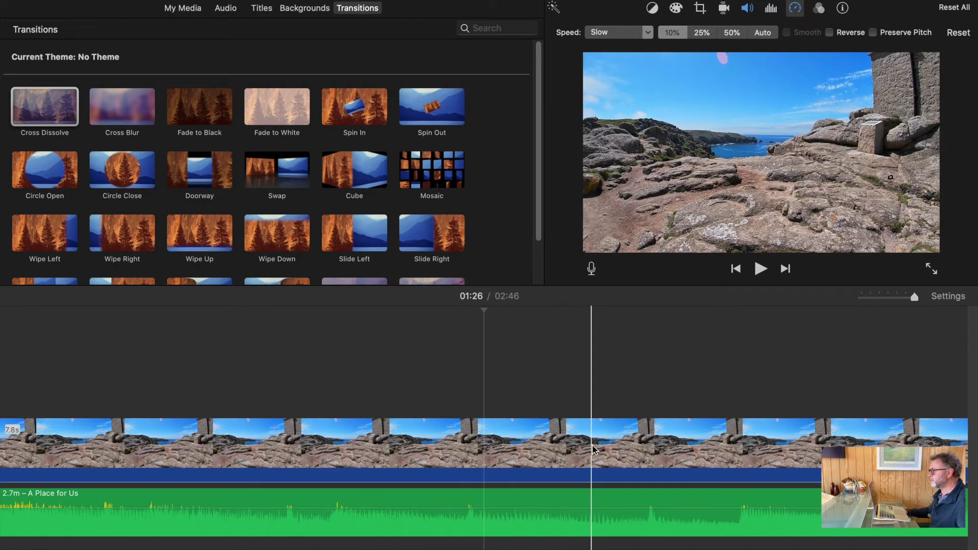
{"action": "scroll", "coordinate": [382, 529], "scroll_direction": "right", "scroll_amount": 10}
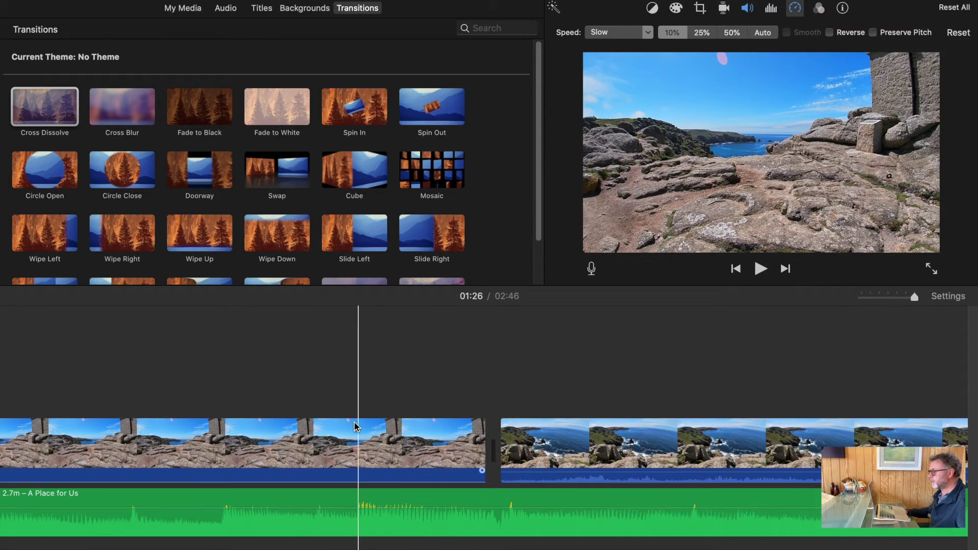
{"action": "scroll", "coordinate": [424, 539], "scroll_direction": "left", "scroll_amount": 10}
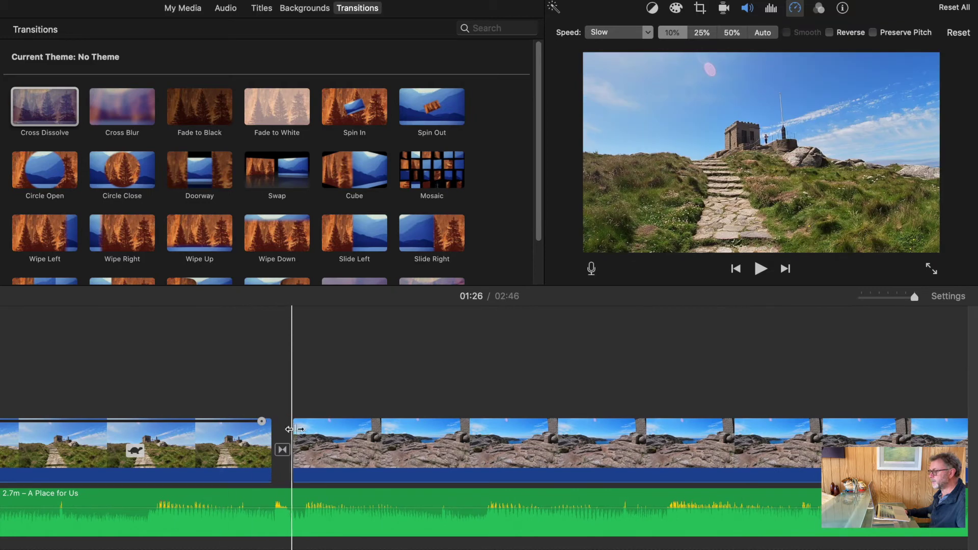
- Shorten the end of the slowed closer stone steps clip, and play from it into the rocky ground clip
{"action": "left_click", "coordinate": [336, 429]}
{"action": "left_click_drag", "start_coordinate": [294, 434], "coordinate": [147, 459]}
{"action": "left_click", "coordinate": [87, 443]}
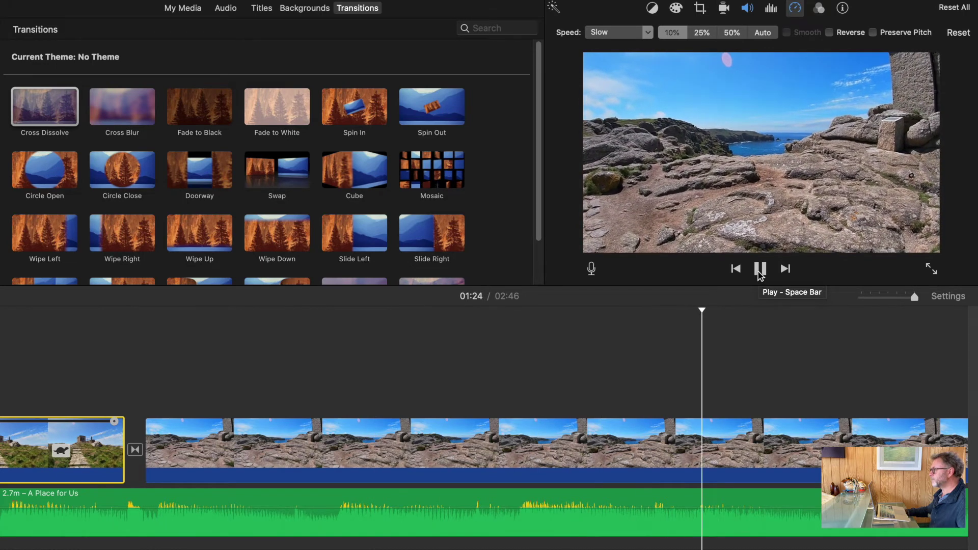
{"action": "left_click", "coordinate": [760, 269]}
- Remove the rocky ground clip's part after 01:24 by splitting it there
{"action": "right_click", "coordinate": [730, 441]}
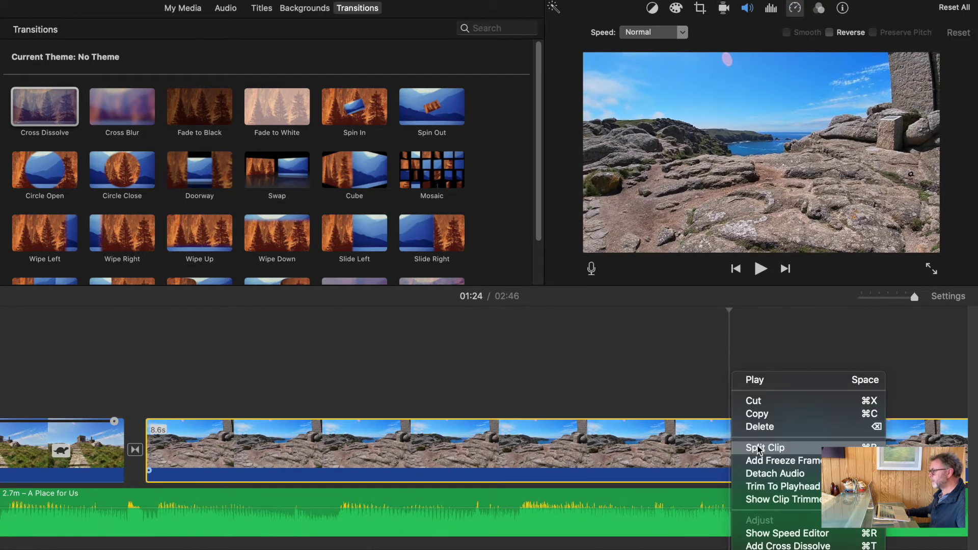
{"action": "left_click", "coordinate": [798, 444]}
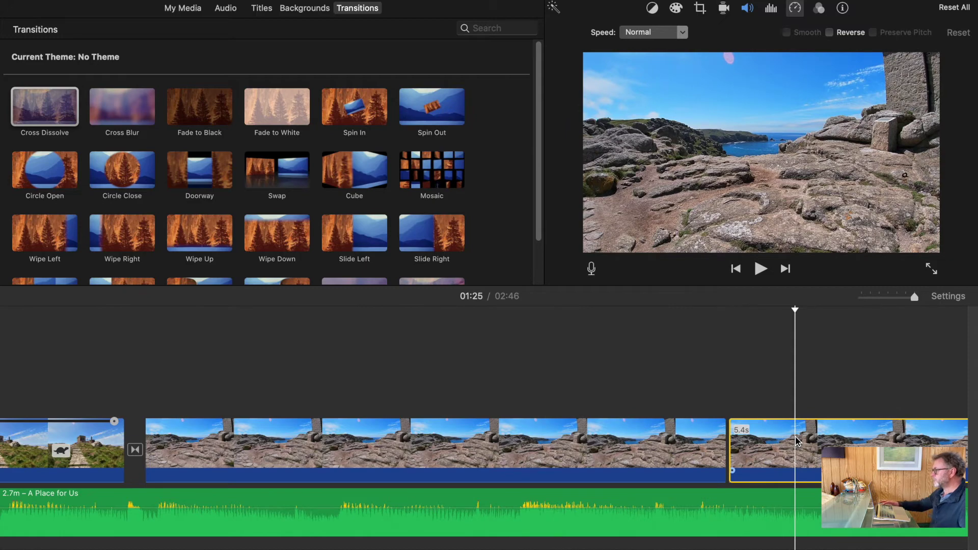
{"action": "key", "text": "Delete"}
- Insert a Cross Dissolve between the rocky ground clip and the sea cliffs clip, and play across it
{"action": "left_click_drag", "start_coordinate": [53, 110], "coordinate": [554, 454]}
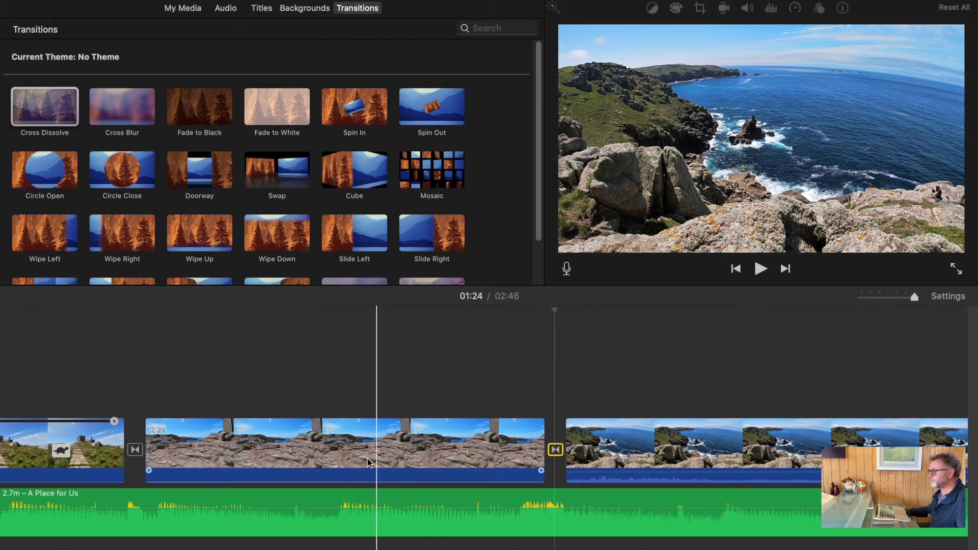
{"action": "left_click", "coordinate": [207, 443]}
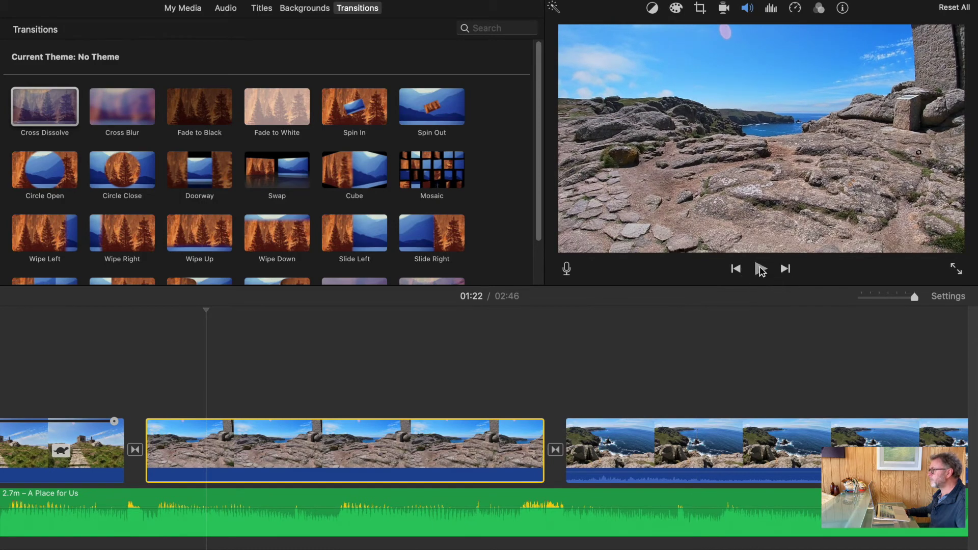
{"action": "left_click", "coordinate": [760, 269]}
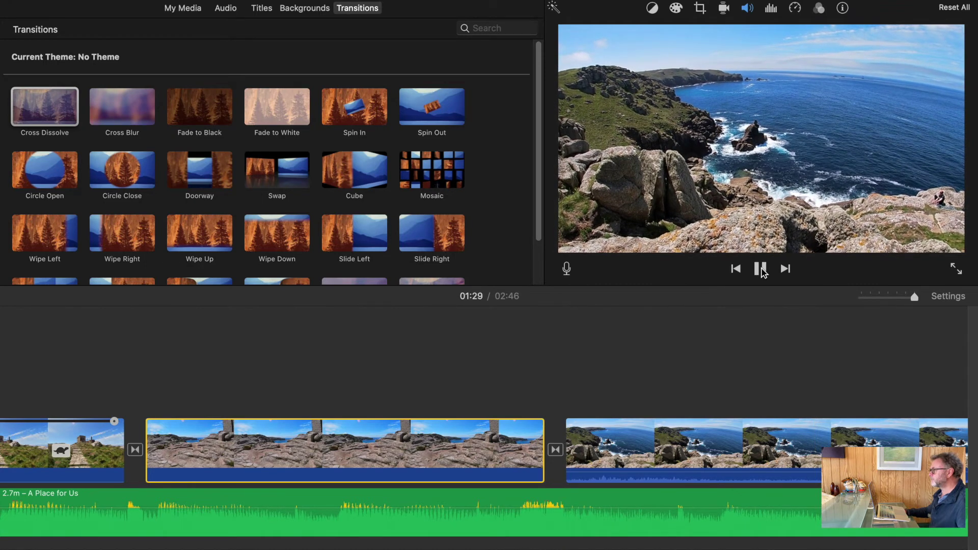
{"action": "left_click", "coordinate": [762, 269]}
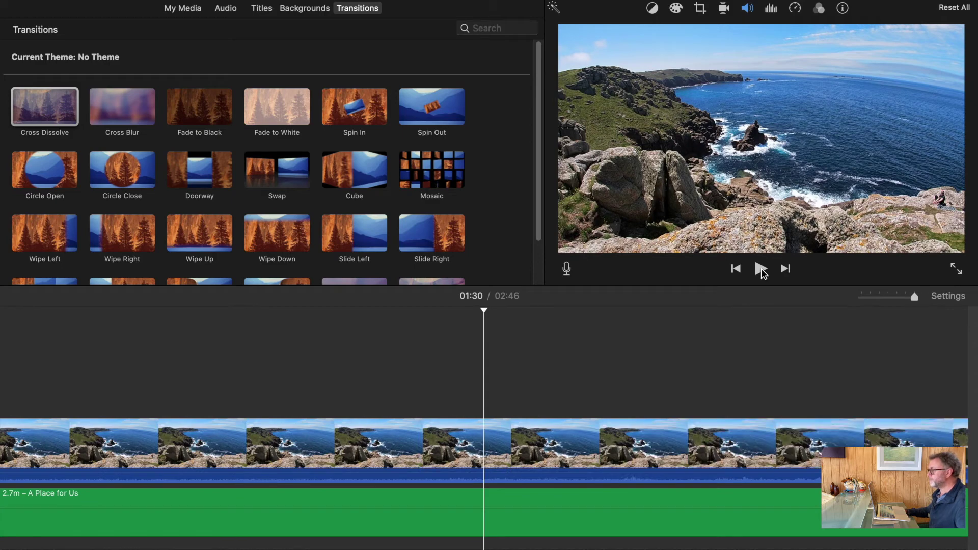
- Remove the sea cliffs clip's part after 01:31 by splitting it there
{"action": "left_click", "coordinate": [598, 433]}
{"action": "right_click", "coordinate": [600, 438]}
{"action": "left_click", "coordinate": [631, 447]}
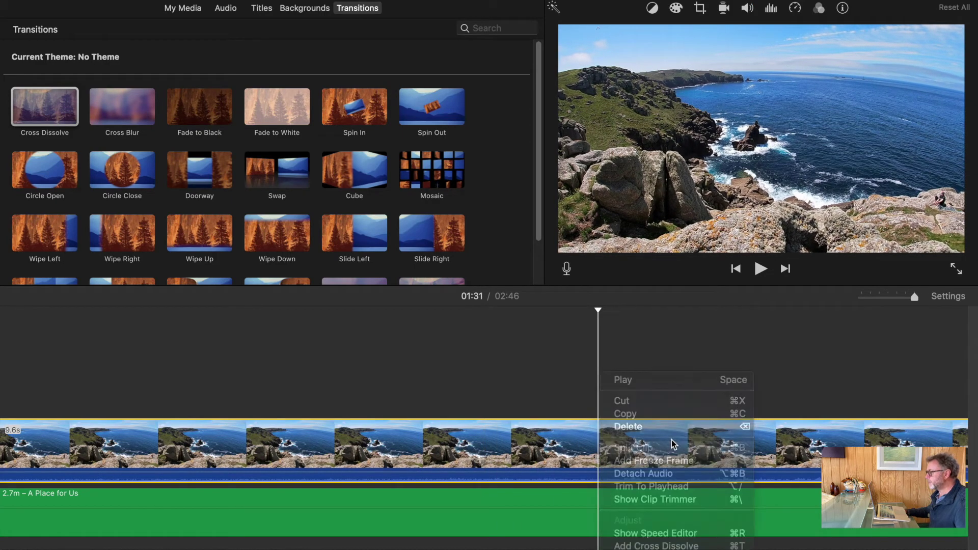
{"action": "key", "text": "Delete"}
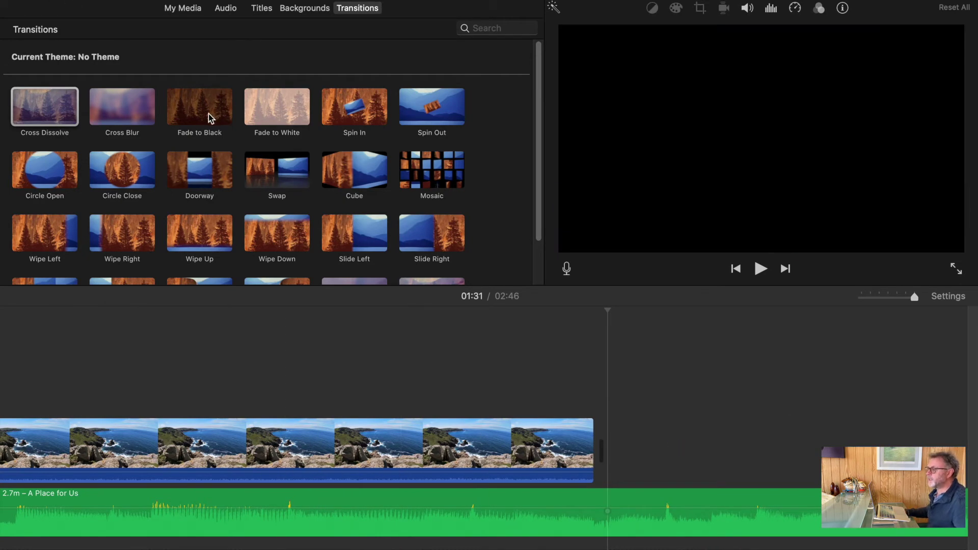
- Add a Fade to Black transition at the end of the sea cliffs clip, and play through it
{"action": "left_click_drag", "start_coordinate": [203, 113], "coordinate": [427, 447]}
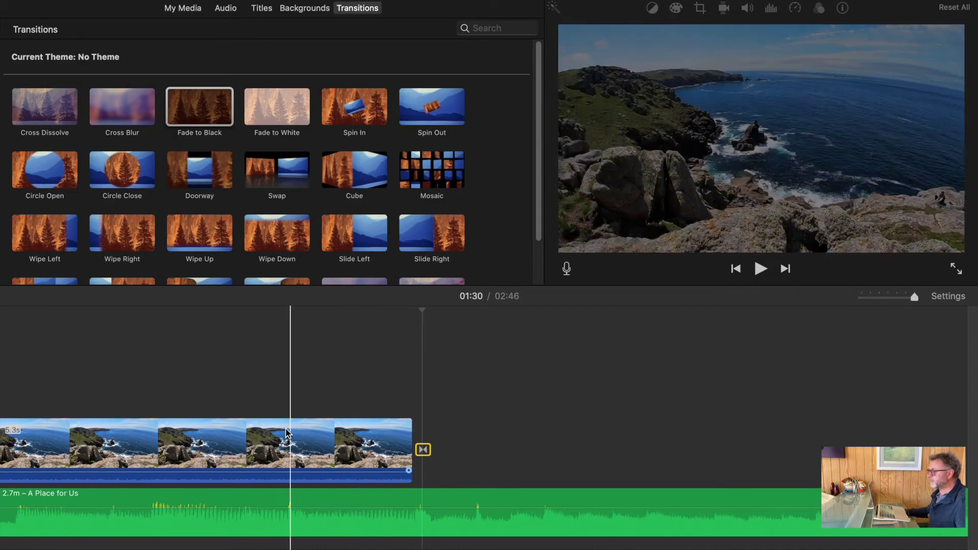
{"action": "left_click", "coordinate": [285, 437]}
{"action": "left_click", "coordinate": [759, 268]}
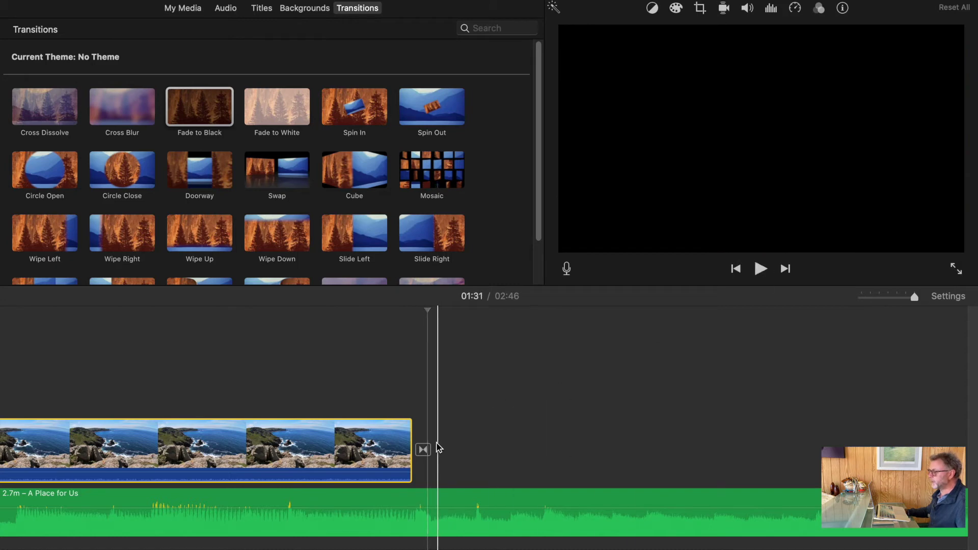
- Lengthen the closing Fade to Black in the Precision Editor by moving its start earlier, and play the ending
{"action": "left_click", "coordinate": [423, 450]}
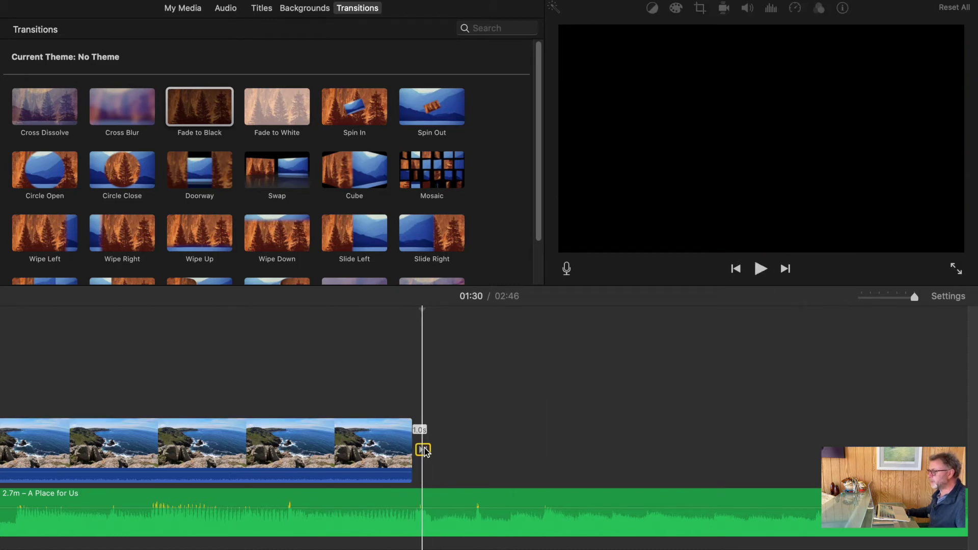
{"action": "right_click", "coordinate": [424, 452]}
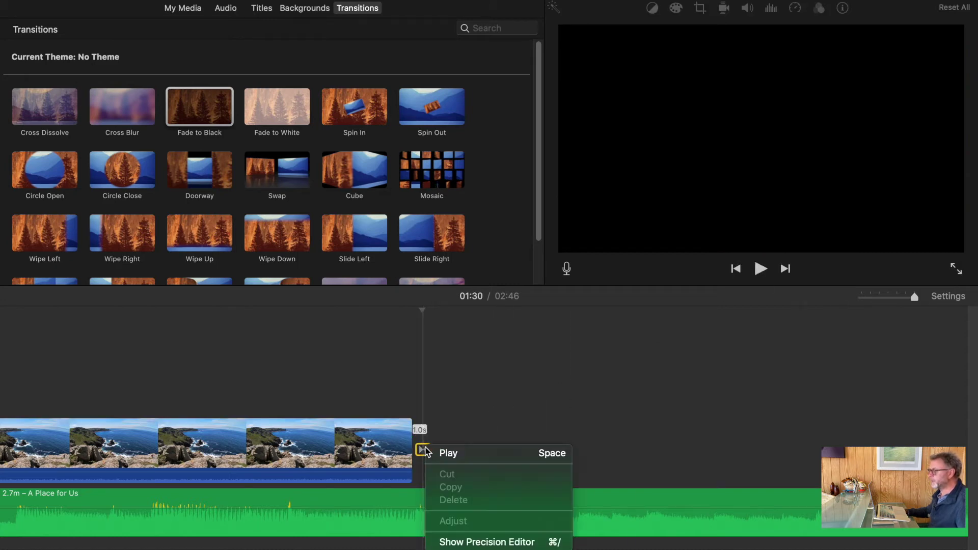
{"action": "left_click", "coordinate": [450, 543]}
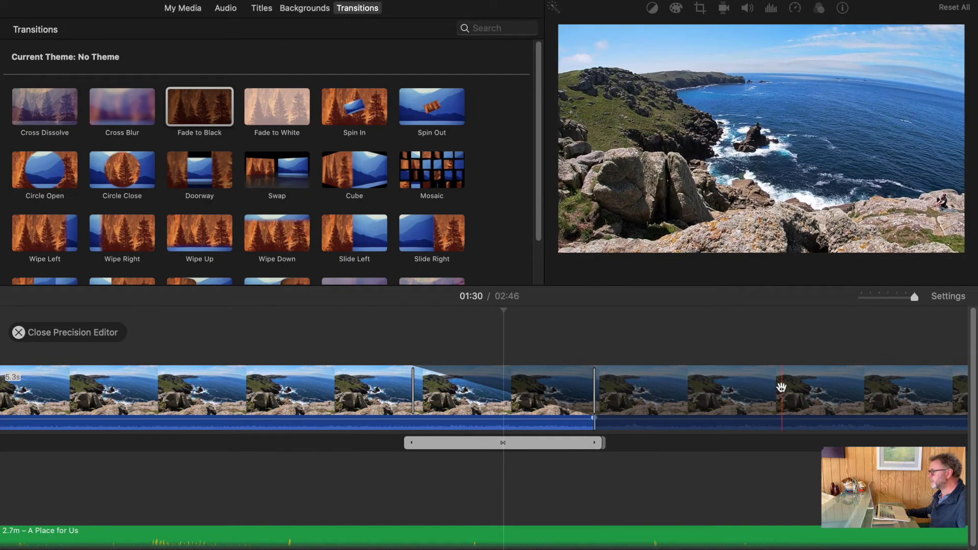
{"action": "left_click", "coordinate": [401, 441]}
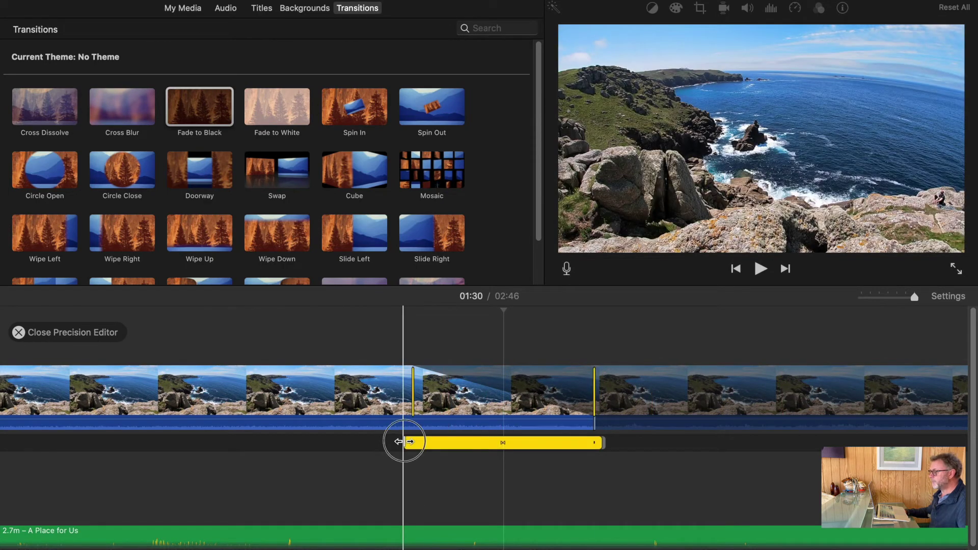
{"action": "left_click_drag", "start_coordinate": [399, 441], "coordinate": [270, 442]}
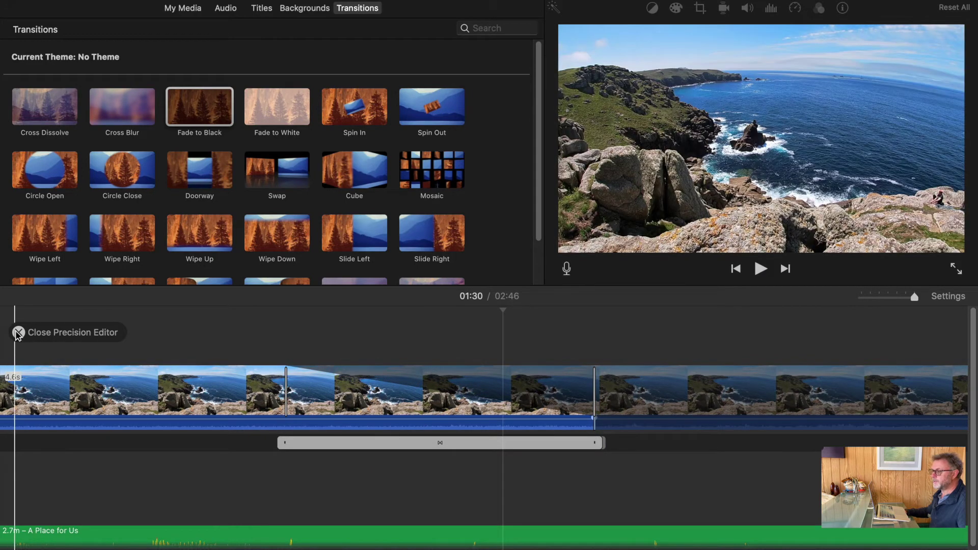
{"action": "left_click", "coordinate": [18, 332]}
{"action": "left_click", "coordinate": [80, 445]}
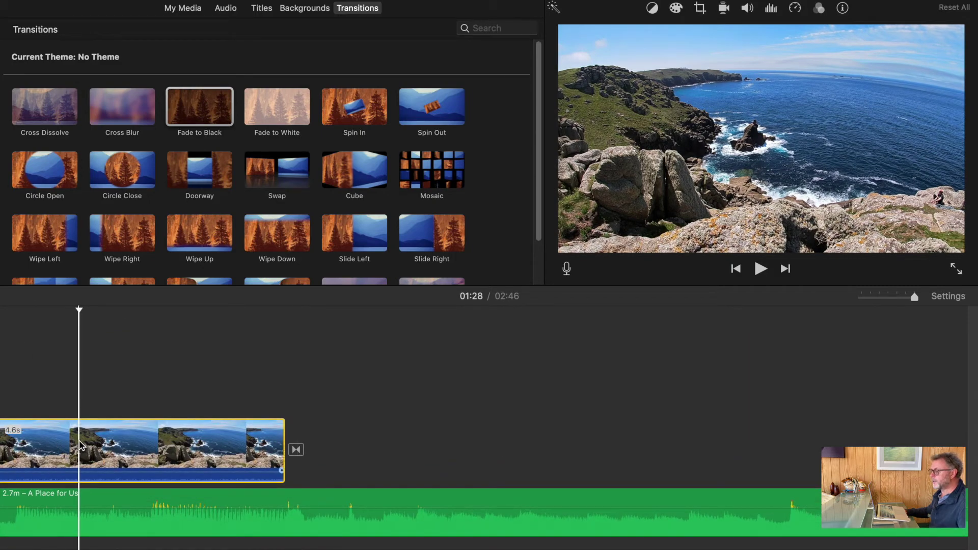
{"action": "left_click", "coordinate": [760, 269]}
{"action": "left_click", "coordinate": [760, 269]}
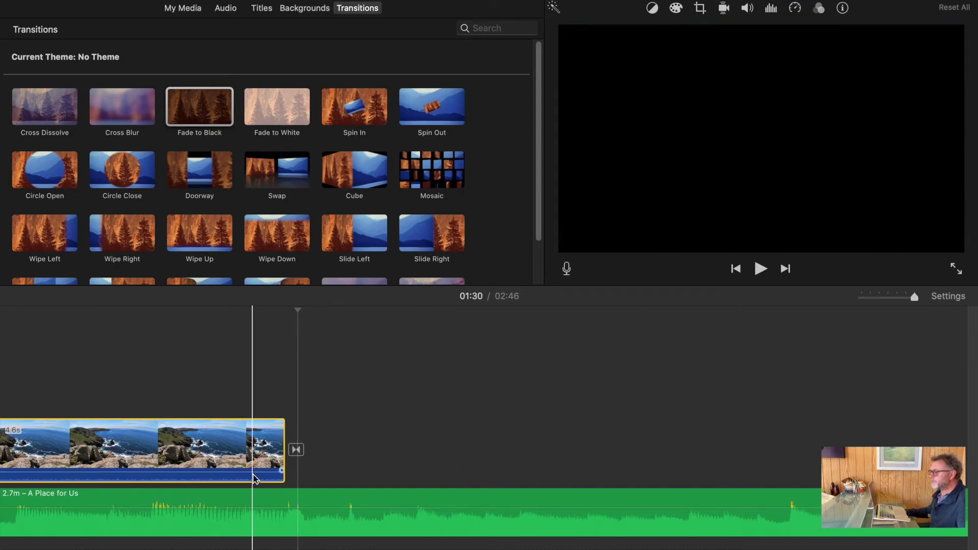
{"action": "left_click", "coordinate": [241, 448]}
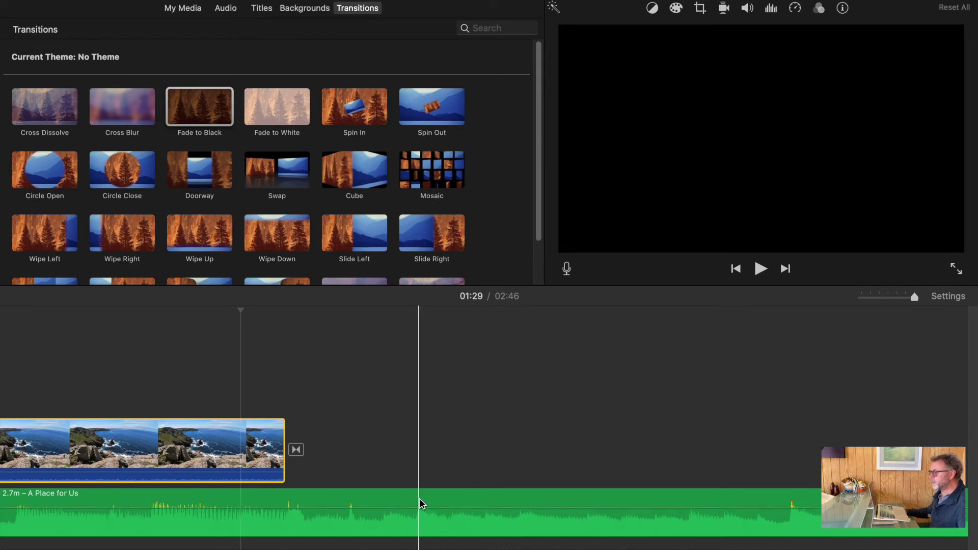
{"action": "left_click", "coordinate": [419, 499]}
{"action": "right_click", "coordinate": [439, 499]}
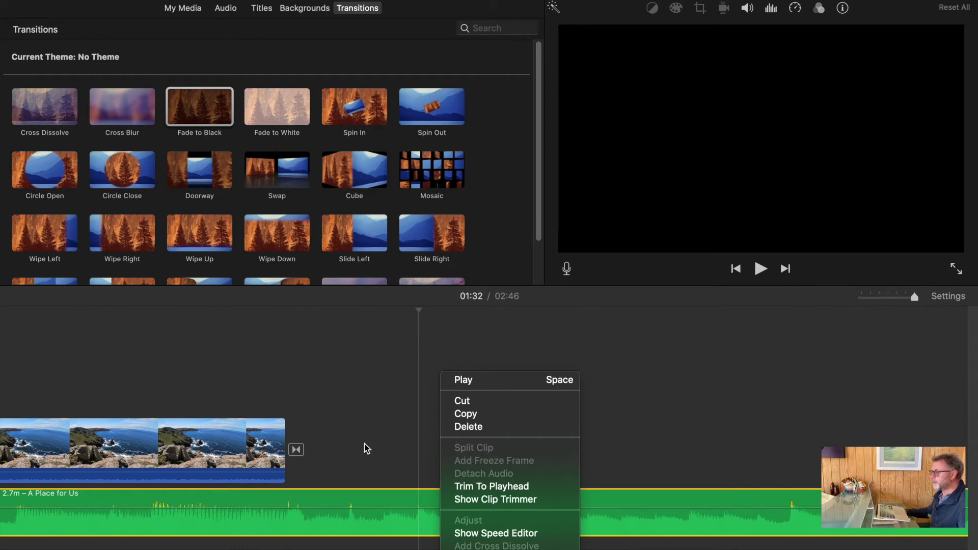
{"action": "key", "text": "Escape"}
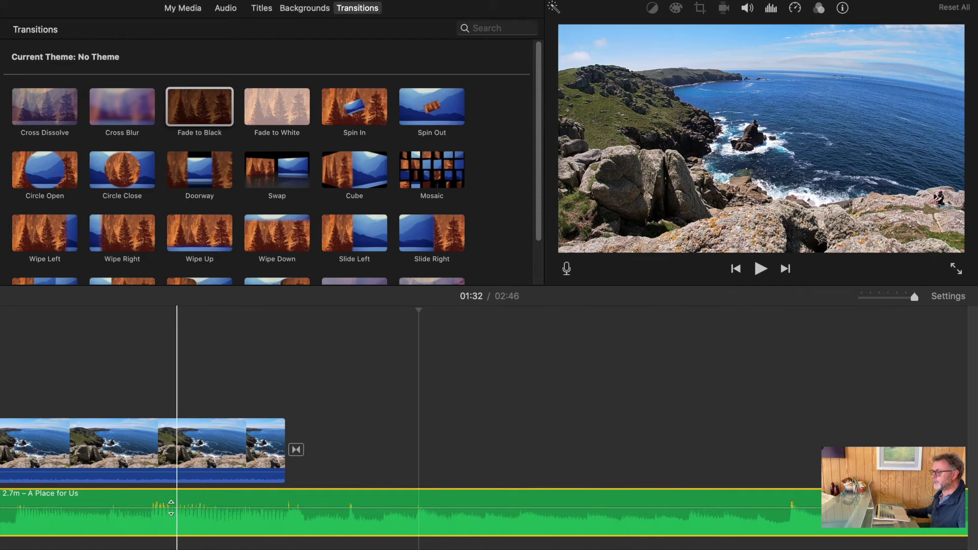
- Split the A Place for Us music at 01:28 and delete the part after it
{"action": "left_click", "coordinate": [138, 501]}
{"action": "right_click", "coordinate": [137, 502]}
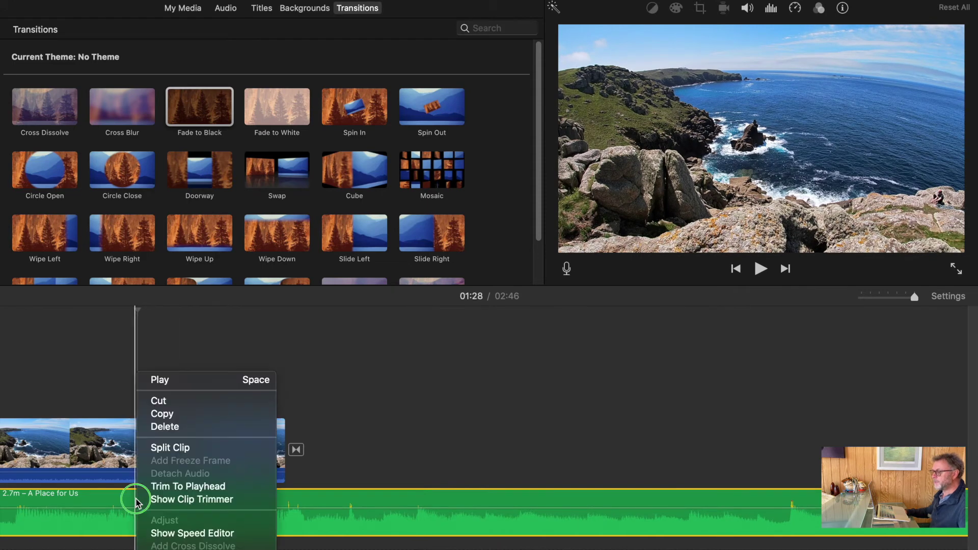
{"action": "left_click", "coordinate": [174, 451]}
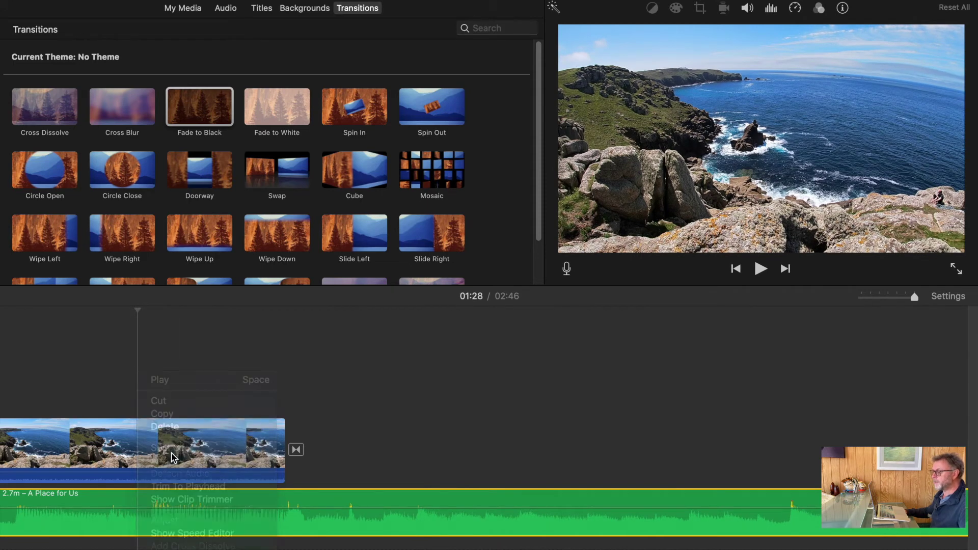
{"action": "left_click", "coordinate": [488, 502]}
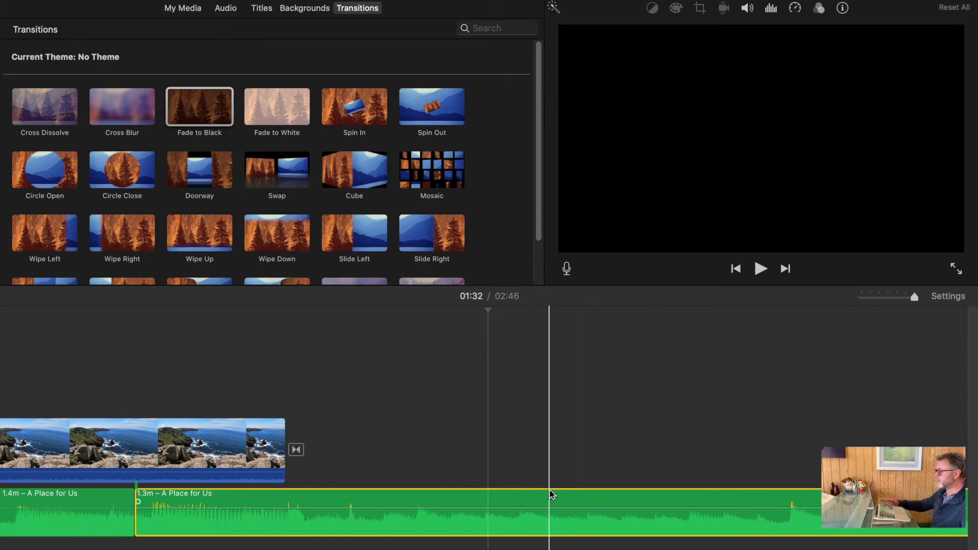
{"action": "key", "text": "Delete"}
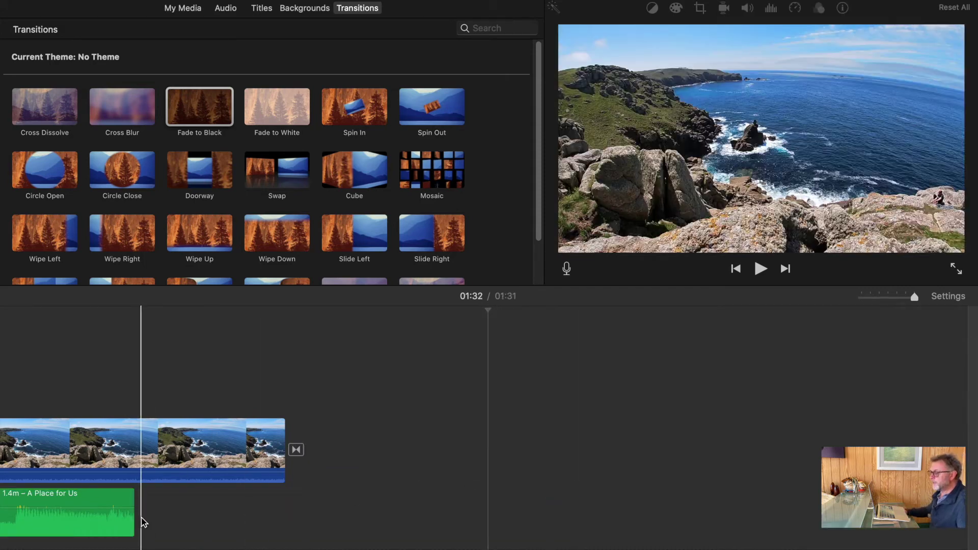
- Extend the music's end to about 01:32, past the Fade to Black, and give it a long fade-out starting at about 01:28
{"action": "left_click_drag", "start_coordinate": [131, 512], "coordinate": [441, 525]}
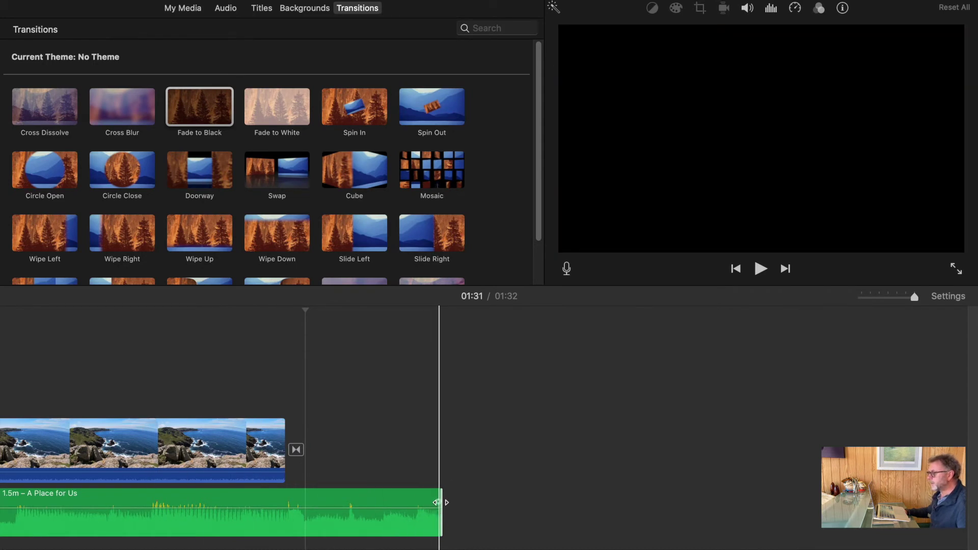
{"action": "left_click_drag", "start_coordinate": [437, 503], "coordinate": [62, 530]}
{"action": "left_click", "coordinate": [26, 447]}
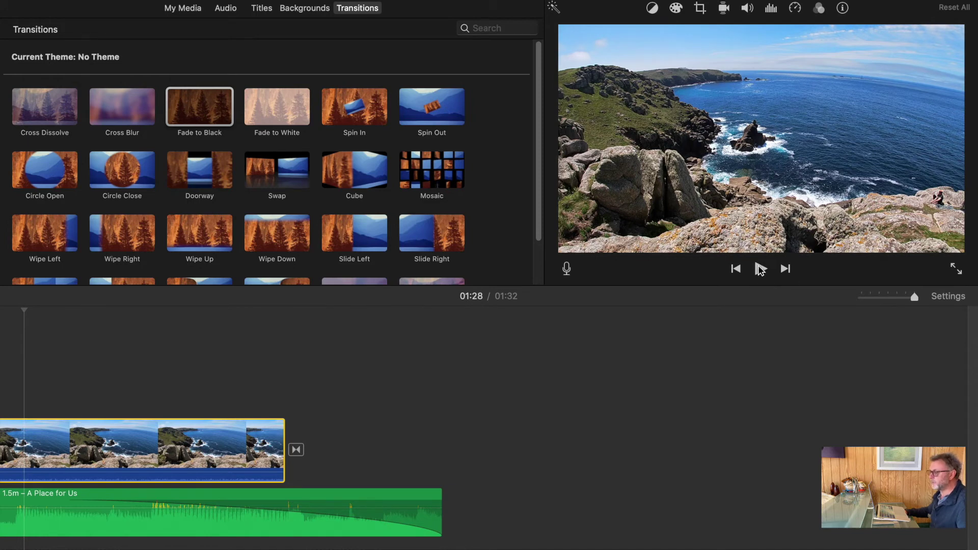
{"action": "left_click", "coordinate": [759, 268]}
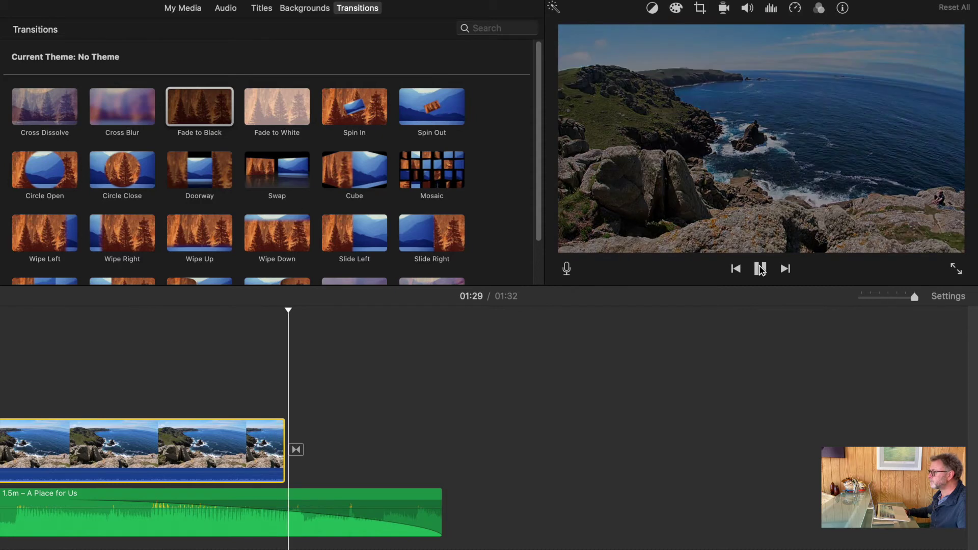
{"action": "left_click", "coordinate": [760, 269]}
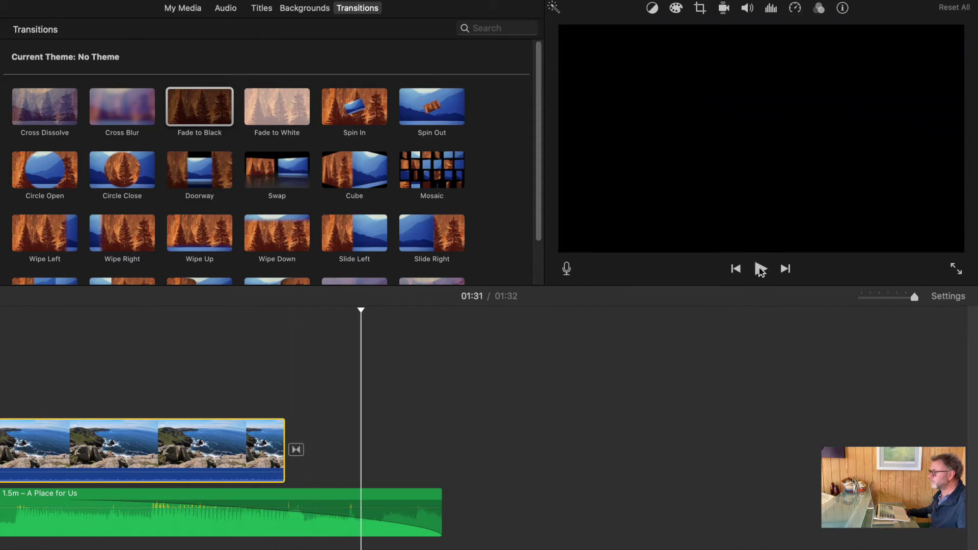
- Shorten the music's end to about 01:31, and play the faded ending from 01:28
{"action": "left_click_drag", "start_coordinate": [438, 511], "coordinate": [380, 511]}
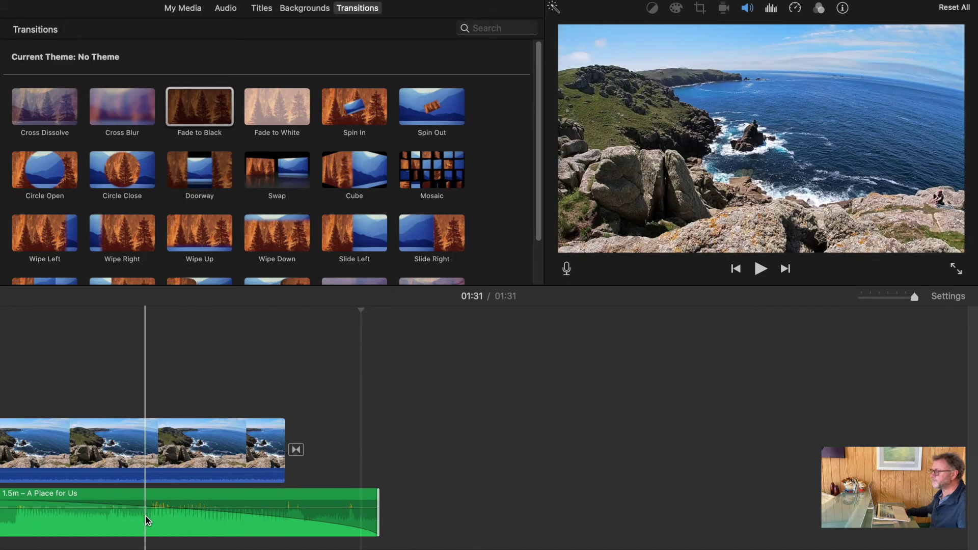
{"action": "left_click", "coordinate": [39, 448]}
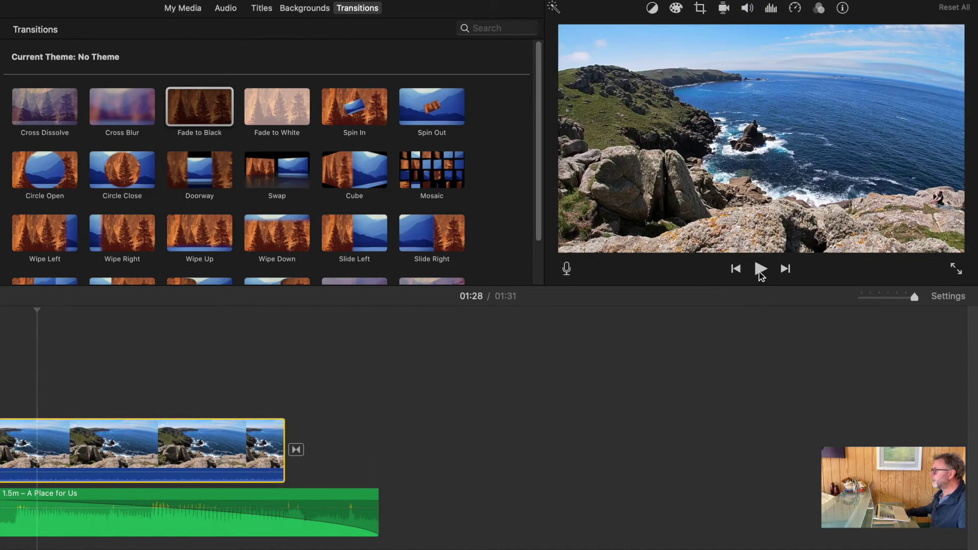
{"action": "left_click", "coordinate": [761, 270]}
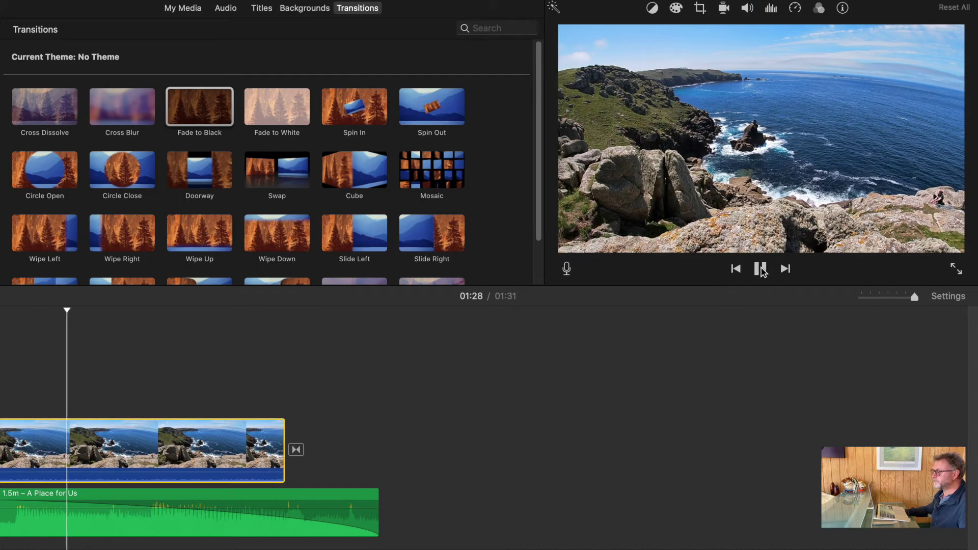
{"action": "left_click", "coordinate": [763, 269]}
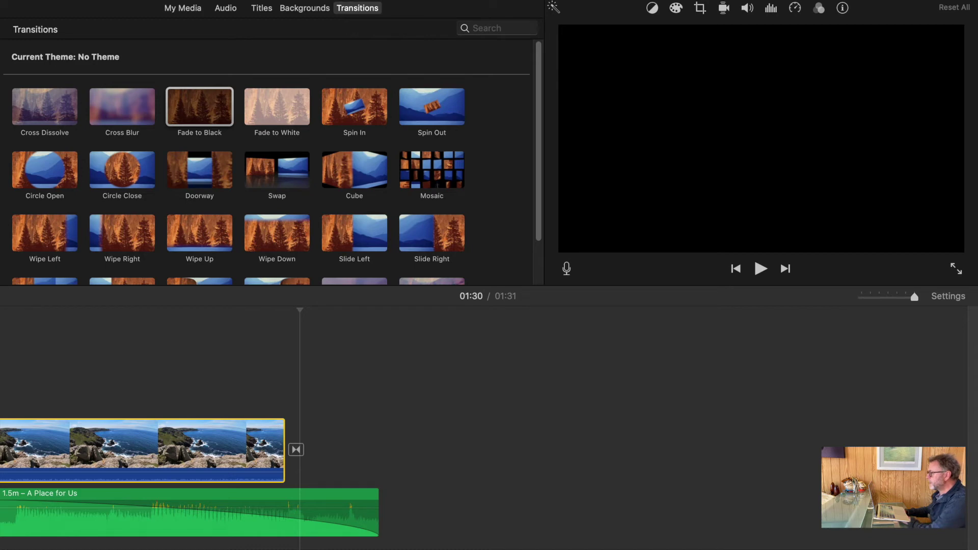
- Add a Centered title at the start of the movie, before the clip filmed from the car
{"action": "scroll", "coordinate": [484, 448], "scroll_direction": "left", "scroll_amount": 15}
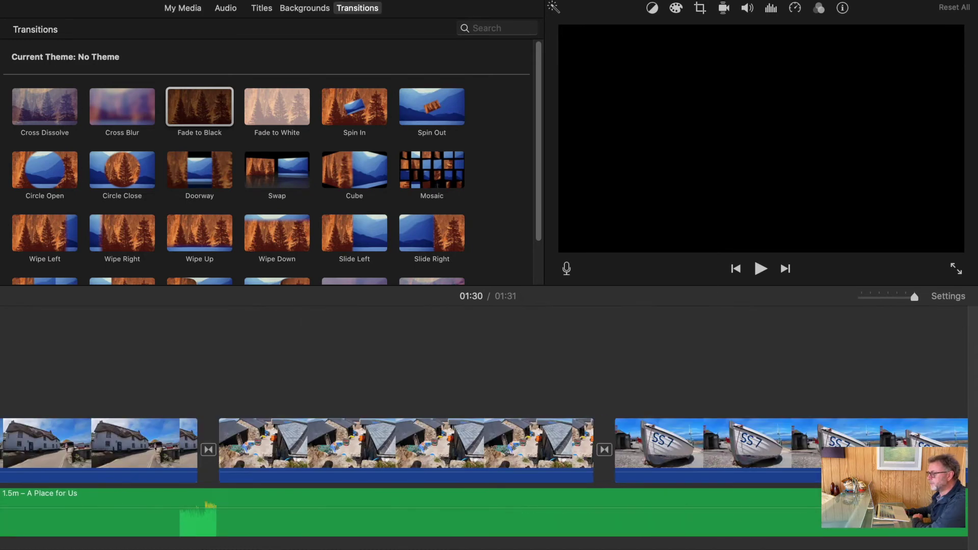
{"action": "scroll", "coordinate": [484, 448], "scroll_direction": "left", "scroll_amount": 10}
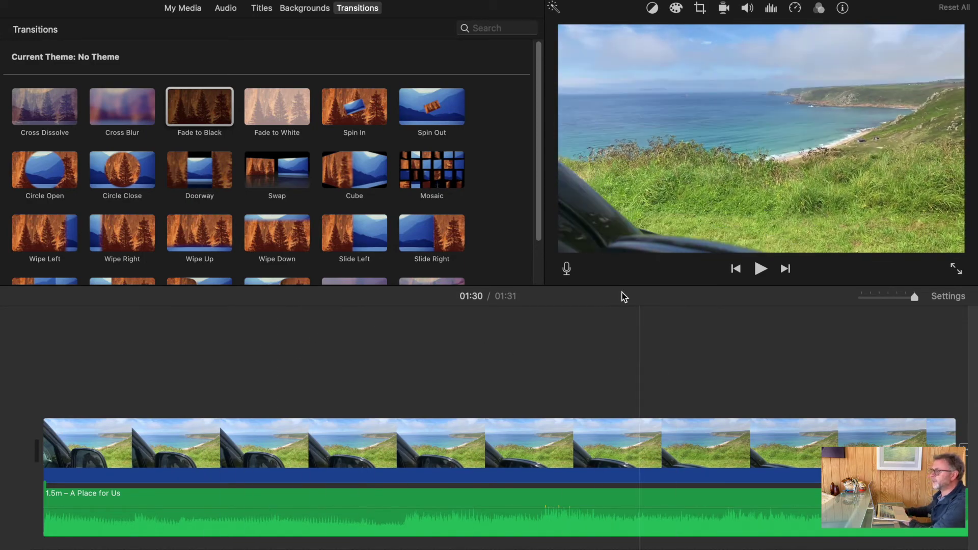
{"action": "left_click", "coordinate": [261, 9]}
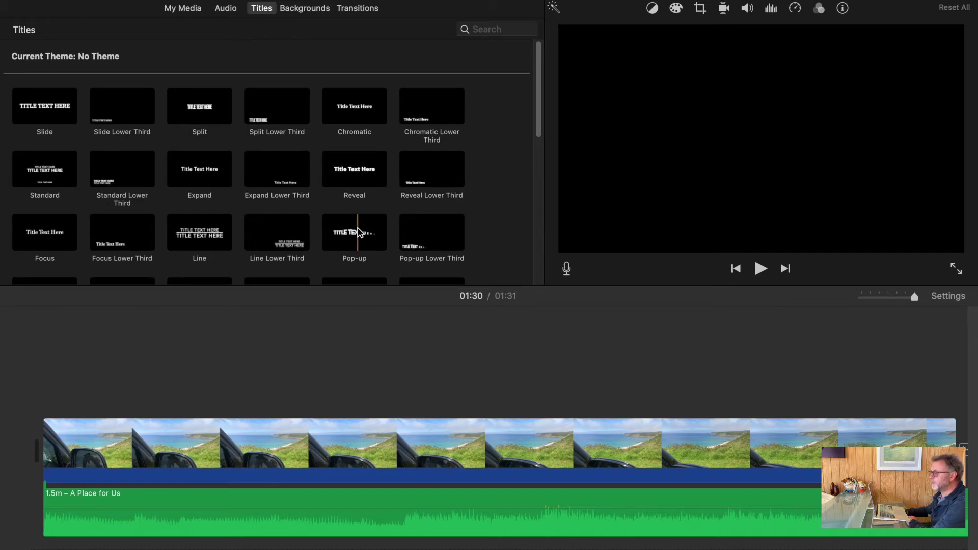
{"action": "scroll", "coordinate": [358, 229], "scroll_direction": "down", "scroll_amount": 2}
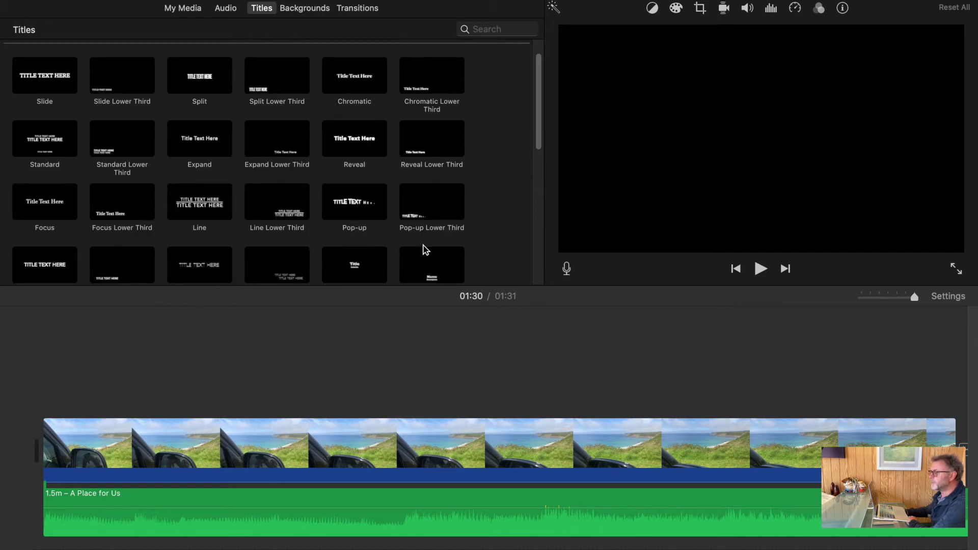
{"action": "scroll", "coordinate": [427, 253], "scroll_direction": "down", "scroll_amount": 1}
{"action": "left_click", "coordinate": [356, 248]}
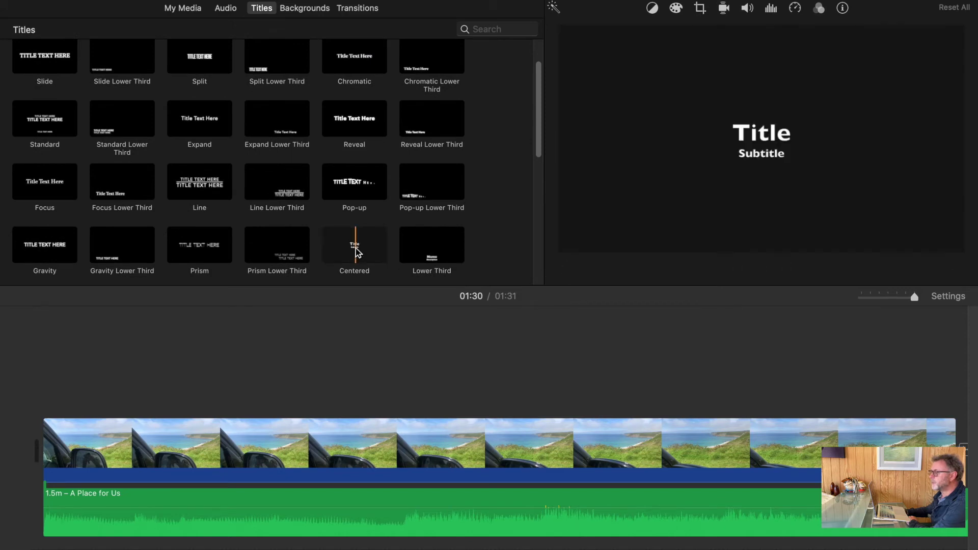
{"action": "left_click_drag", "start_coordinate": [355, 249], "coordinate": [22, 442]}
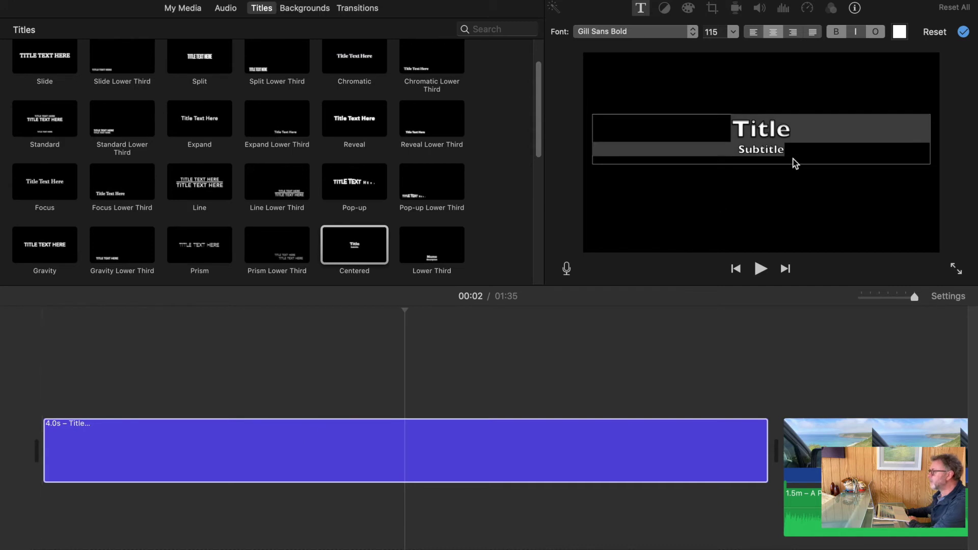
- Replace the placeholder title and subtitle text with Sennen Cove on the first line and Edit 1 on the second
{"action": "left_click", "coordinate": [784, 147]}
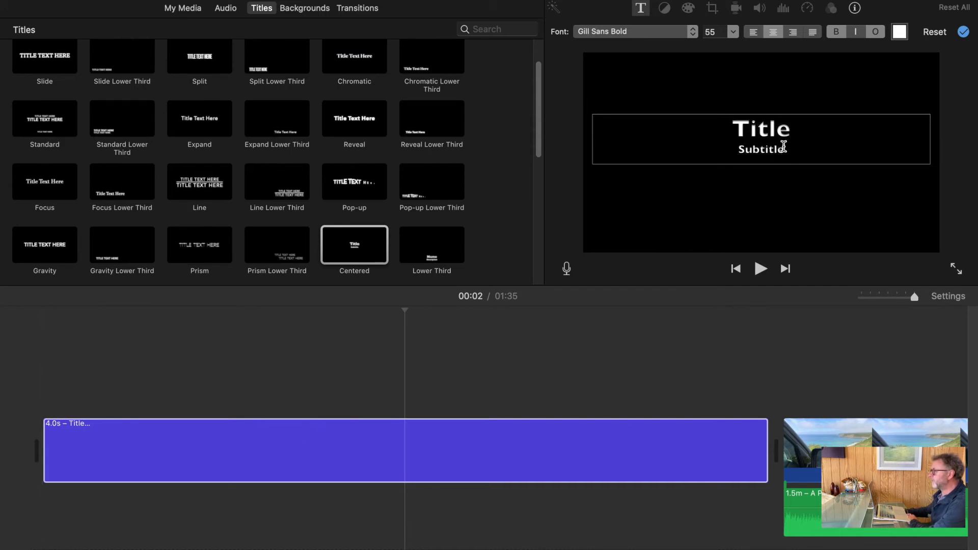
{"action": "key", "text": "BackSpace"}
{"action": "key", "text": "BackSpace"}
{"action": "key", "text": "BackSpace"}
{"action": "key", "text": "BackSpace"}
{"action": "key", "text": "BackSpace"}
{"action": "key", "text": "BackSpace"}
{"action": "key", "text": "BackSpace"}
{"action": "key", "text": "BackSpace"}
{"action": "key", "text": "BackSpace"}
{"action": "key", "text": "BackSpace"}
{"action": "key", "text": "BackSpace"}
{"action": "key", "text": "BackSpace"}
{"action": "key", "text": "BackSpace"}
{"action": "type", "text": "Se"}
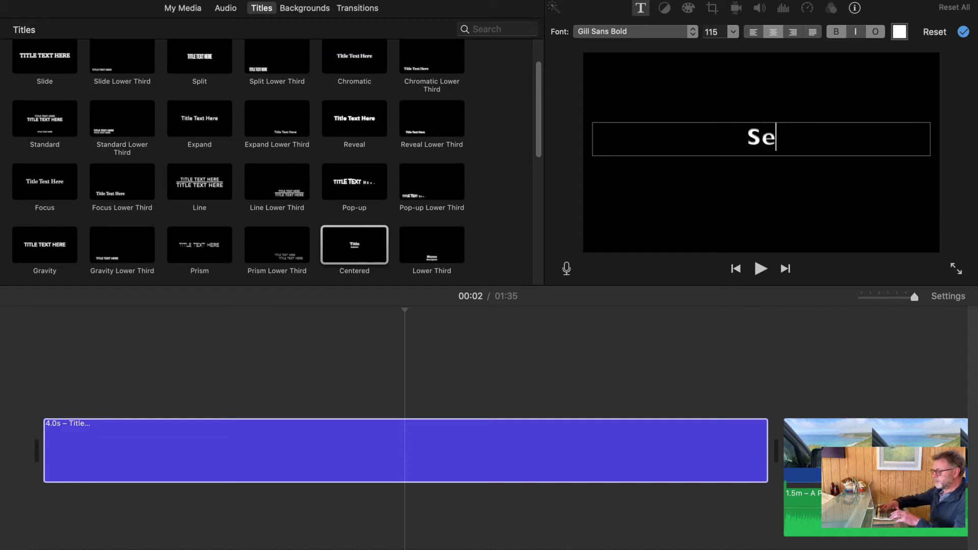
{"action": "type", "text": "nnen Cove"}
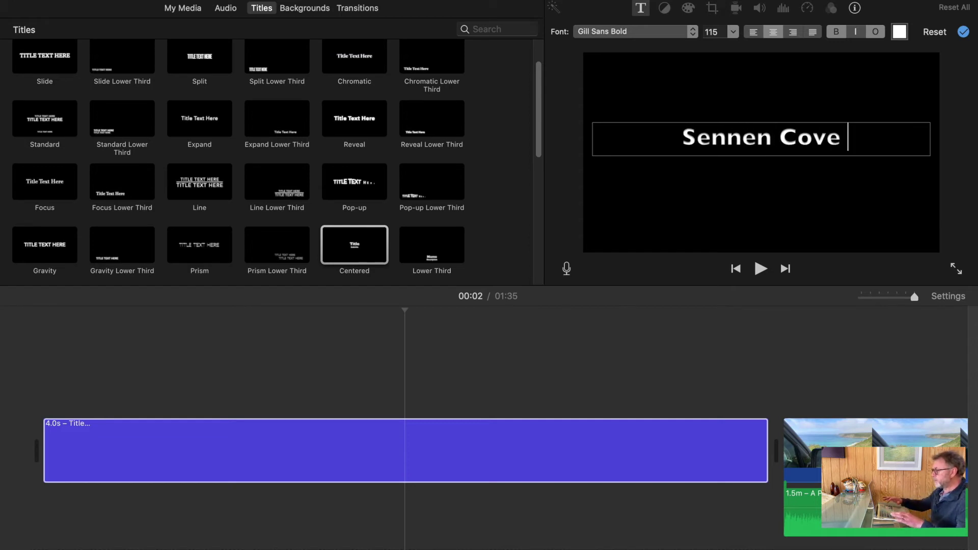
{"action": "key", "text": "Return"}
{"action": "type", "text": "Edit I"}
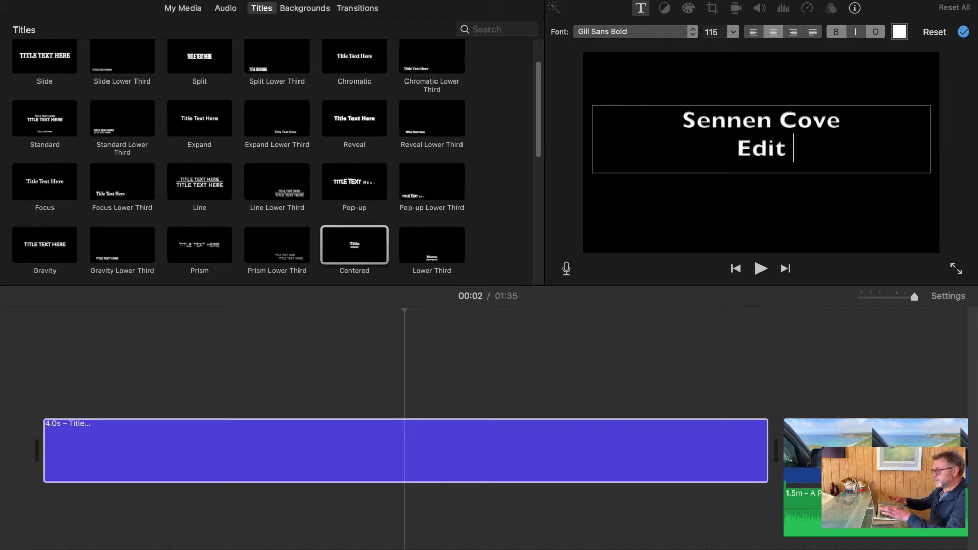
- Set the opening title's font to Avenir Next Regular, and play the title through to the first clip
{"action": "left_click", "coordinate": [693, 35]}
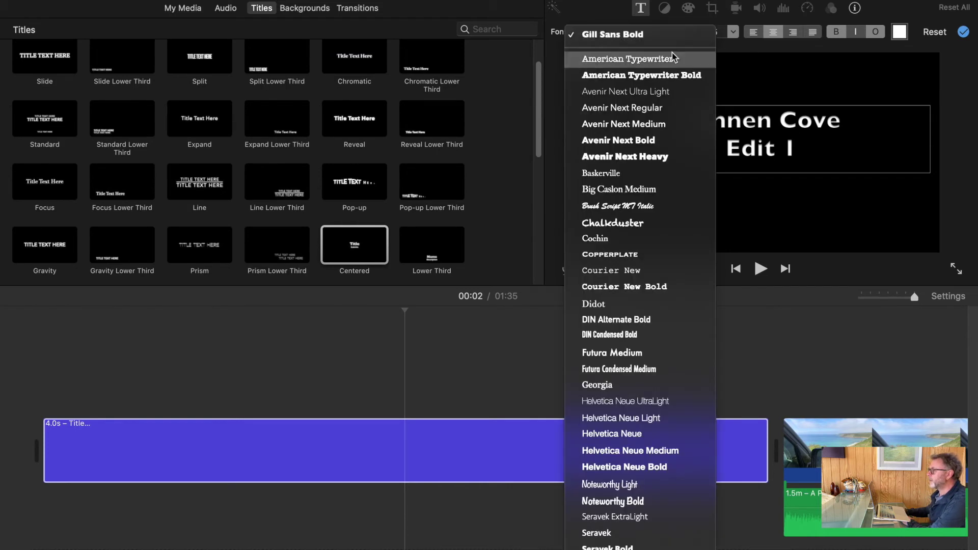
{"action": "left_click", "coordinate": [632, 108]}
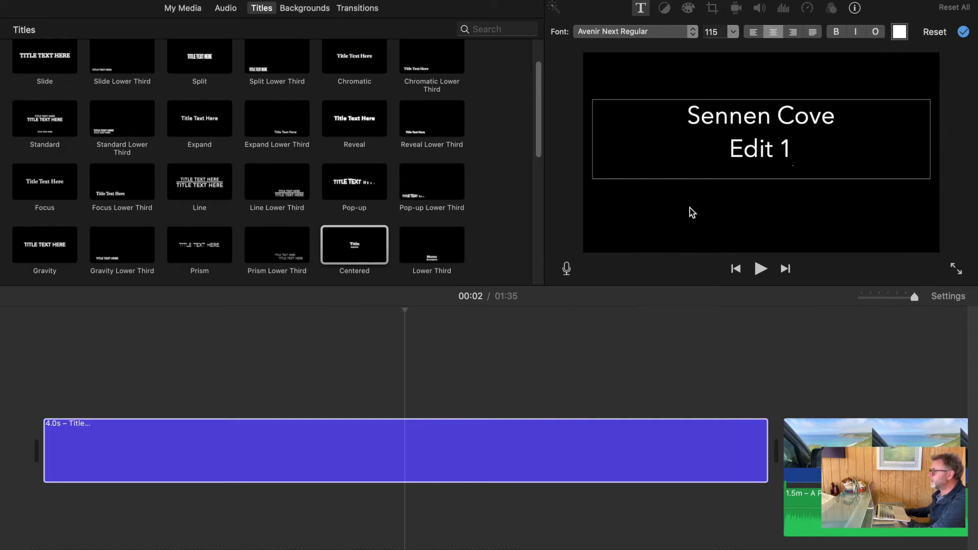
{"action": "left_click", "coordinate": [658, 210]}
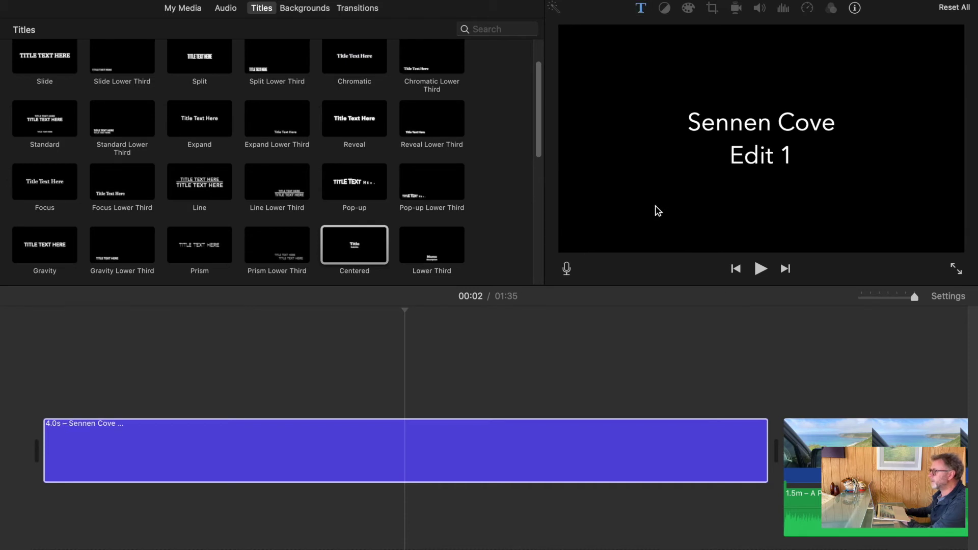
{"action": "left_click", "coordinate": [36, 397]}
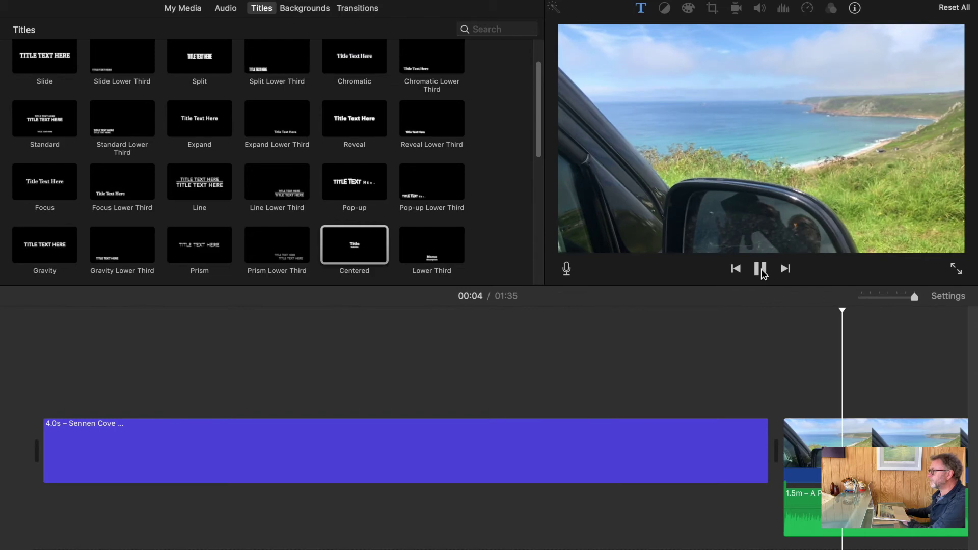
{"action": "left_click", "coordinate": [762, 271]}
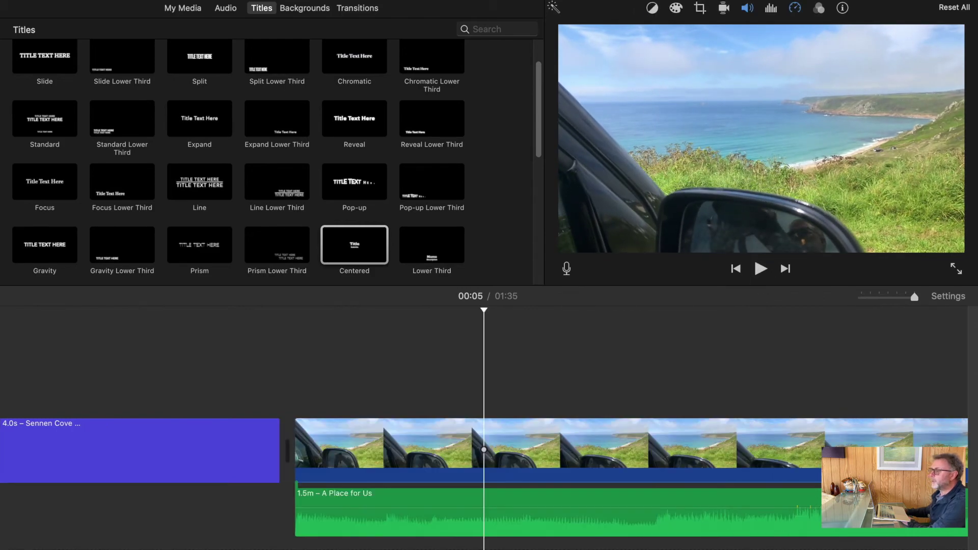
- Add a Cross Dissolve between the Sennen Cove title and the first video clip
{"action": "left_click", "coordinate": [358, 9]}
{"action": "left_click_drag", "start_coordinate": [43, 107], "coordinate": [202, 449]}
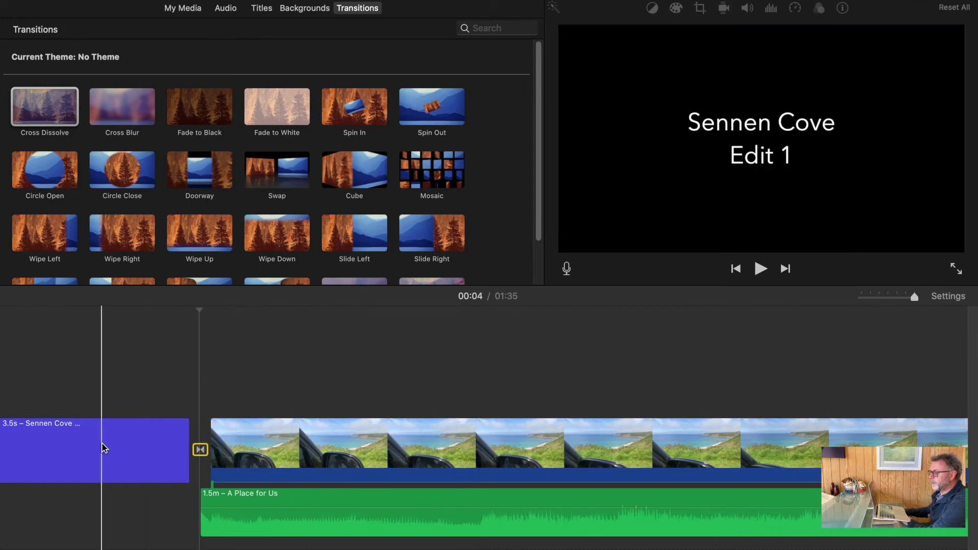
{"action": "left_click", "coordinate": [102, 443]}
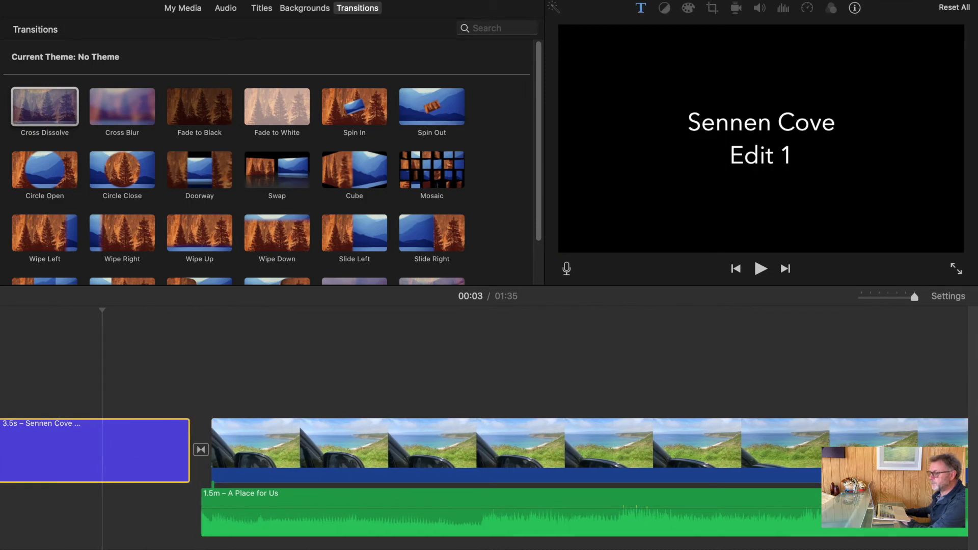
{"action": "key", "text": "super+equal"}
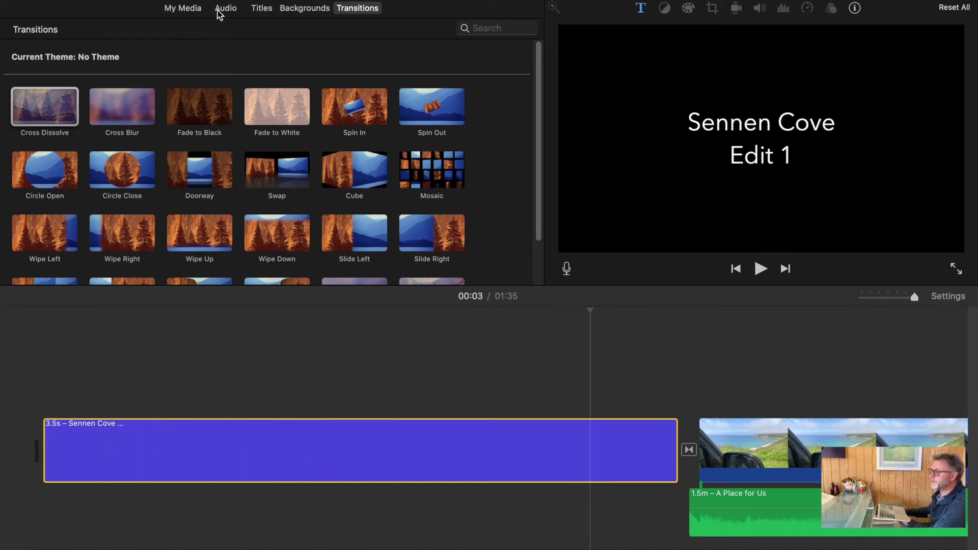
- Preview the lifeboat station, village, hillside and rocky coast clips in the Photos library
{"action": "left_click", "coordinate": [193, 9]}
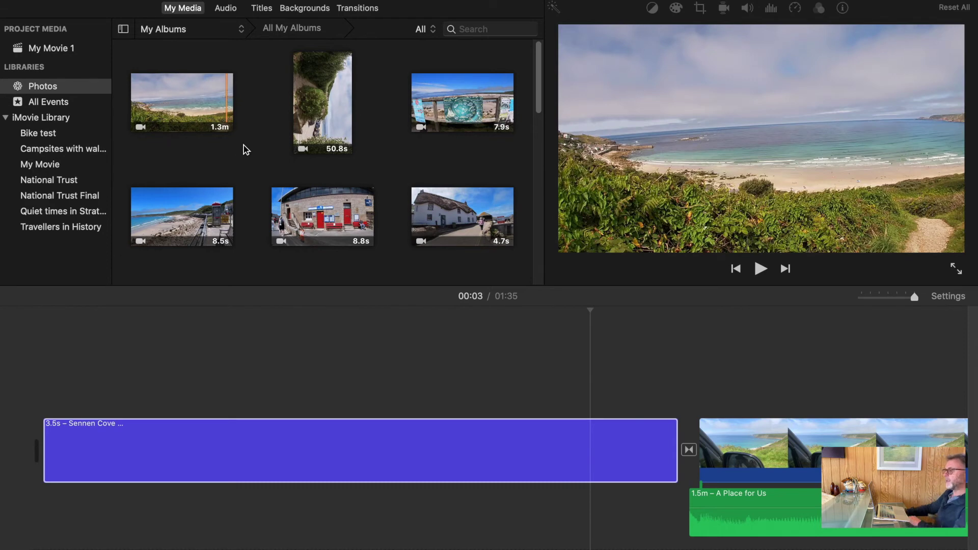
{"action": "scroll", "coordinate": [246, 155], "scroll_direction": "down", "scroll_amount": 2}
{"action": "scroll", "coordinate": [246, 154], "scroll_direction": "down", "scroll_amount": 2}
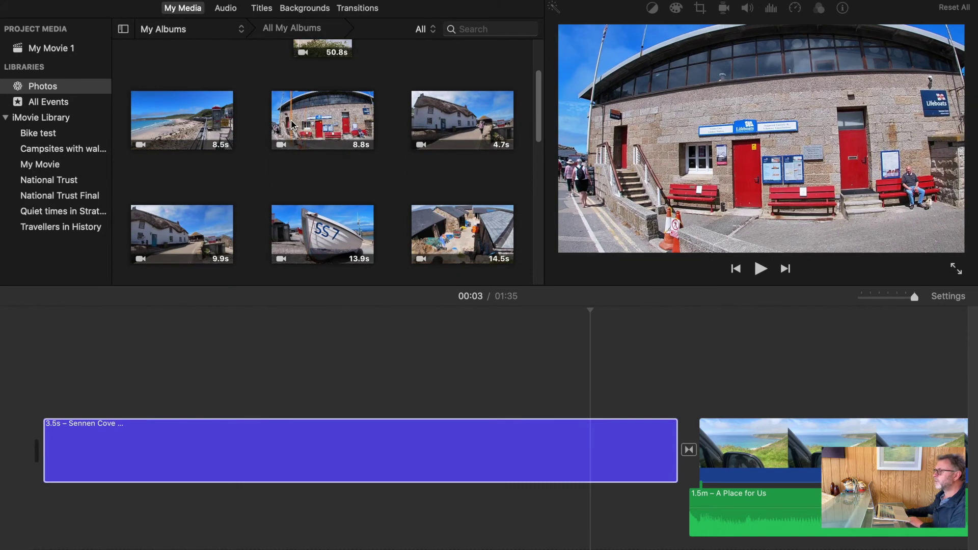
{"action": "left_click", "coordinate": [286, 124]}
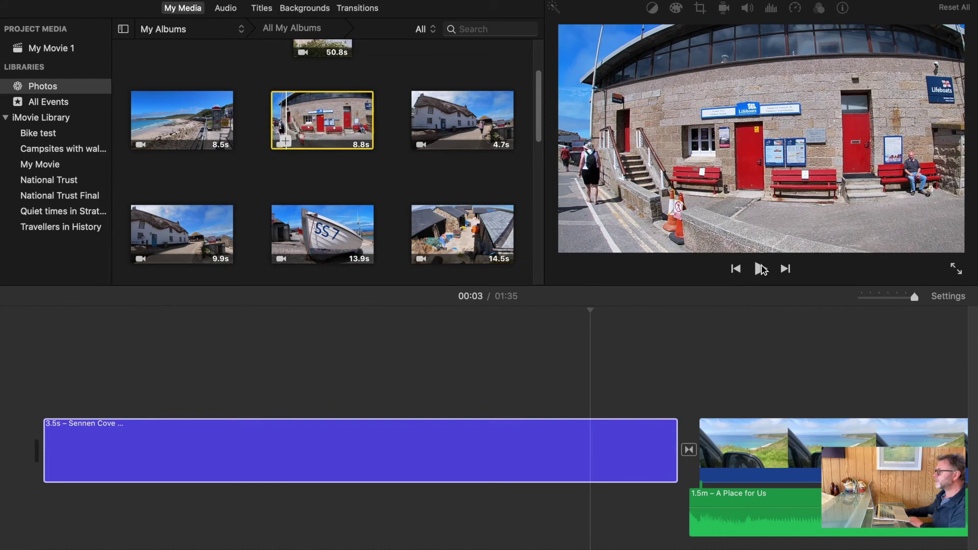
{"action": "left_click", "coordinate": [761, 268]}
{"action": "left_click", "coordinate": [760, 268]}
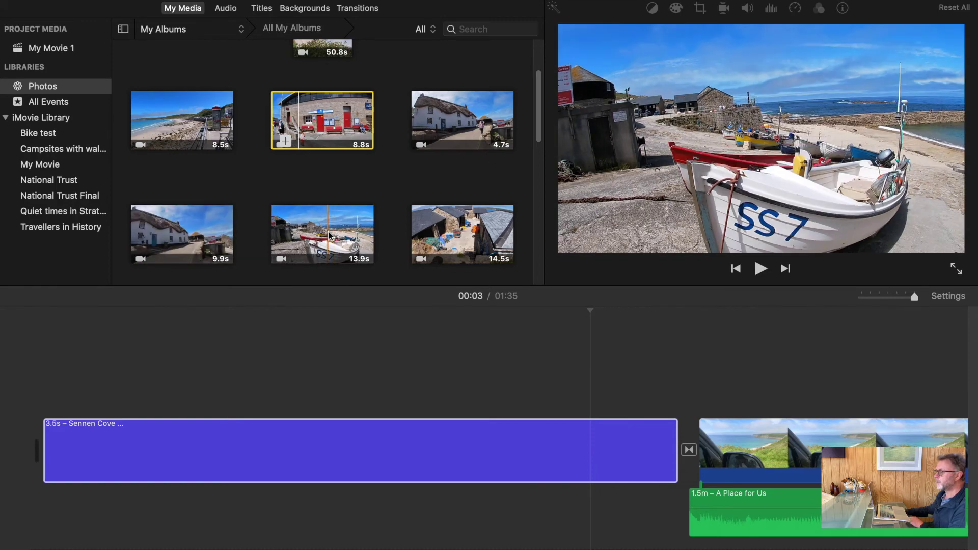
{"action": "scroll", "coordinate": [321, 204], "scroll_direction": "down", "scroll_amount": 5}
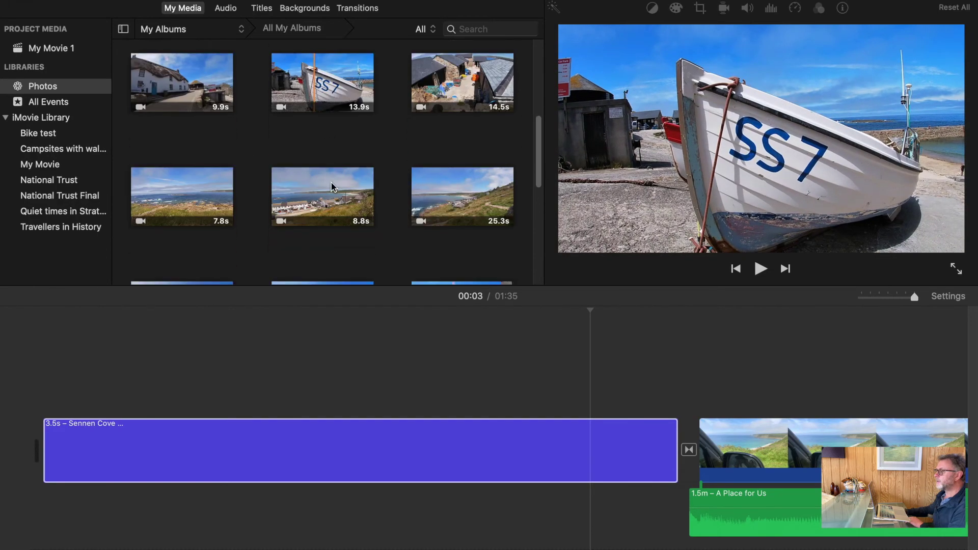
{"action": "left_click", "coordinate": [328, 190]}
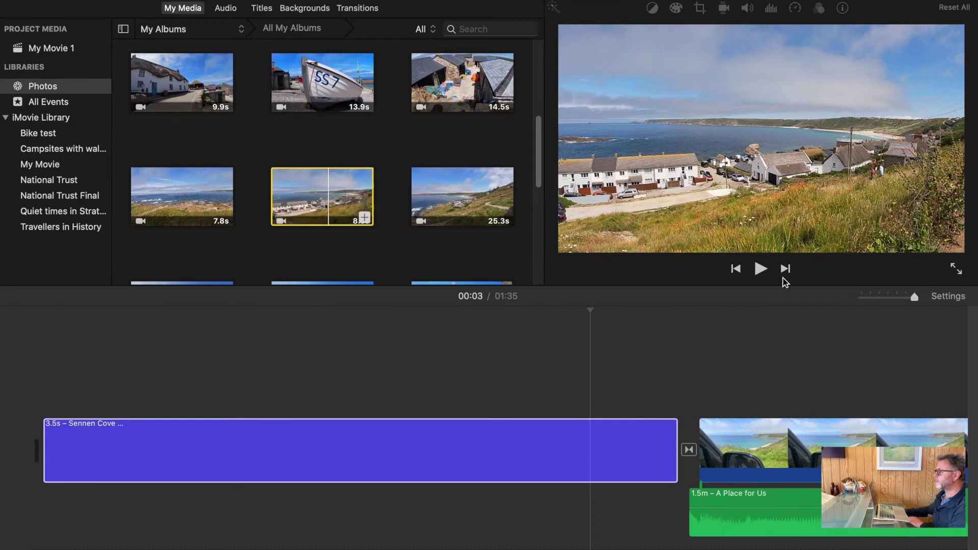
{"action": "left_click", "coordinate": [761, 272]}
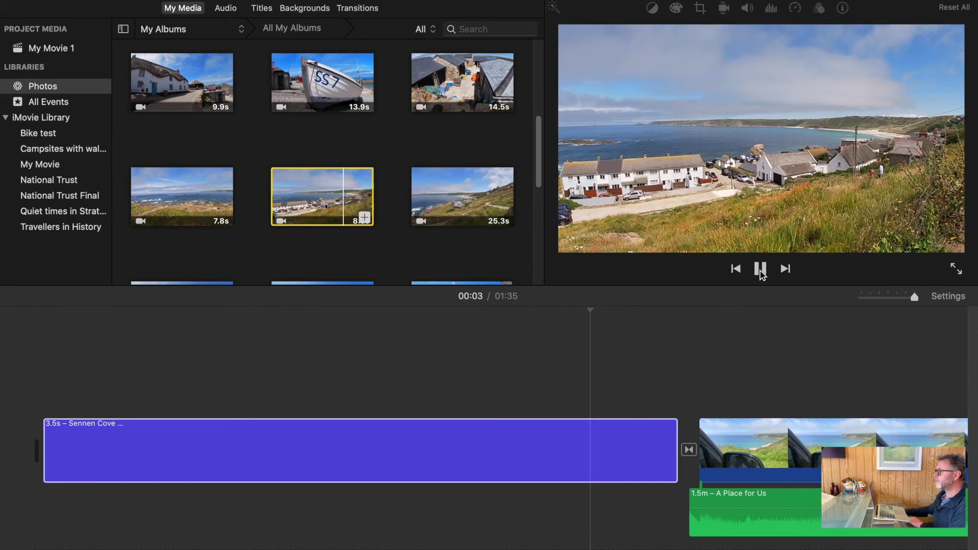
{"action": "left_click", "coordinate": [761, 272]}
{"action": "left_click", "coordinate": [474, 203]}
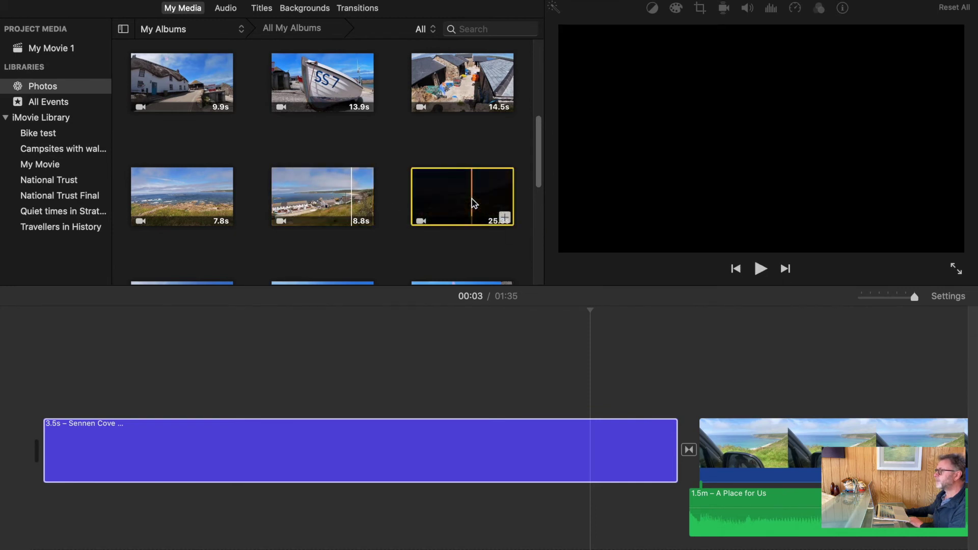
{"action": "left_click", "coordinate": [760, 270]}
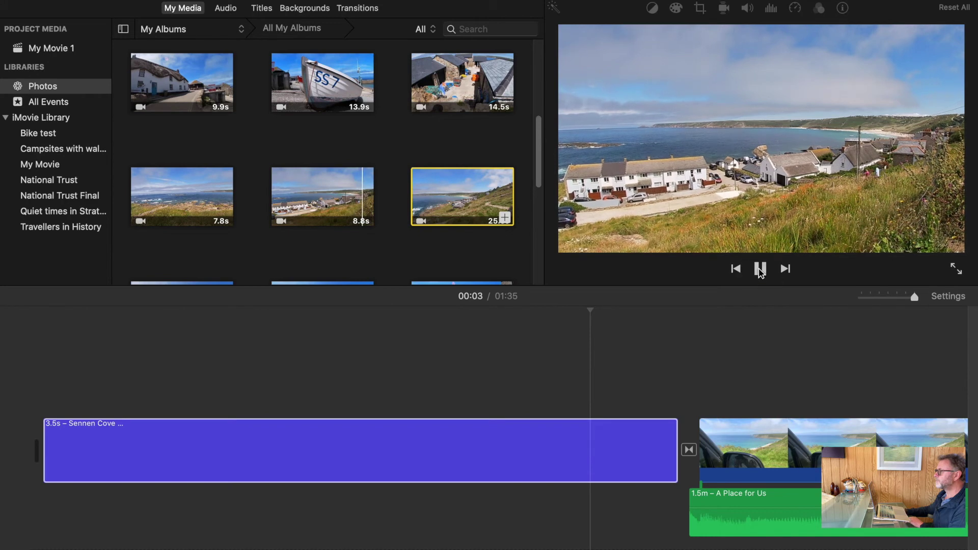
{"action": "left_click", "coordinate": [760, 271]}
{"action": "left_click", "coordinate": [170, 199]}
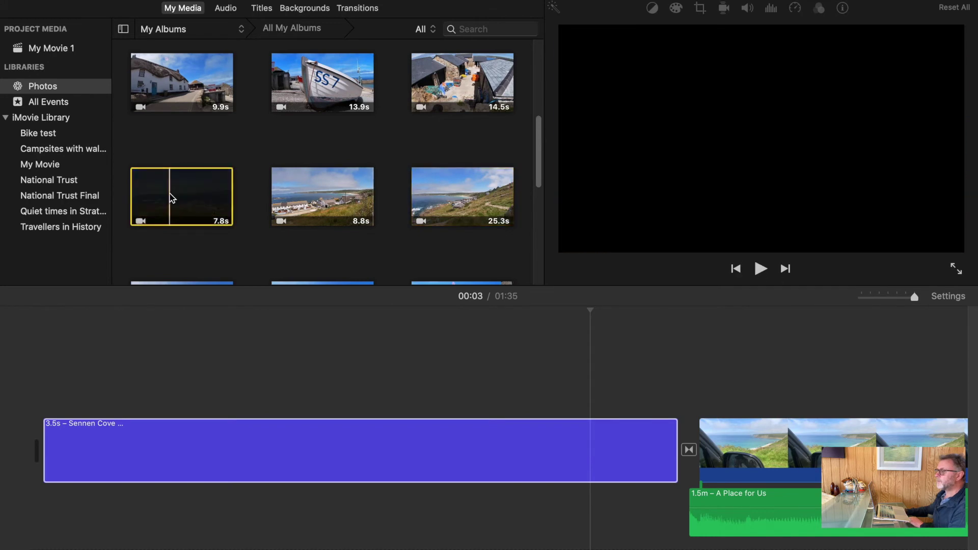
{"action": "left_click", "coordinate": [760, 272]}
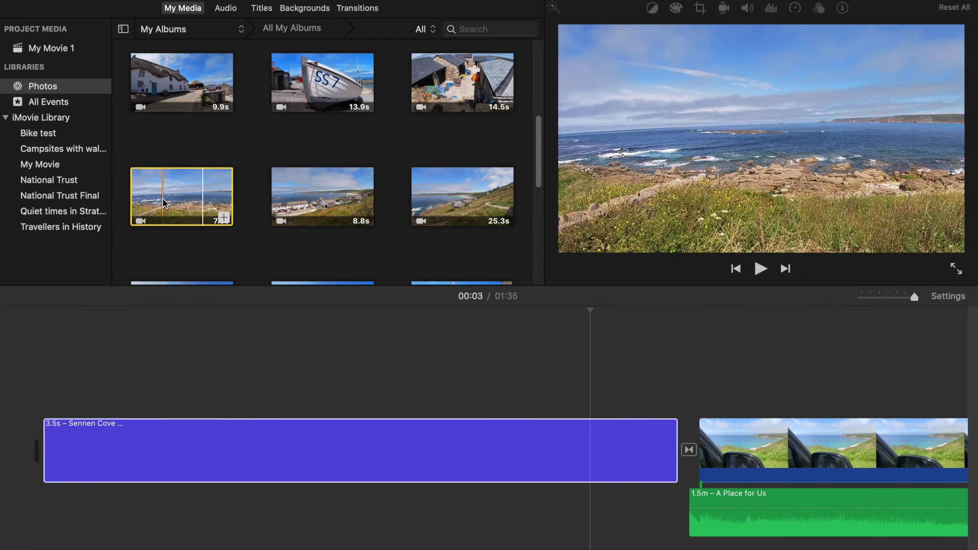
- Insert the 7.8 s rocky coast clip directly after the title and detach its audio
{"action": "left_click_drag", "start_coordinate": [163, 198], "coordinate": [686, 452]}
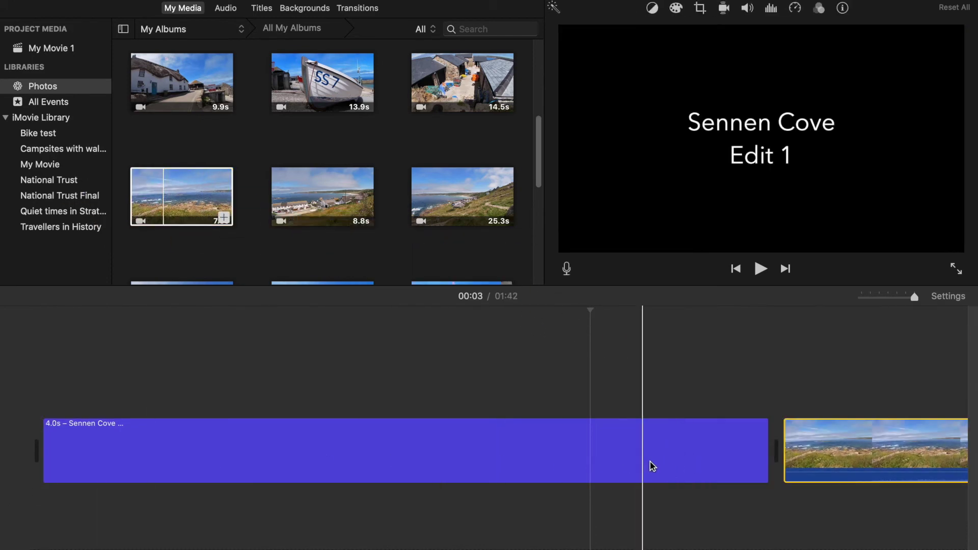
{"action": "left_click", "coordinate": [826, 444]}
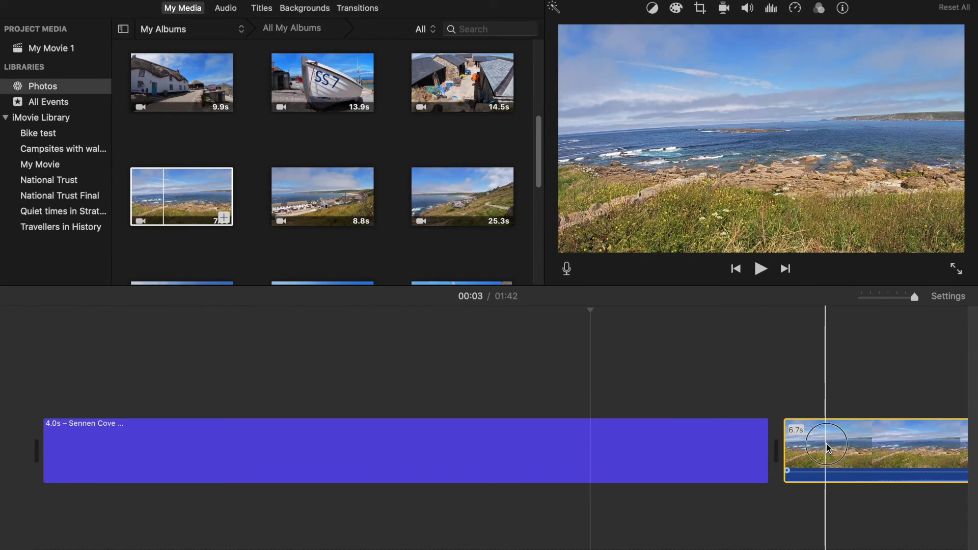
{"action": "right_click", "coordinate": [826, 446]}
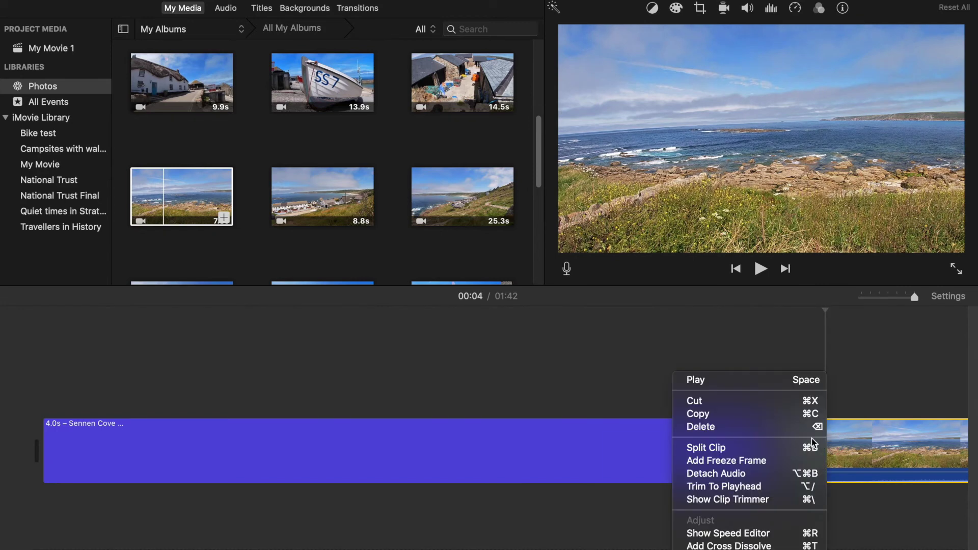
{"action": "left_click", "coordinate": [748, 474]}
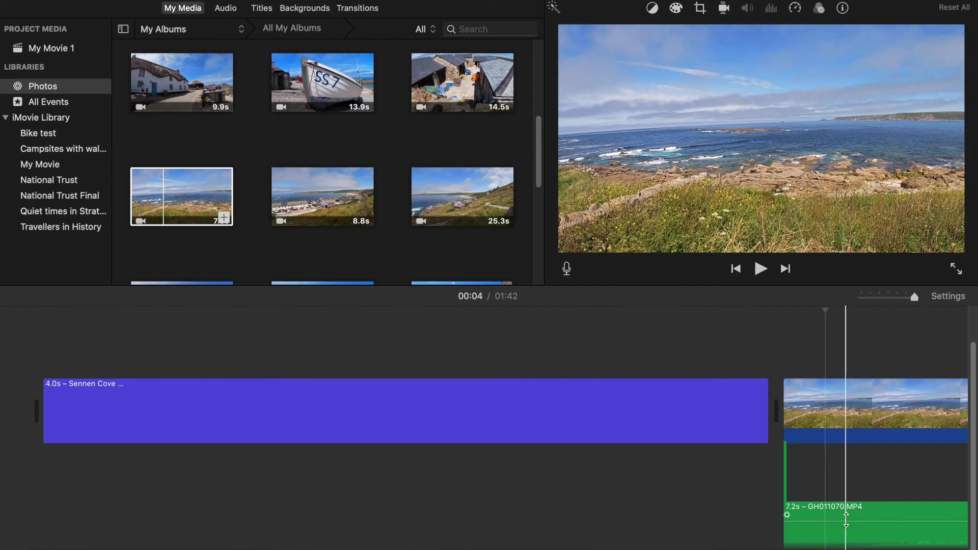
- Move the detached coast audio to the movie's start beneath the title, and select the inserted rocky coast clip
{"action": "left_click_drag", "start_coordinate": [791, 509], "coordinate": [93, 463]}
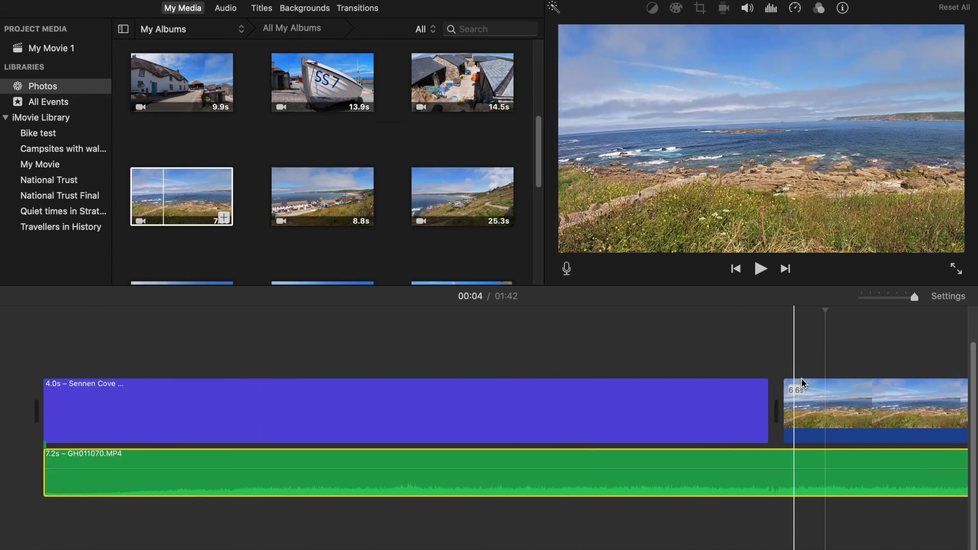
{"action": "left_click", "coordinate": [836, 395]}
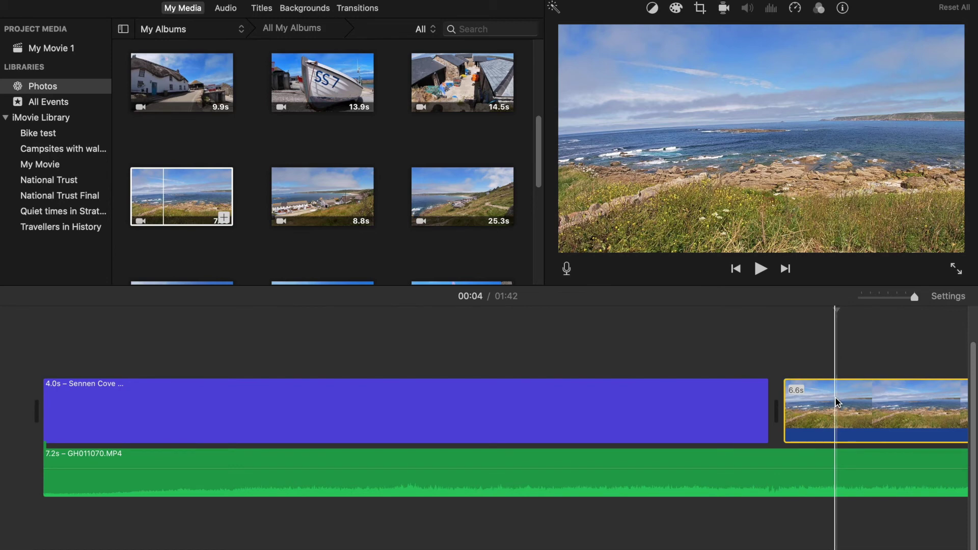
- Delete the inserted rocky coast clip, then split its detached audio where A Place for Us starts and remove the excess part
{"action": "key", "text": "Delete"}
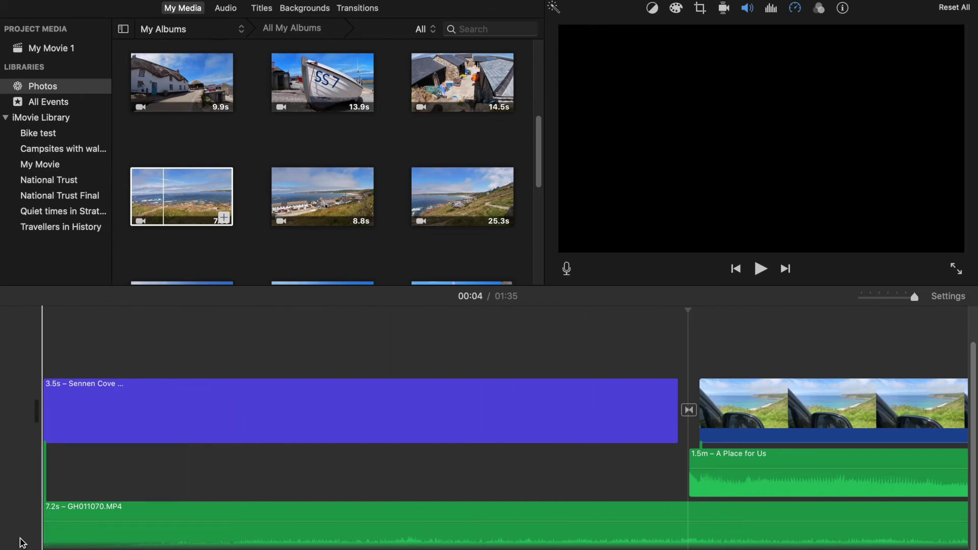
{"action": "left_click", "coordinate": [689, 515]}
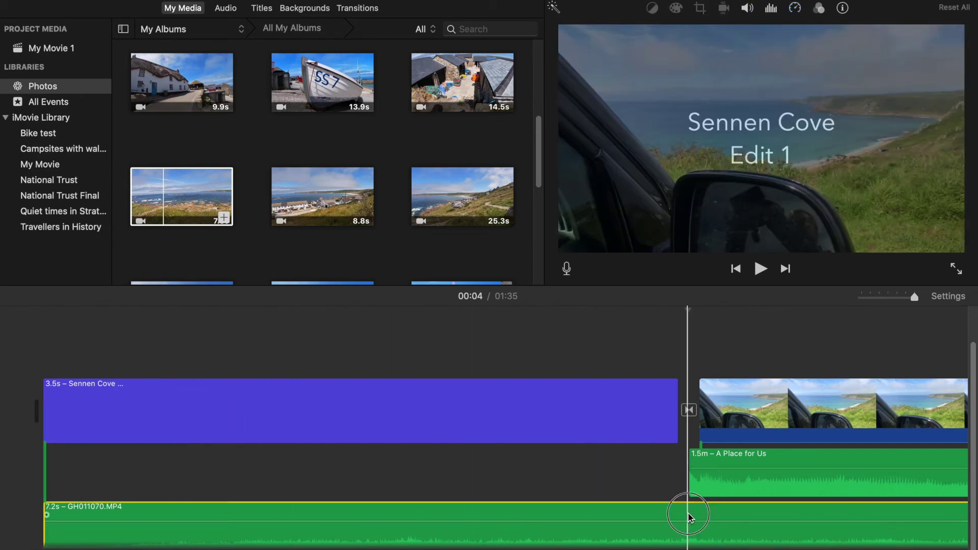
{"action": "right_click", "coordinate": [689, 515]}
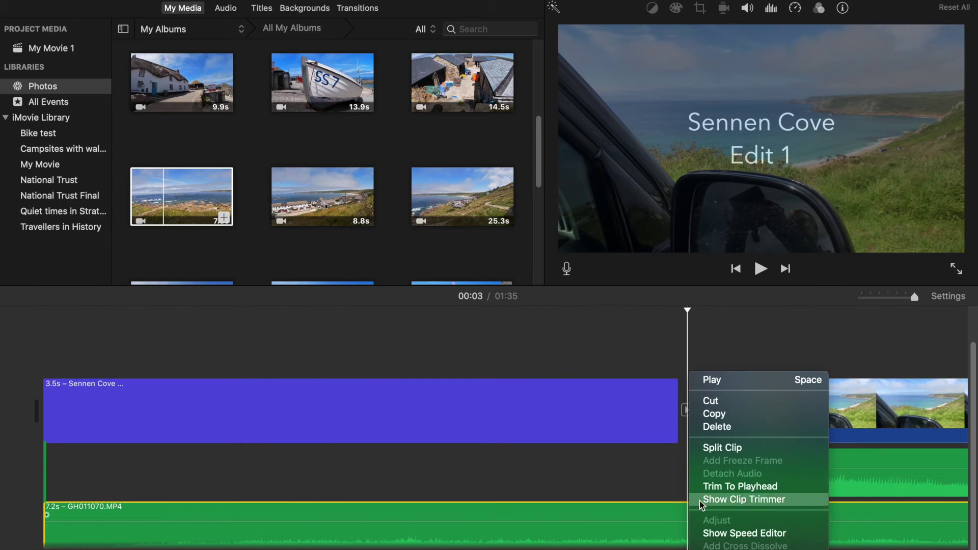
{"action": "left_click", "coordinate": [714, 451]}
{"action": "left_click", "coordinate": [774, 515]}
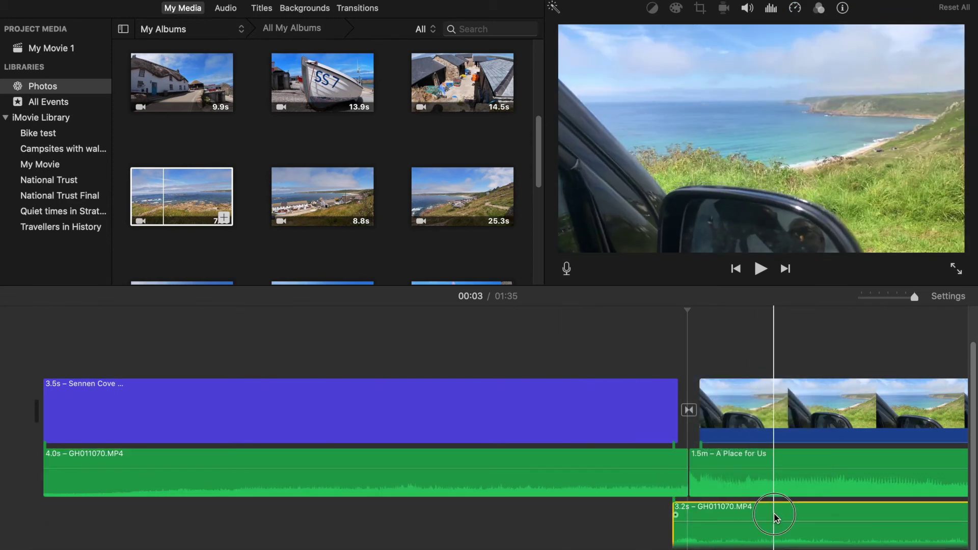
{"action": "key", "text": "Delete"}
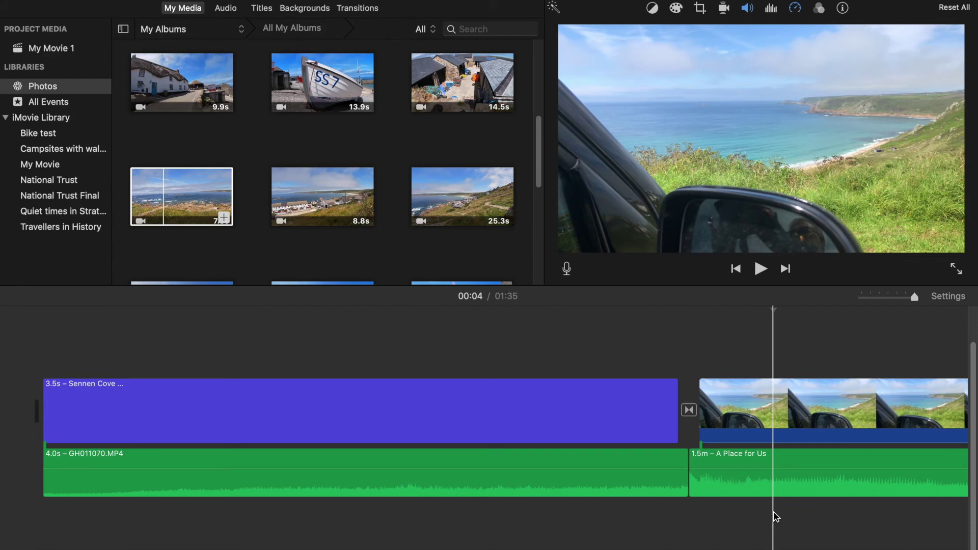
- Play the opening title from the movie's start through the transition into the first clip to check the ambient sound
{"action": "left_click", "coordinate": [59, 404]}
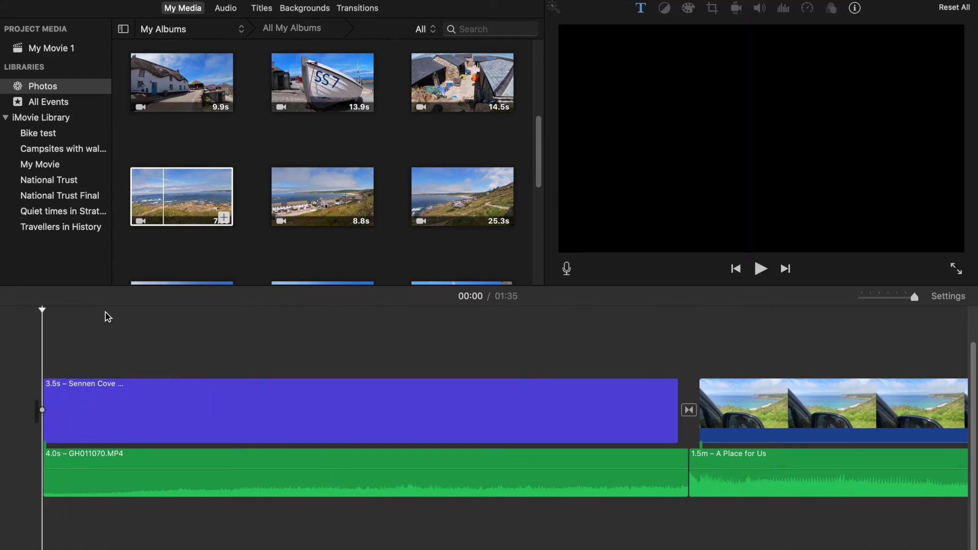
{"action": "left_click", "coordinate": [761, 269]}
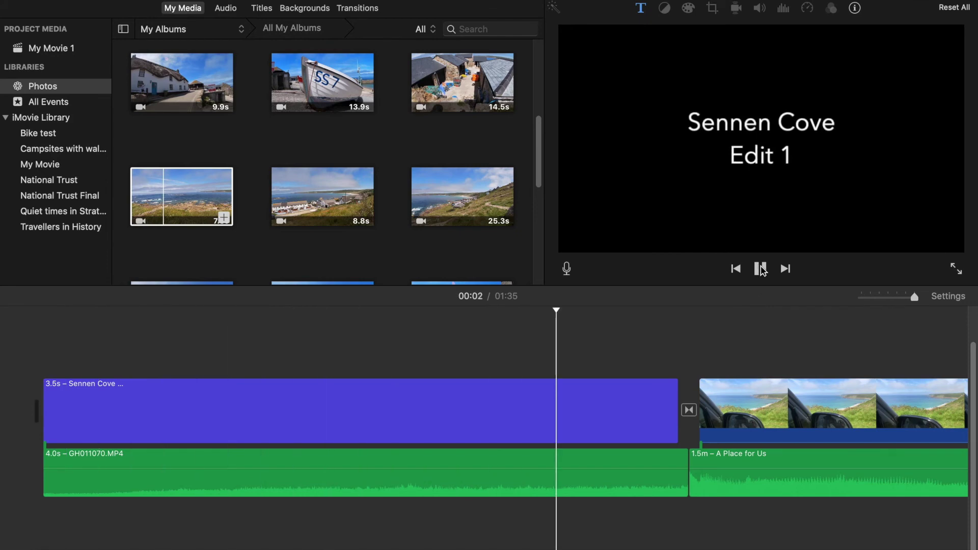
{"action": "left_click", "coordinate": [761, 269]}
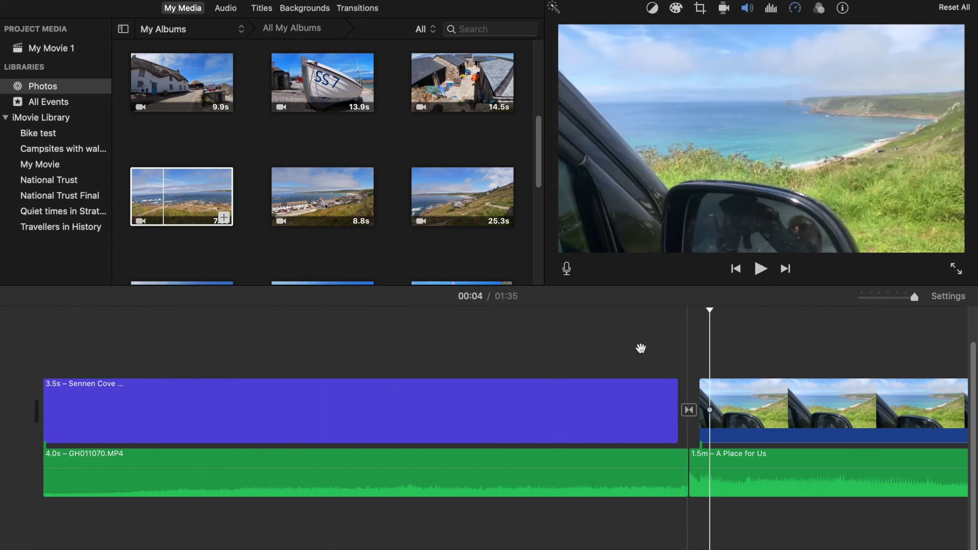
- Add a long fade-out to the coast audio from about the middle of the title to its end, and play the opening again
{"action": "left_click", "coordinate": [512, 415]}
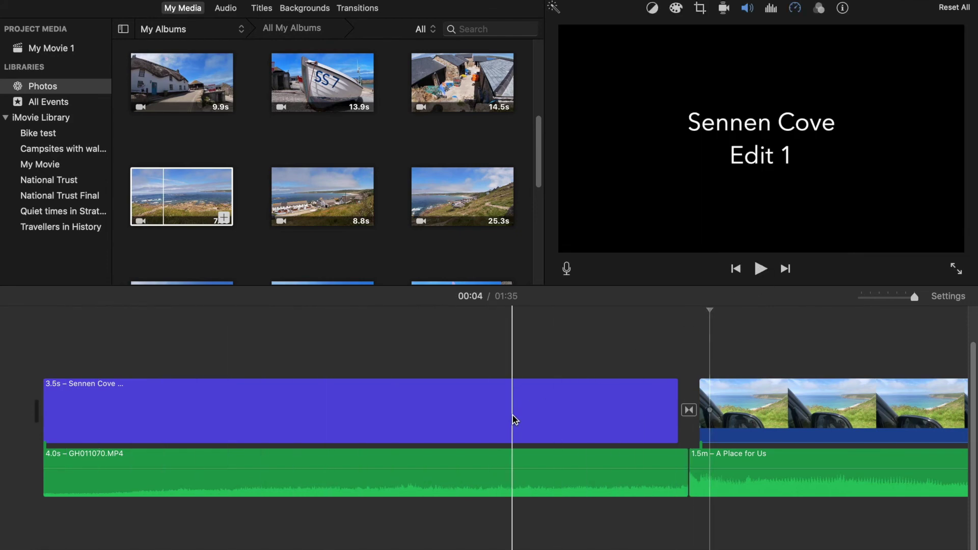
{"action": "left_click", "coordinate": [522, 459]}
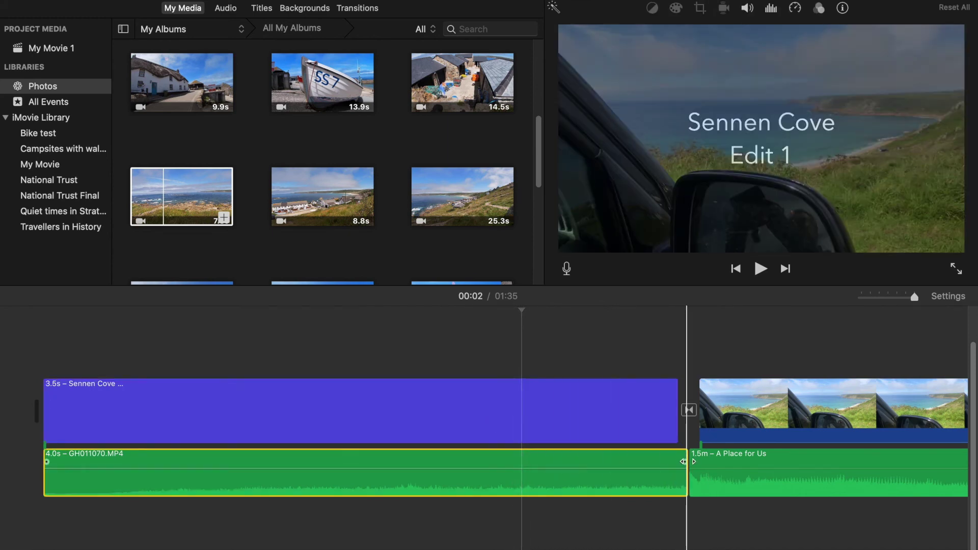
{"action": "left_click_drag", "start_coordinate": [683, 461], "coordinate": [354, 485]}
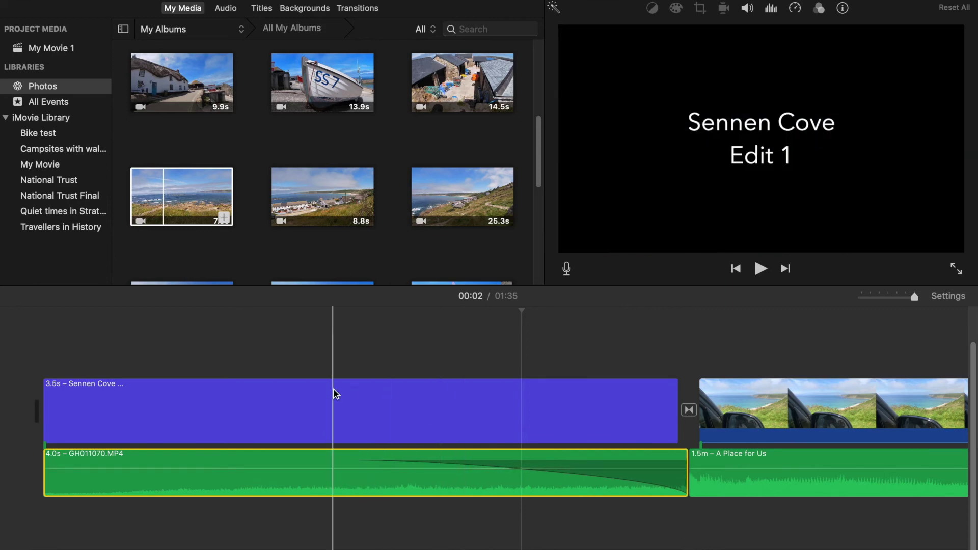
{"action": "left_click", "coordinate": [96, 415]}
{"action": "left_click", "coordinate": [760, 269]}
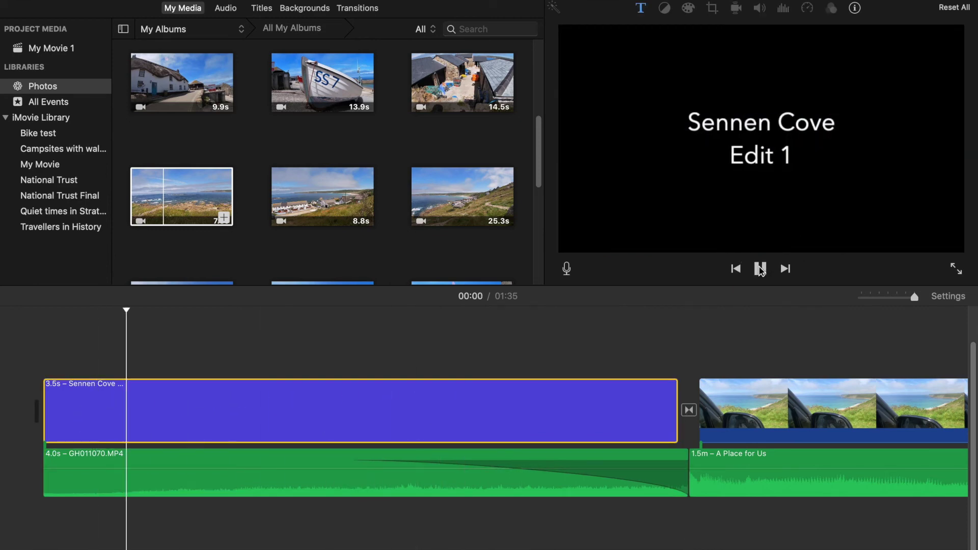